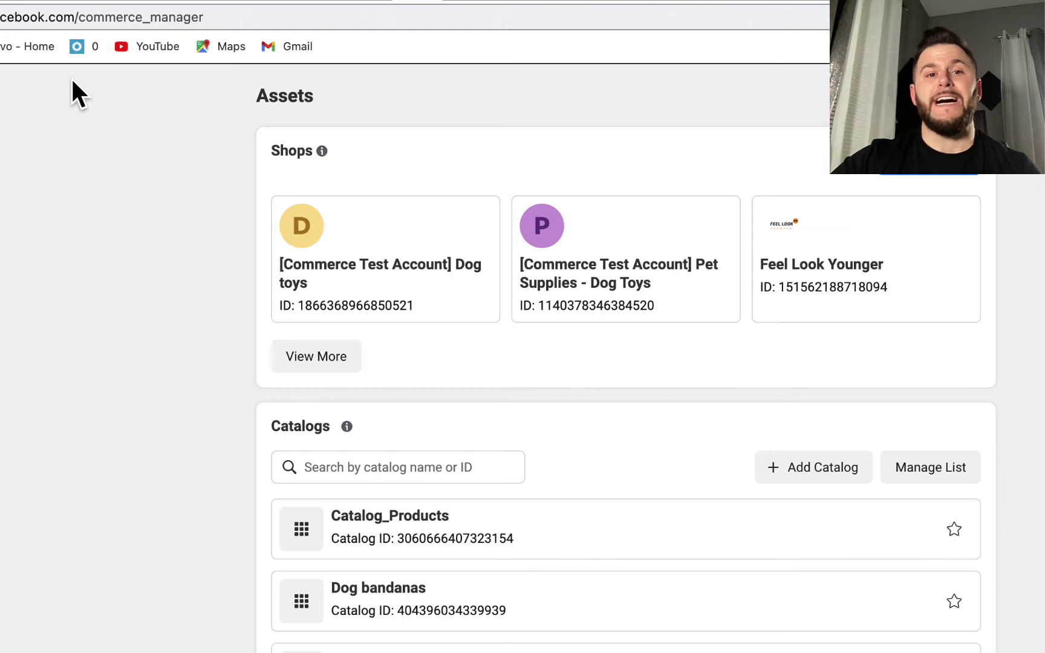
Use the Create Shop link on the Assets page to begin new-shop onboarding
{"action": "left_click", "coordinate": [941, 180]}
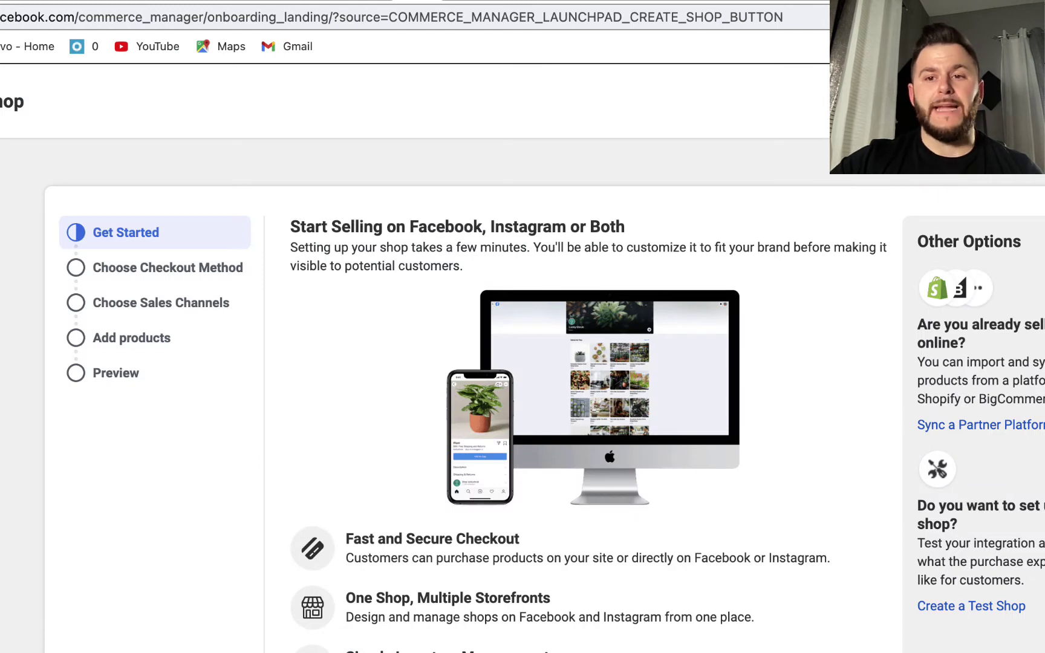
Scroll down the Start Selling page to reach the Other Options section
{"action": "scroll", "coordinate": [543, 400], "scroll_direction": "down", "scroll_amount": 3}
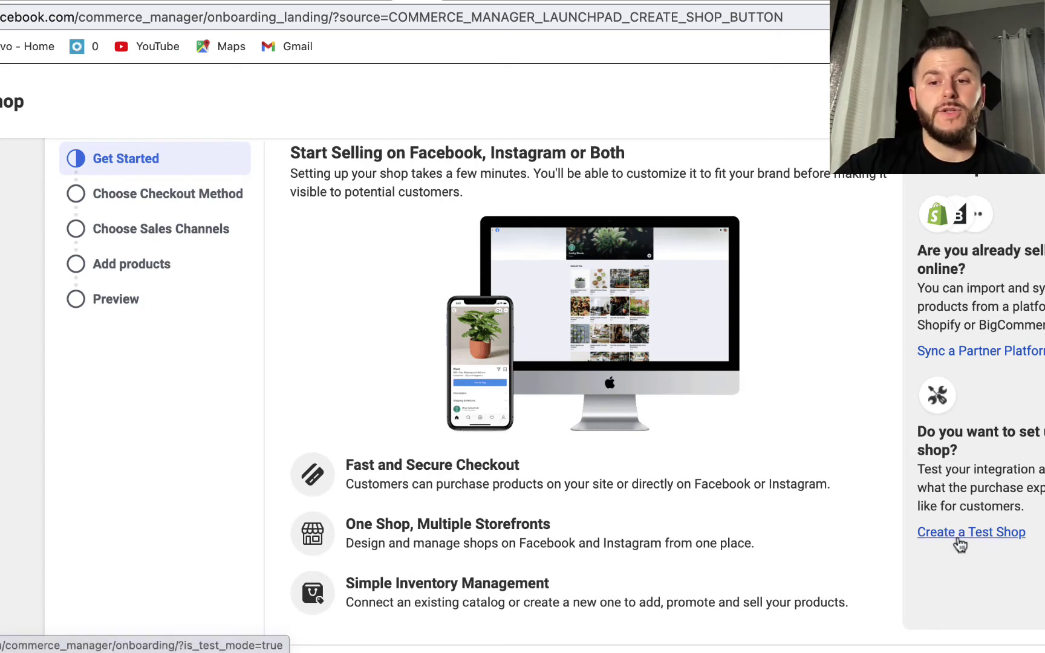
Choose Create a Test Shop and review the no-bank-account and tax notes
{"action": "left_click", "coordinate": [960, 542]}
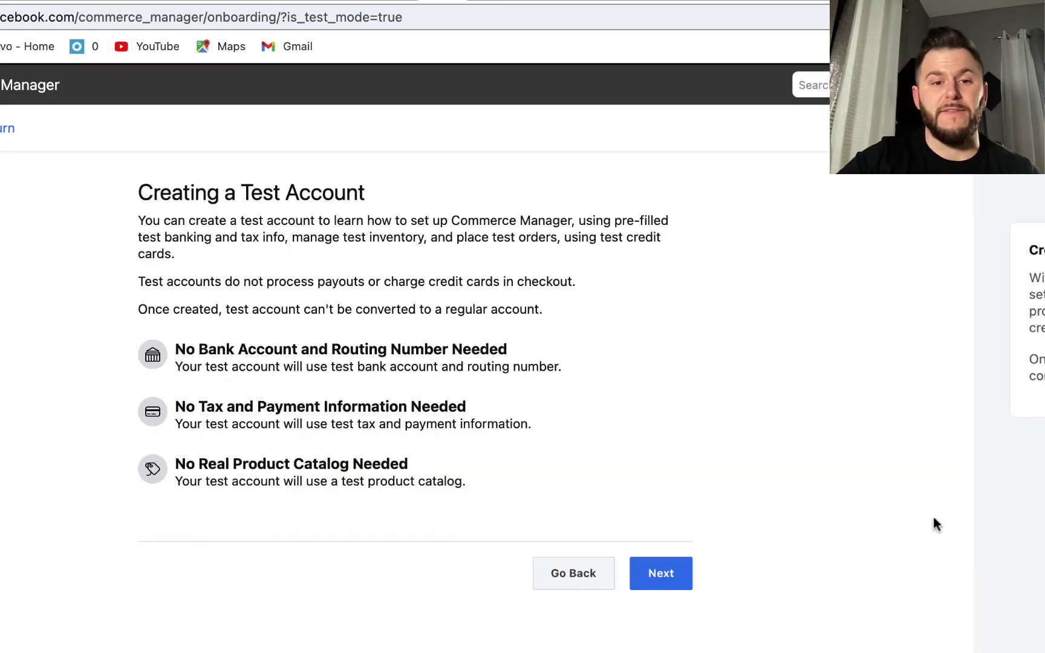
{"action": "left_click_drag", "start_coordinate": [198, 350], "coordinate": [563, 369]}
{"action": "left_click_drag", "start_coordinate": [190, 350], "coordinate": [89, 426]}
{"action": "left_click", "coordinate": [175, 351]}
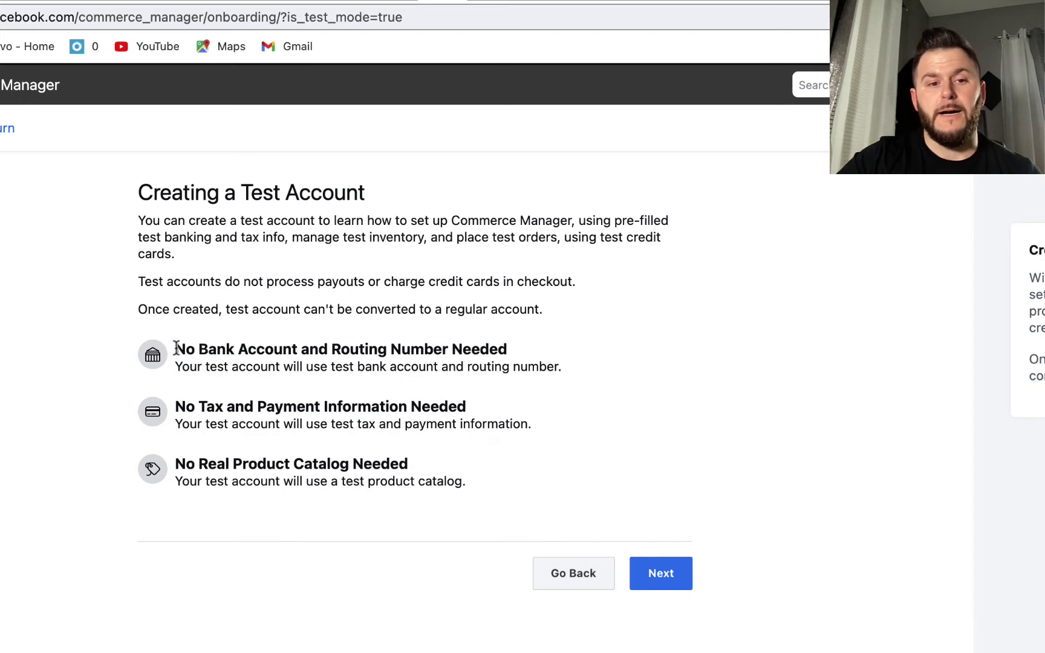
{"action": "left_click_drag", "start_coordinate": [176, 350], "coordinate": [197, 350]}
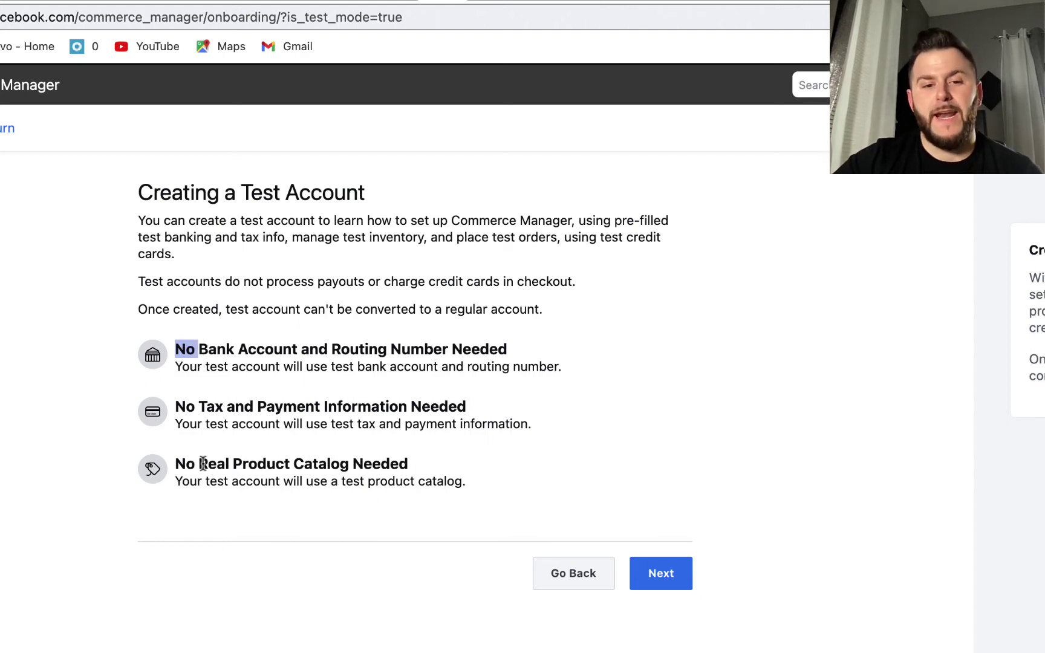
{"action": "left_click", "coordinate": [223, 464]}
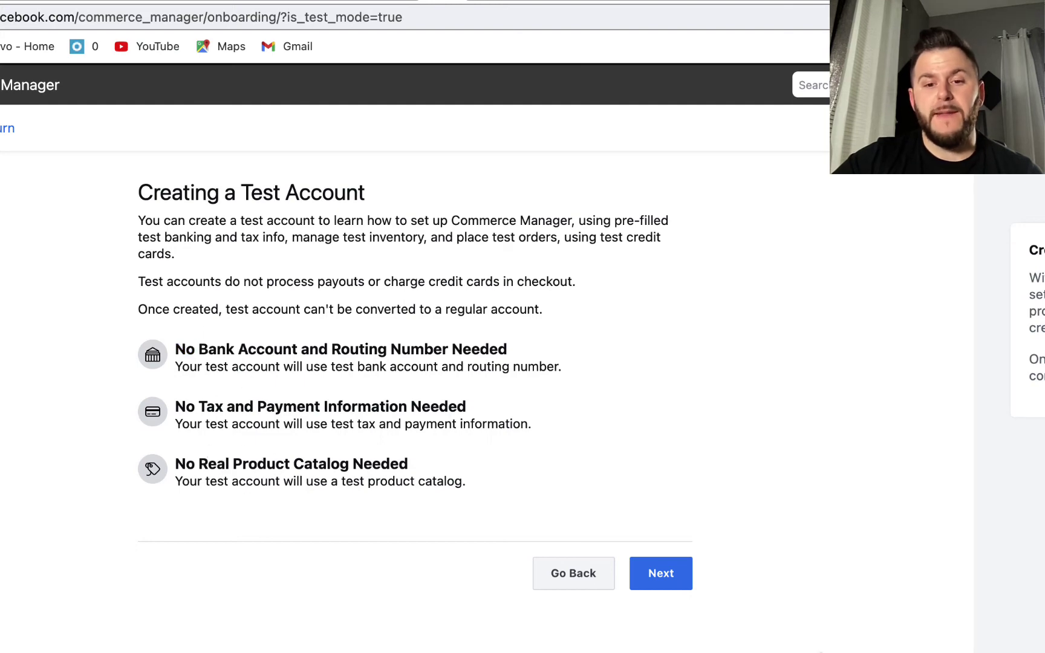
Continue past the introduction and start the Business Information setup
{"action": "left_click", "coordinate": [677, 573]}
{"action": "scroll", "coordinate": [677, 557], "scroll_direction": "down", "scroll_amount": 2}
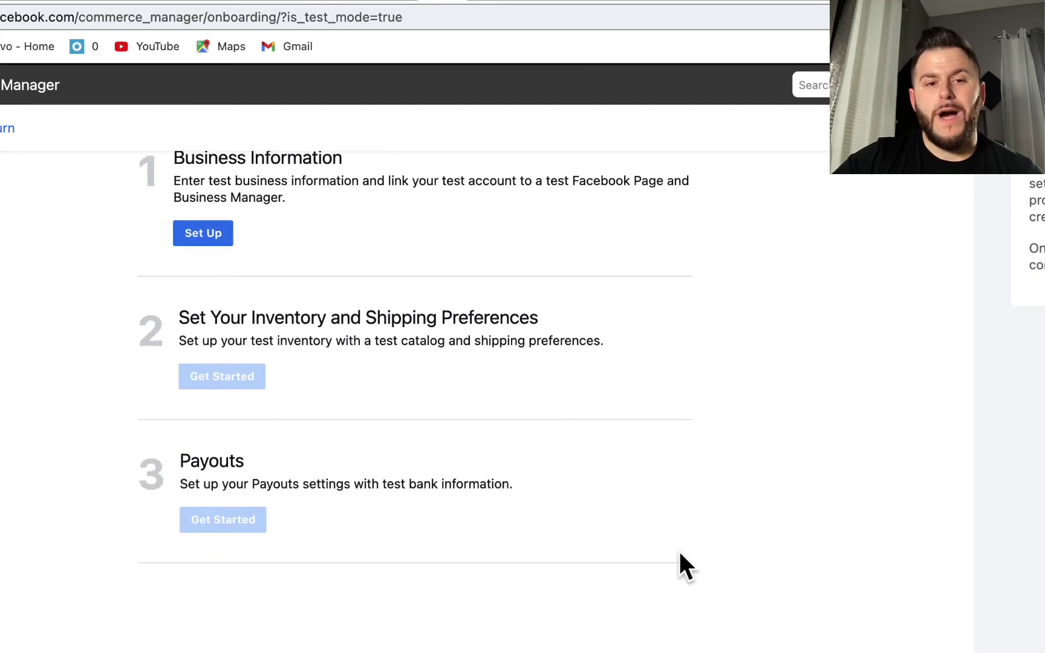
{"action": "left_click", "coordinate": [204, 234]}
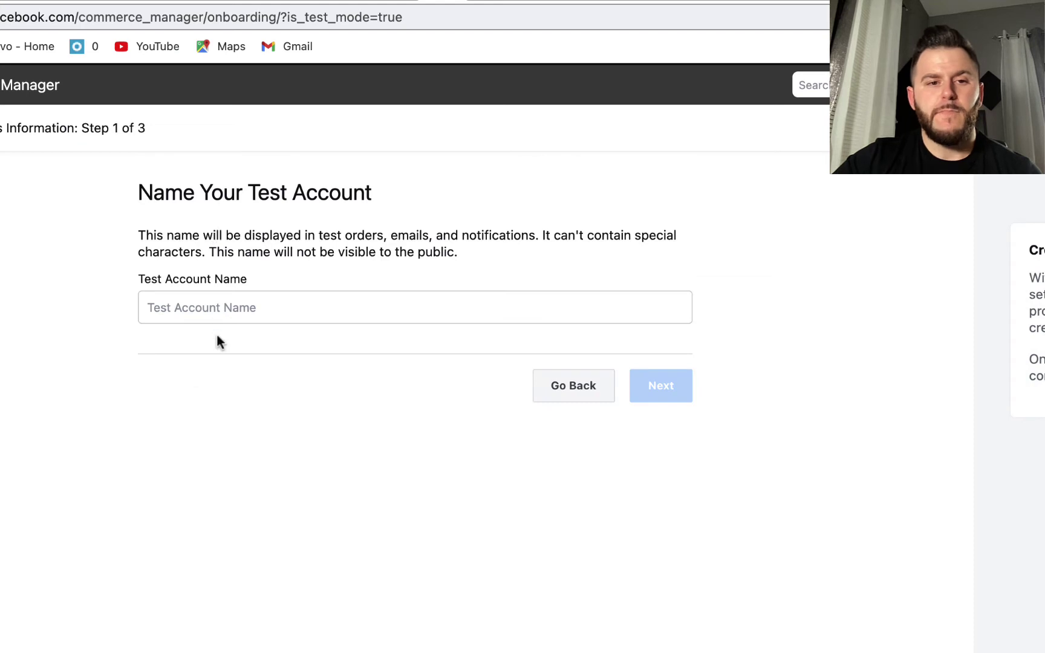
Name the test account 'Marketing funnels' and confirm it
{"action": "left_click", "coordinate": [207, 307]}
{"action": "type", "text": "Mark"}
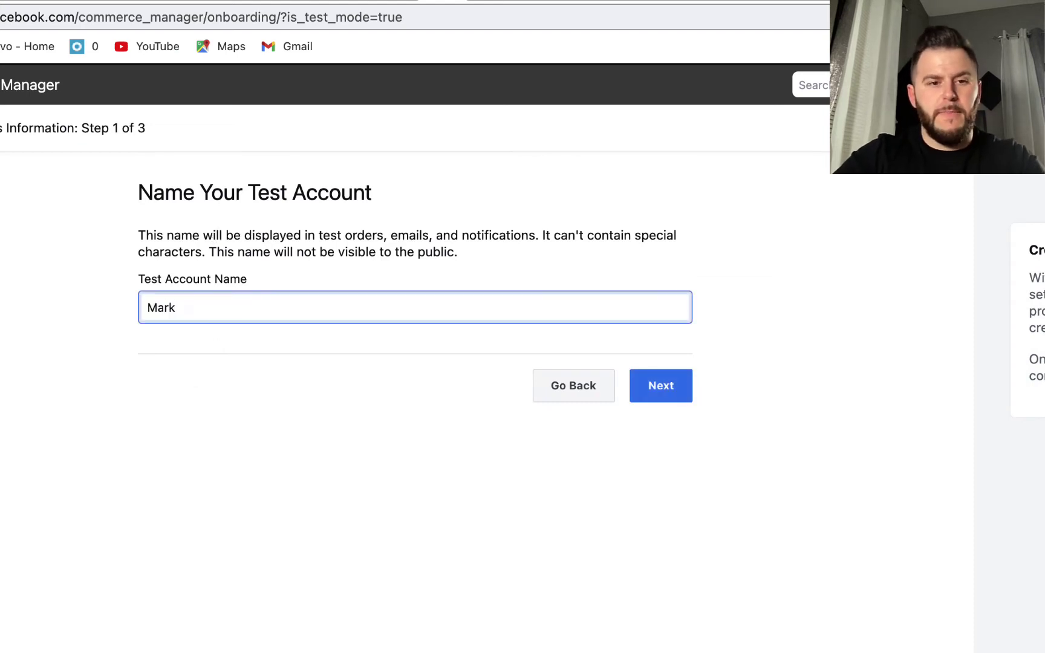
{"action": "type", "text": "eting funnel"}
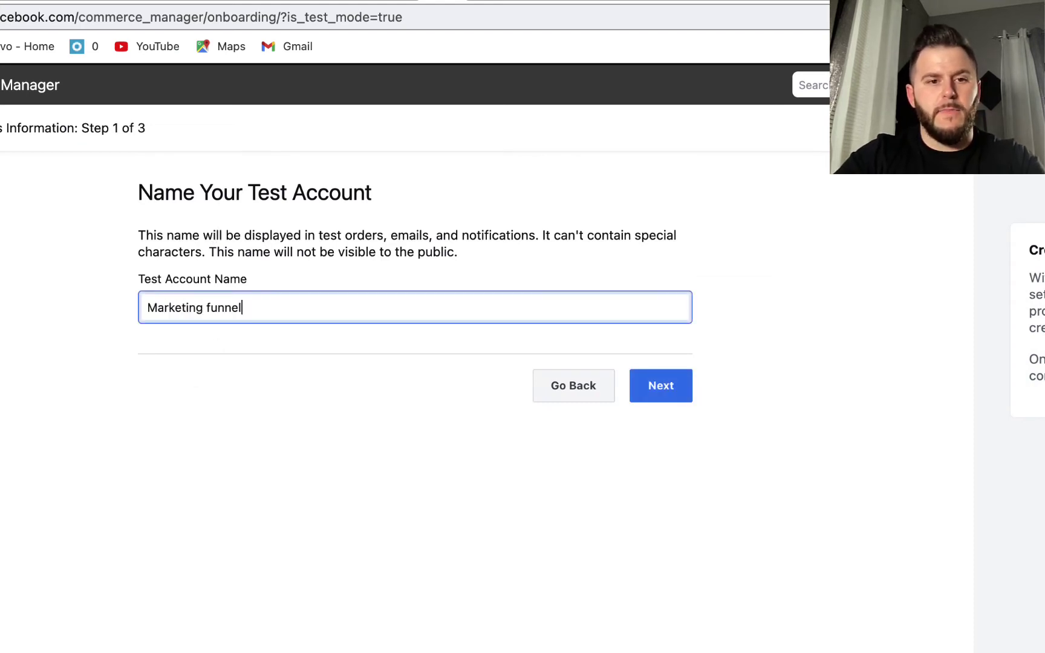
{"action": "type", "text": "s"}
{"action": "left_click", "coordinate": [660, 400]}
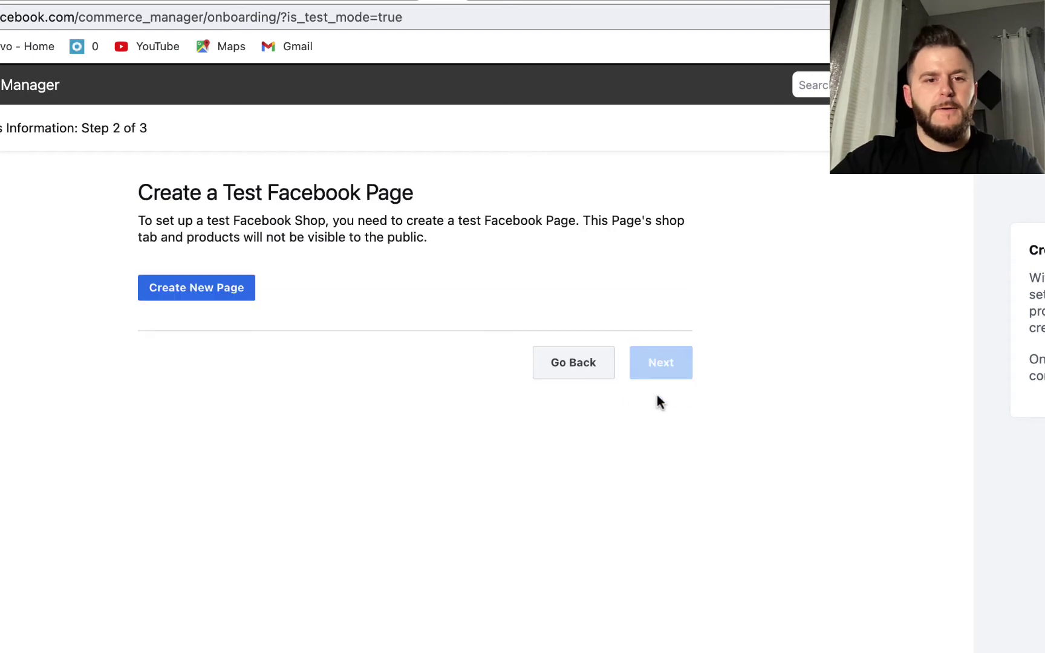
Create a Brand or Product test Page 'Marketing funnels' with category Brand
{"action": "left_click", "coordinate": [208, 289]}
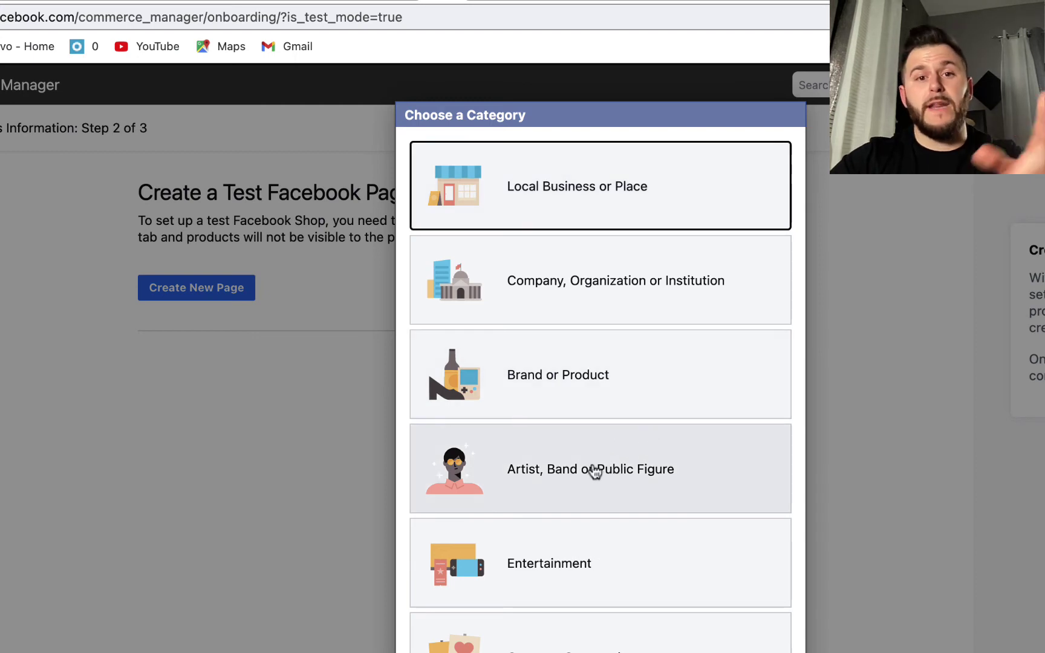
{"action": "left_click", "coordinate": [595, 366]}
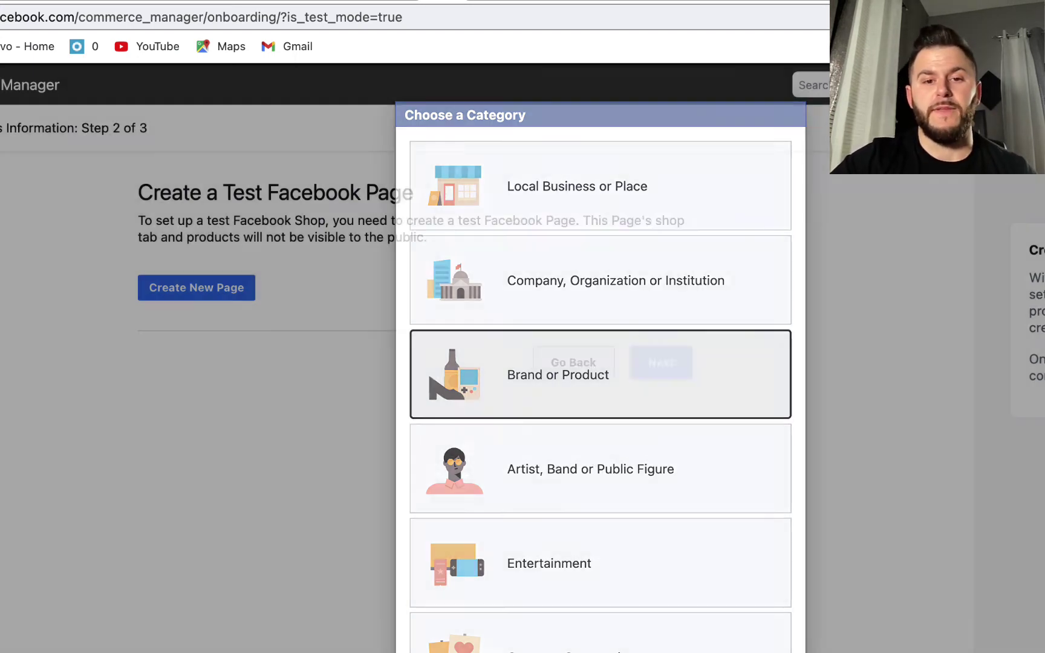
{"action": "type", "text": "Mar"}
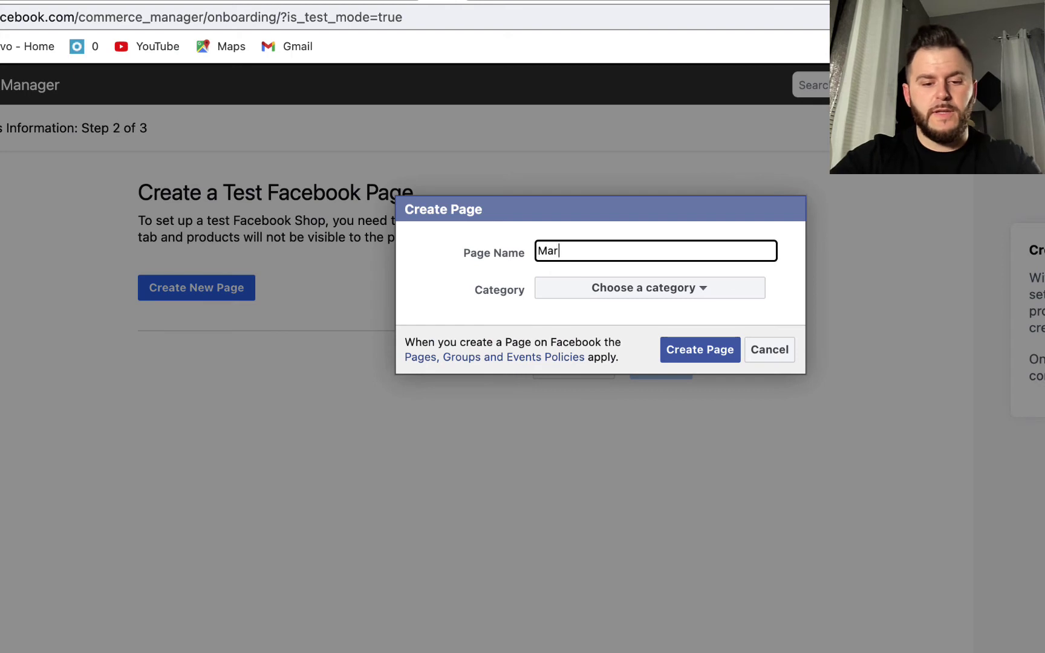
{"action": "type", "text": "keting funnels"}
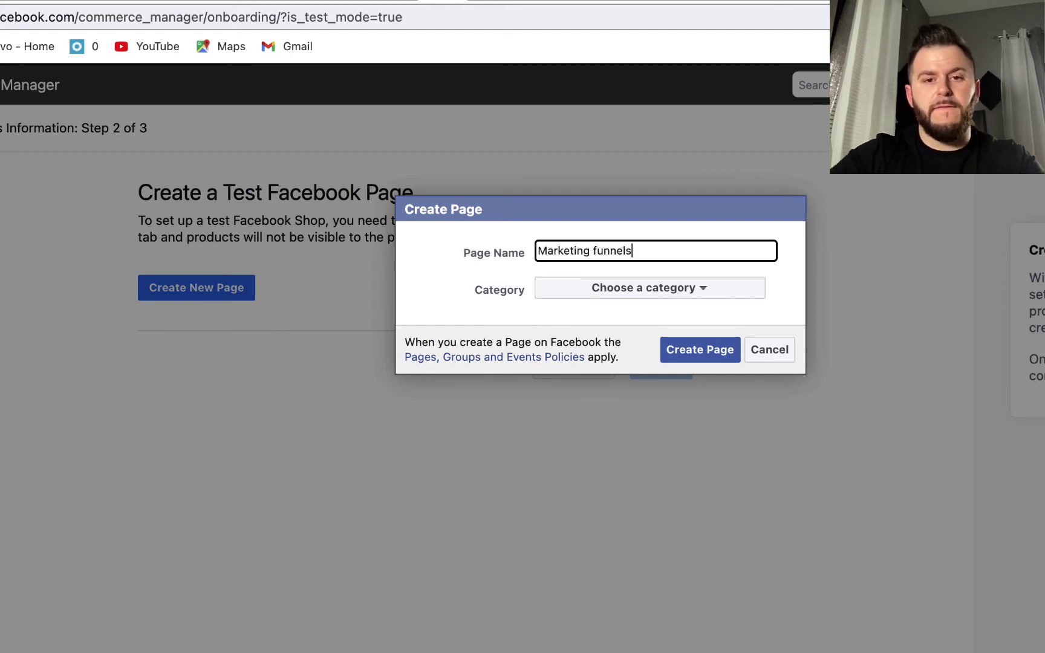
{"action": "left_click", "coordinate": [640, 296]}
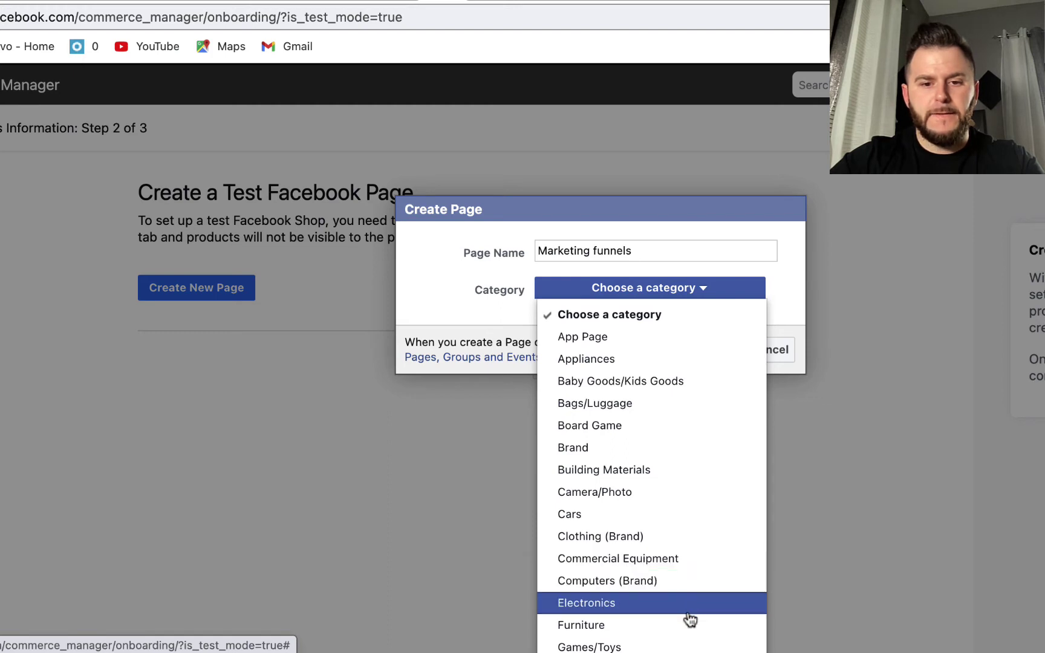
{"action": "left_click", "coordinate": [615, 447]}
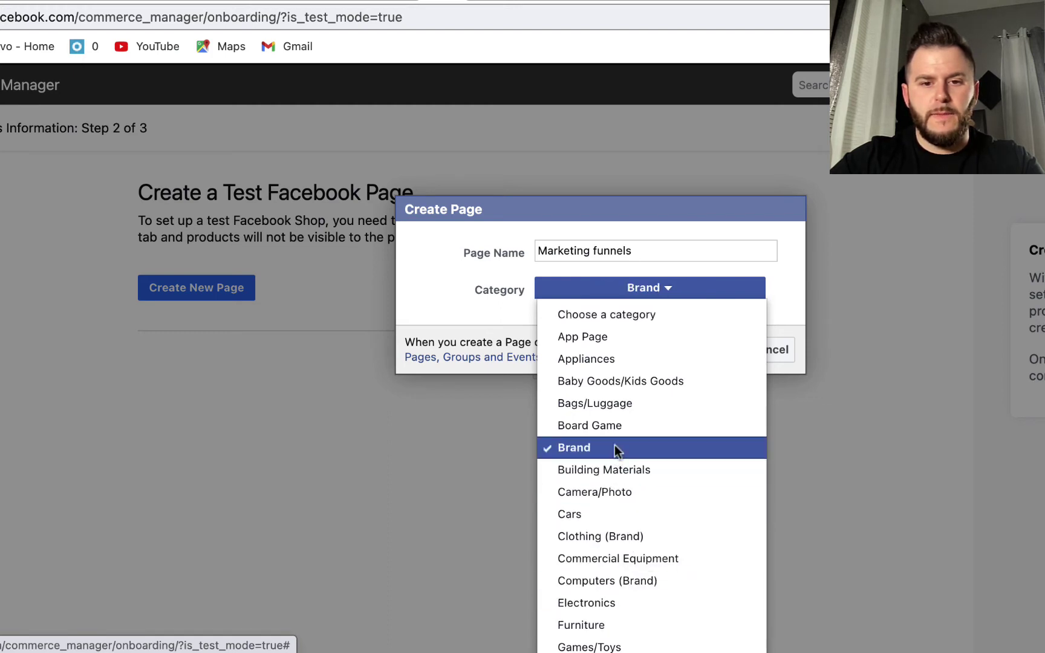
{"action": "left_click", "coordinate": [737, 357]}
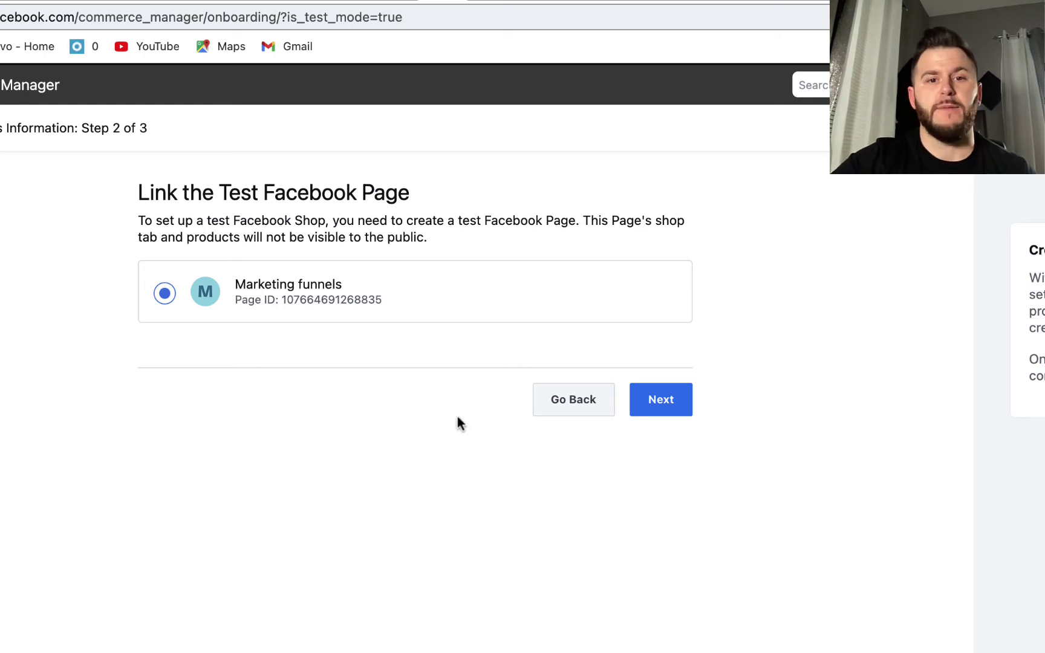
Continue with the linked page and select MVE Media as the Business Manager
{"action": "left_click", "coordinate": [656, 409]}
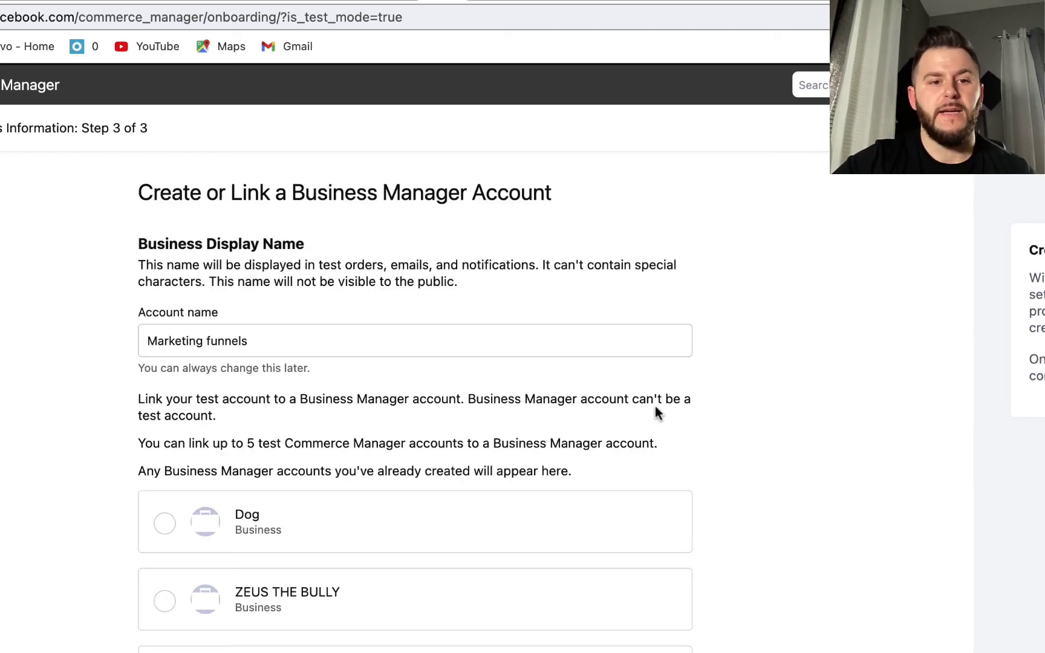
{"action": "scroll", "coordinate": [772, 386], "scroll_direction": "down", "scroll_amount": 4}
{"action": "scroll", "coordinate": [774, 392], "scroll_direction": "down", "scroll_amount": 15}
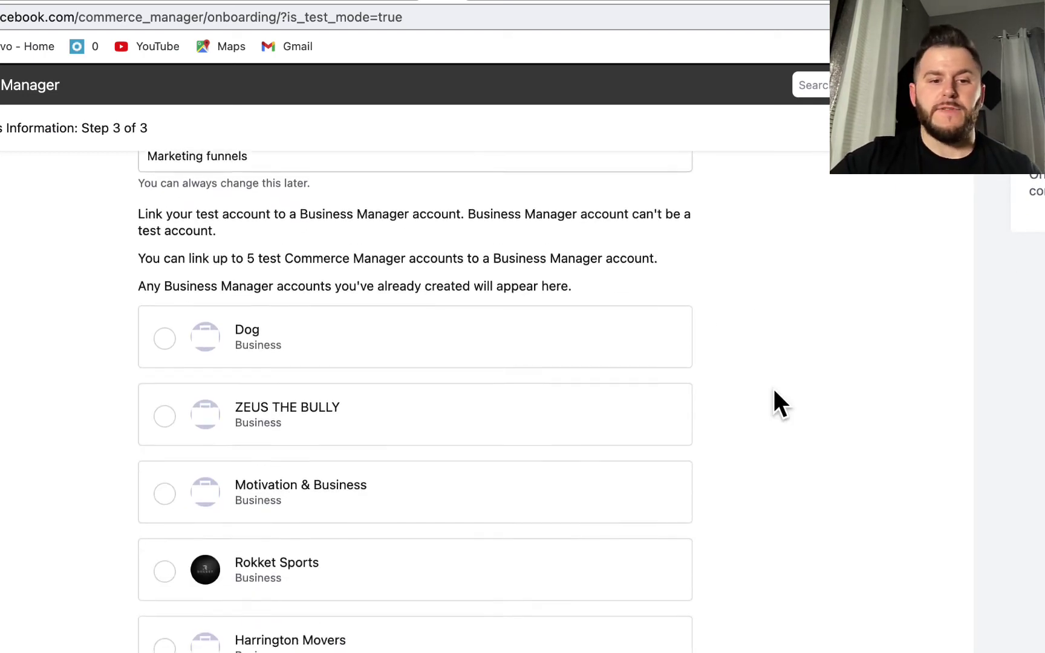
{"action": "scroll", "coordinate": [775, 392], "scroll_direction": "down", "scroll_amount": 3}
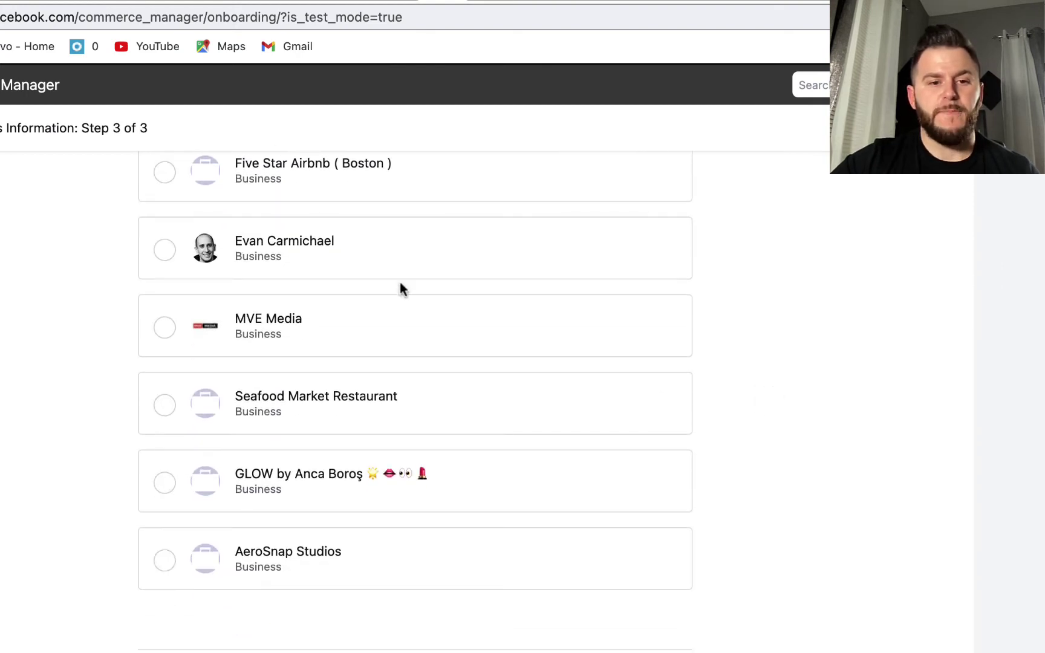
{"action": "left_click", "coordinate": [165, 328]}
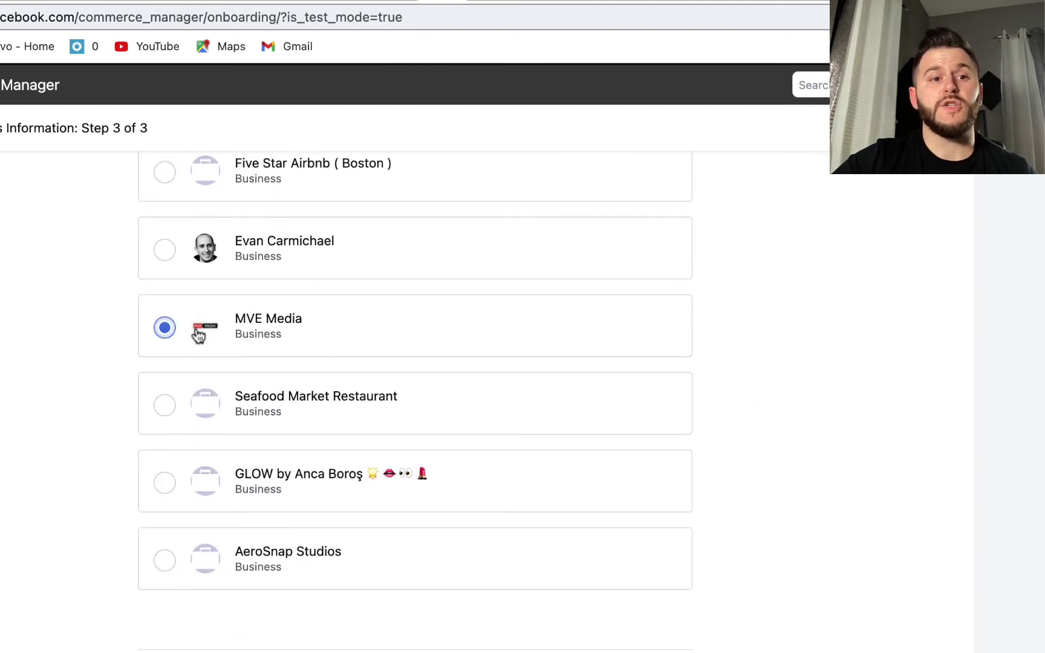
{"action": "left_click", "coordinate": [341, 392]}
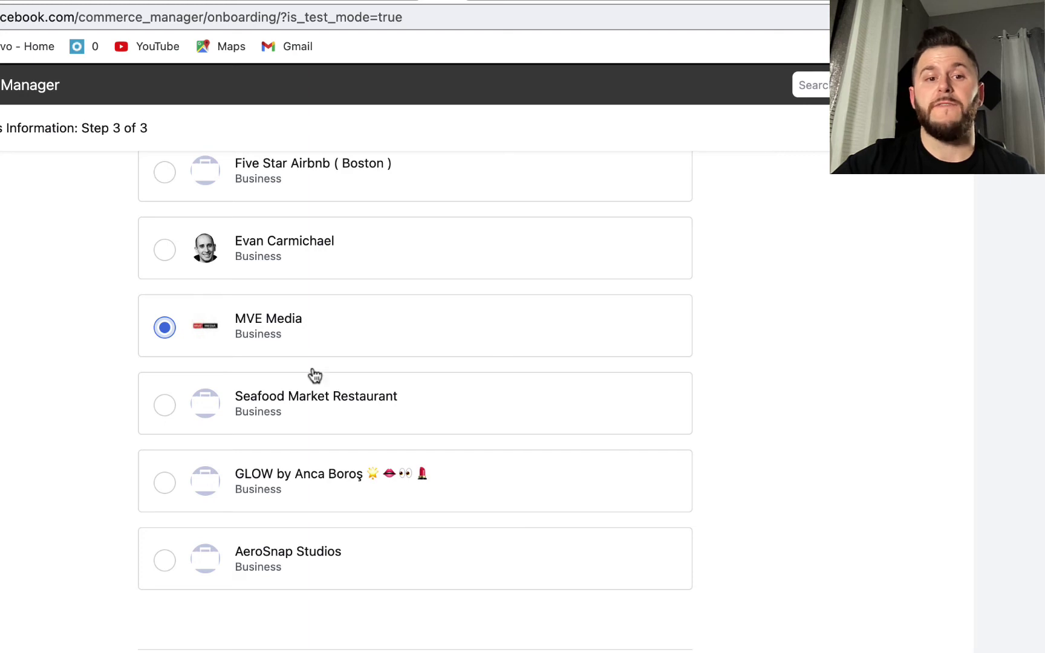
{"action": "left_click", "coordinate": [160, 328]}
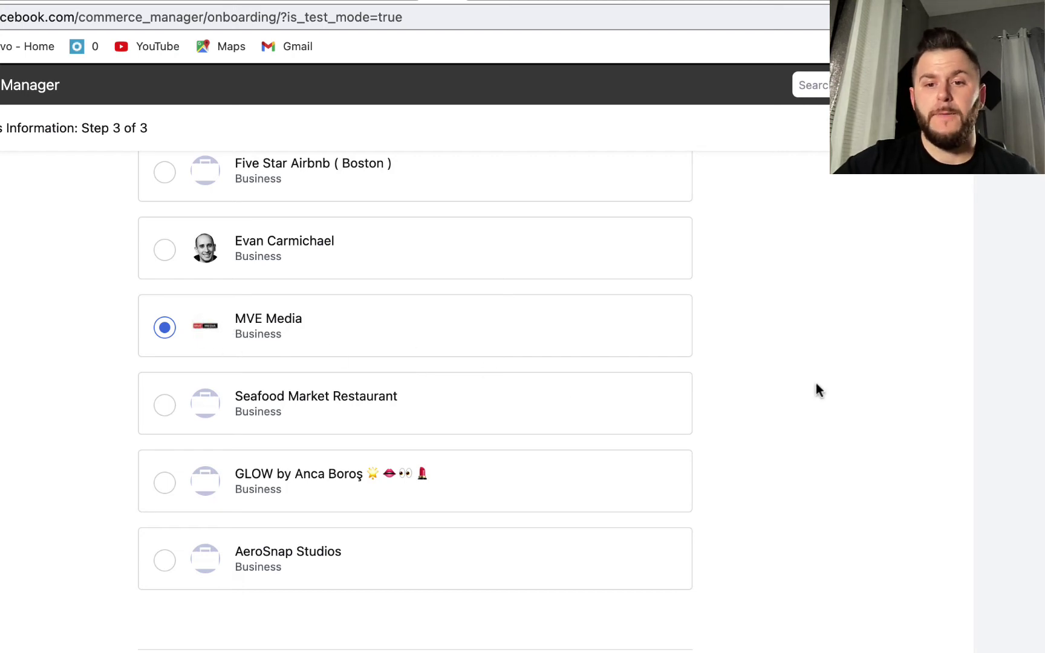
Finish the test account setup with MVE Media selected
{"action": "scroll", "coordinate": [817, 387], "scroll_direction": "down", "scroll_amount": 1}
{"action": "scroll", "coordinate": [816, 381], "scroll_direction": "down", "scroll_amount": 1}
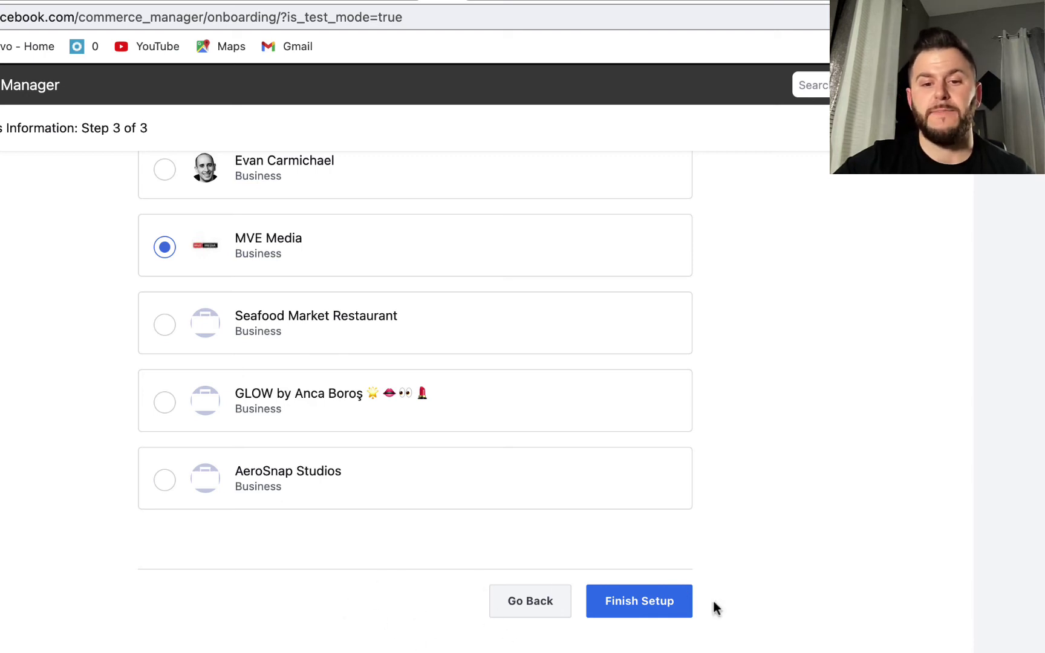
{"action": "left_click", "coordinate": [629, 603]}
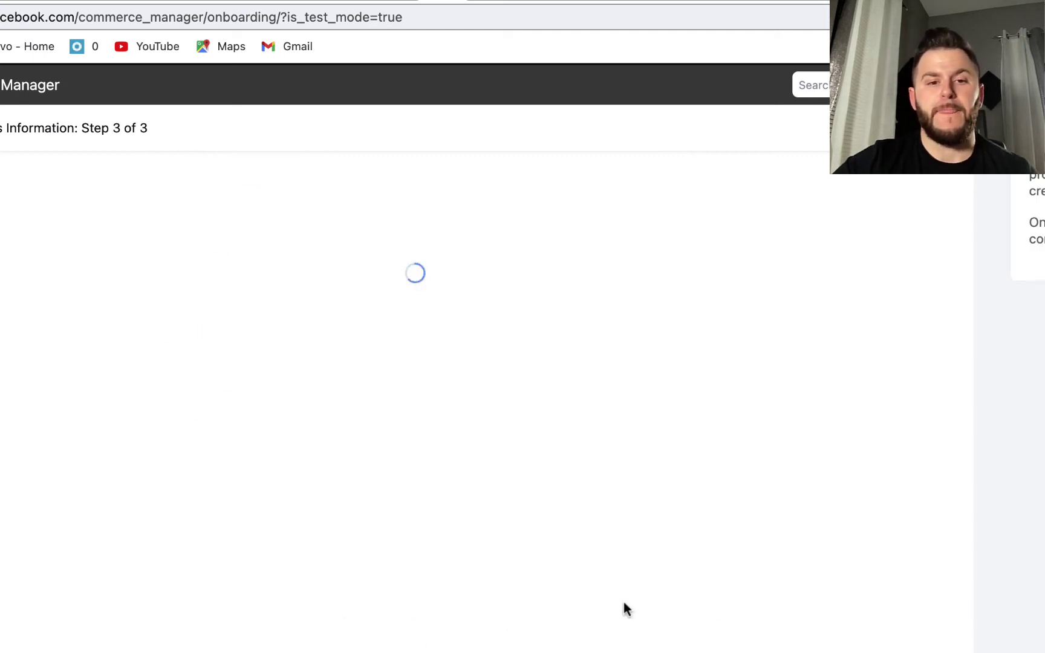
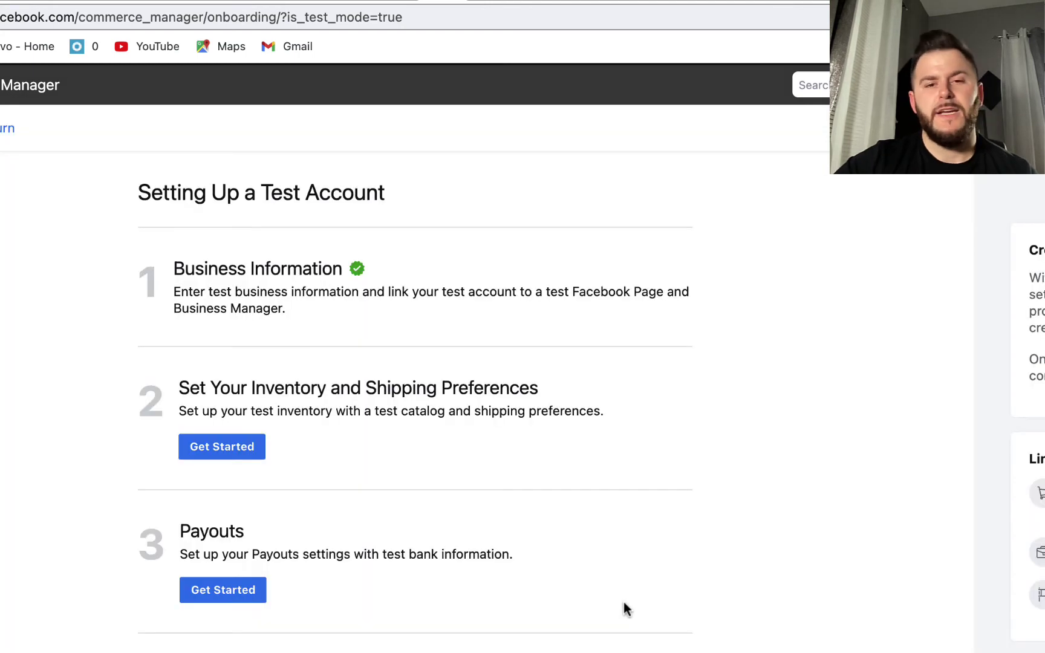
Start inventory setup and accept the empty Test Catalog for the test shop
{"action": "scroll", "coordinate": [469, 460], "scroll_direction": "down", "scroll_amount": 1}
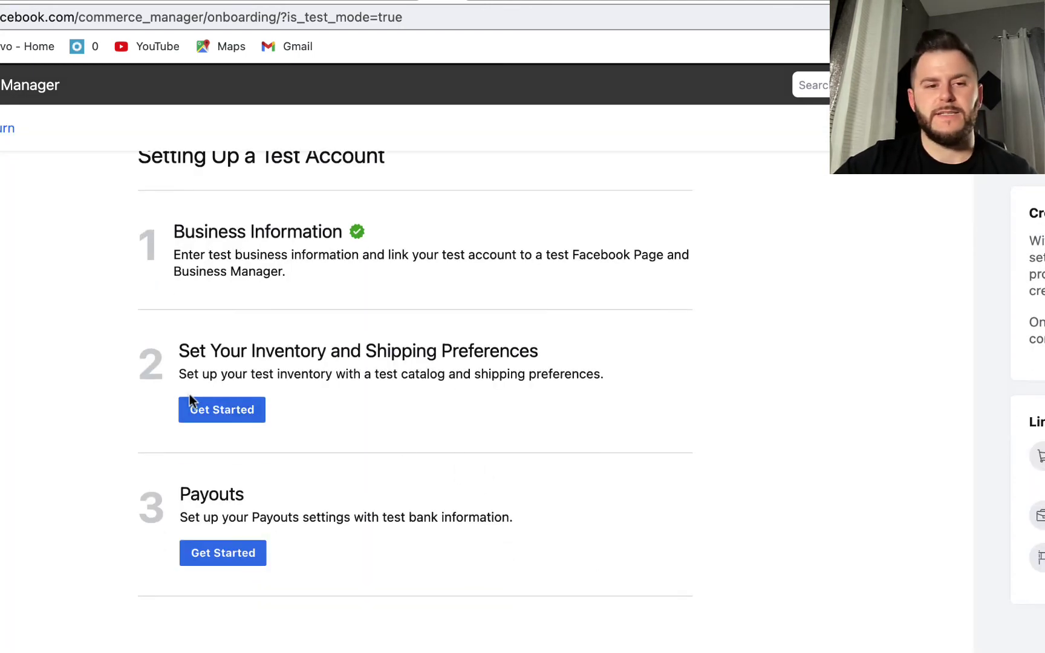
{"action": "left_click", "coordinate": [244, 410]}
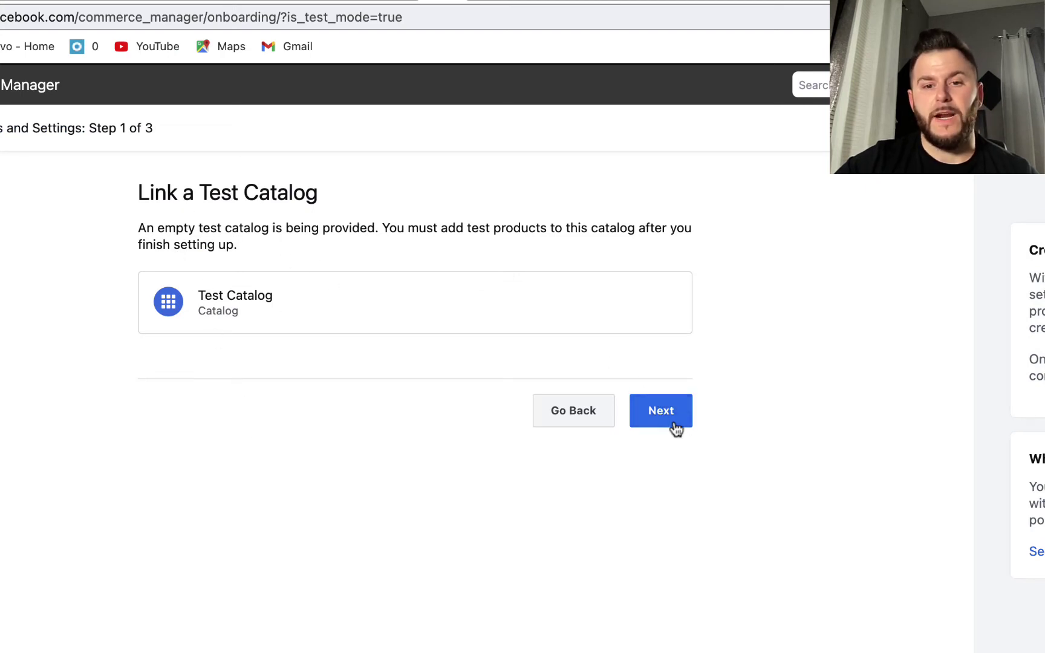
{"action": "left_click", "coordinate": [668, 419]}
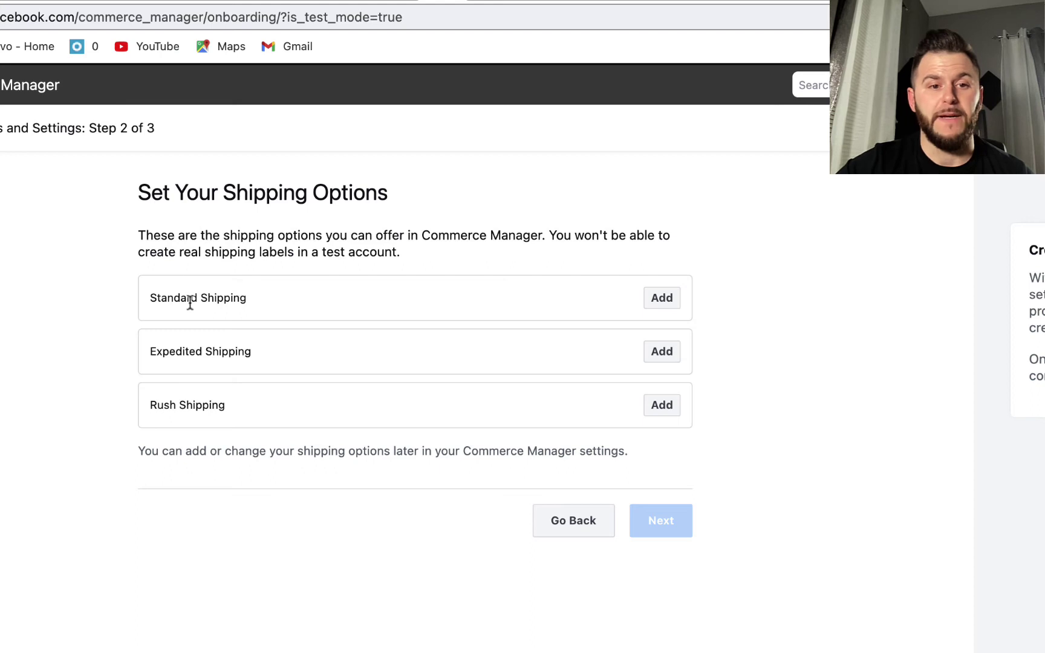
Add free Standard Shipping with Min 1 and Max 2 delivery days, then continue
{"action": "left_click", "coordinate": [655, 297]}
{"action": "left_click", "coordinate": [729, 234]}
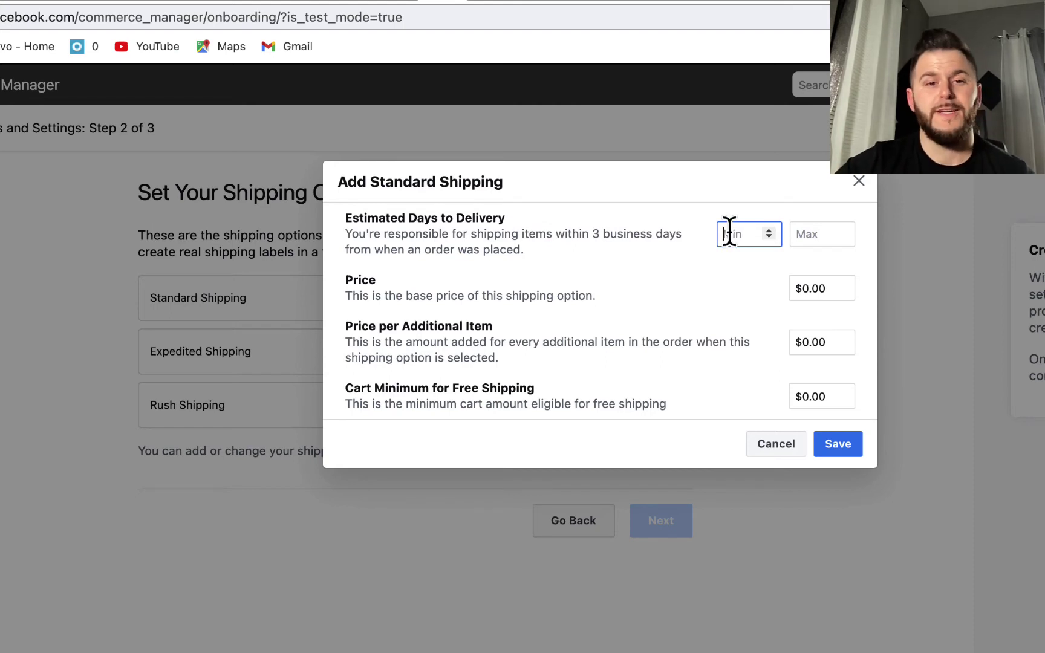
{"action": "type", "text": "1"}
{"action": "left_click", "coordinate": [811, 234]}
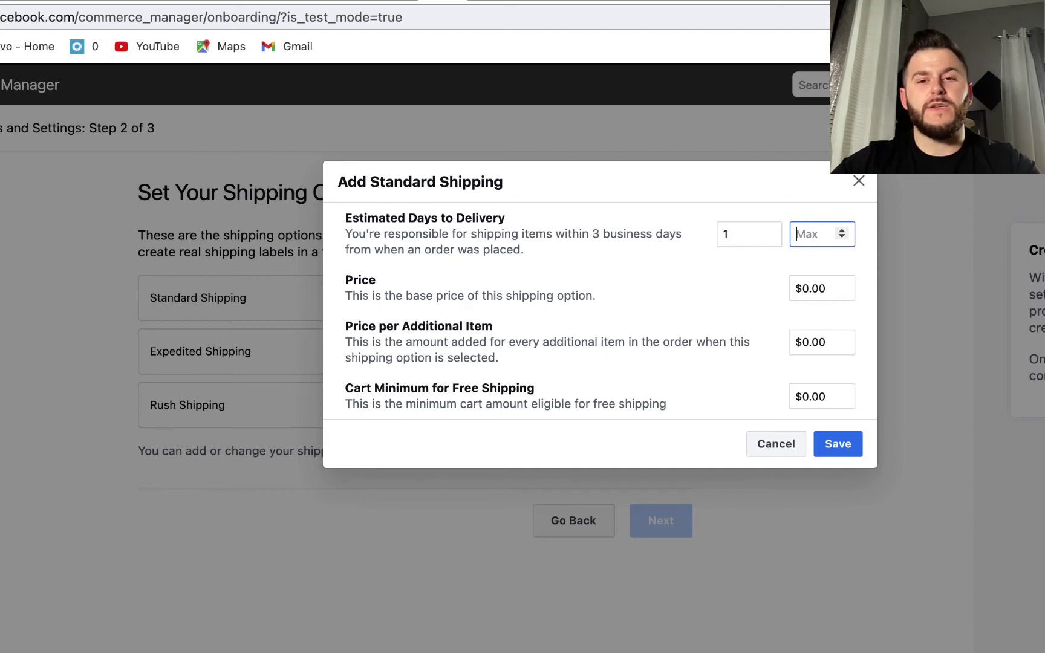
{"action": "type", "text": "1"}
{"action": "key", "text": "BackSpace"}
{"action": "type", "text": "2"}
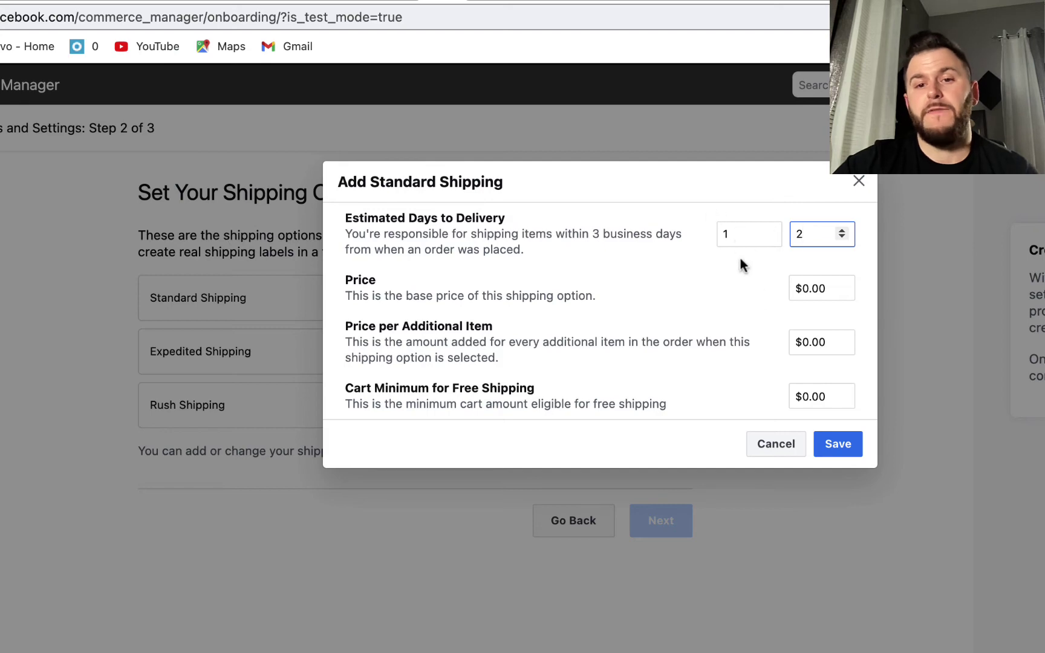
{"action": "left_click", "coordinate": [847, 448]}
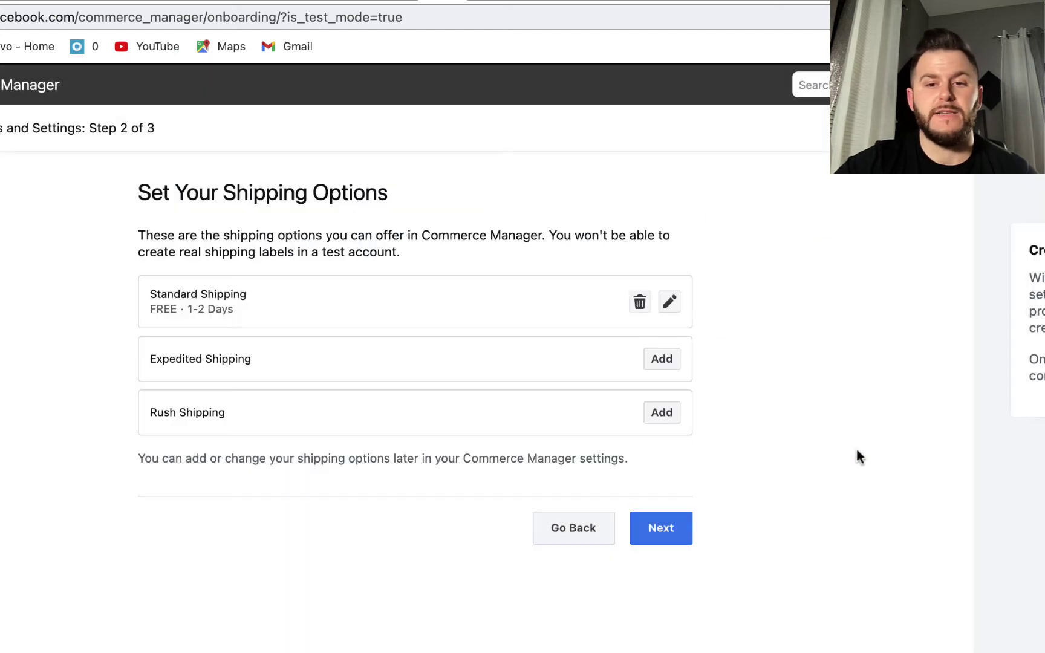
{"action": "left_click", "coordinate": [662, 533]}
Set the return policy's Number of Days to 30
{"action": "scroll", "coordinate": [357, 375], "scroll_direction": "down", "scroll_amount": 4}
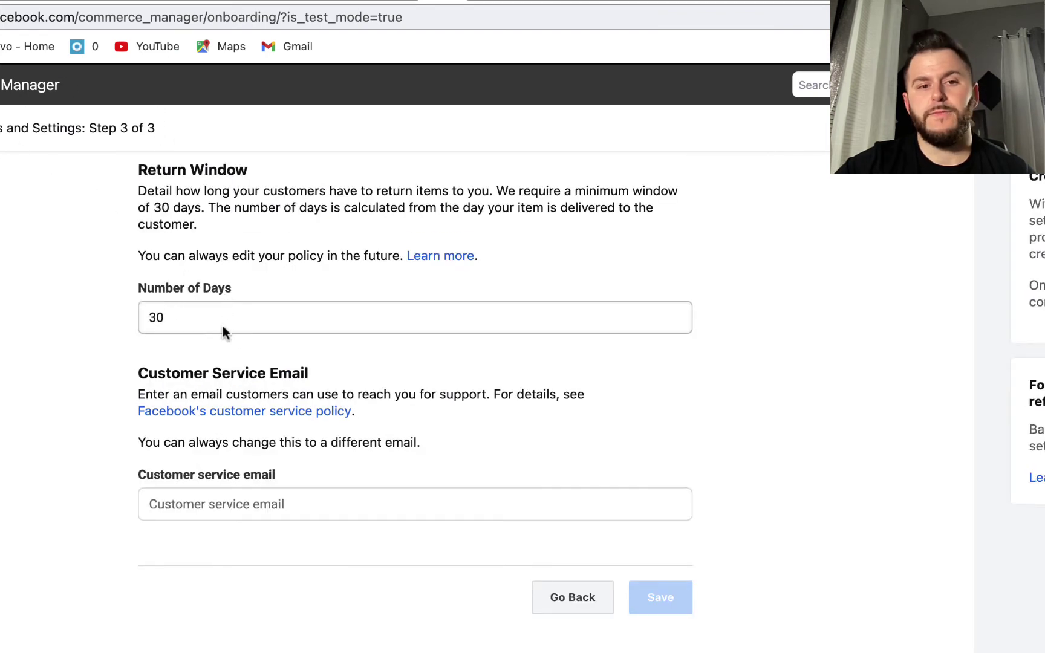
{"action": "left_click", "coordinate": [196, 319]}
{"action": "double_click", "coordinate": [195, 319]}
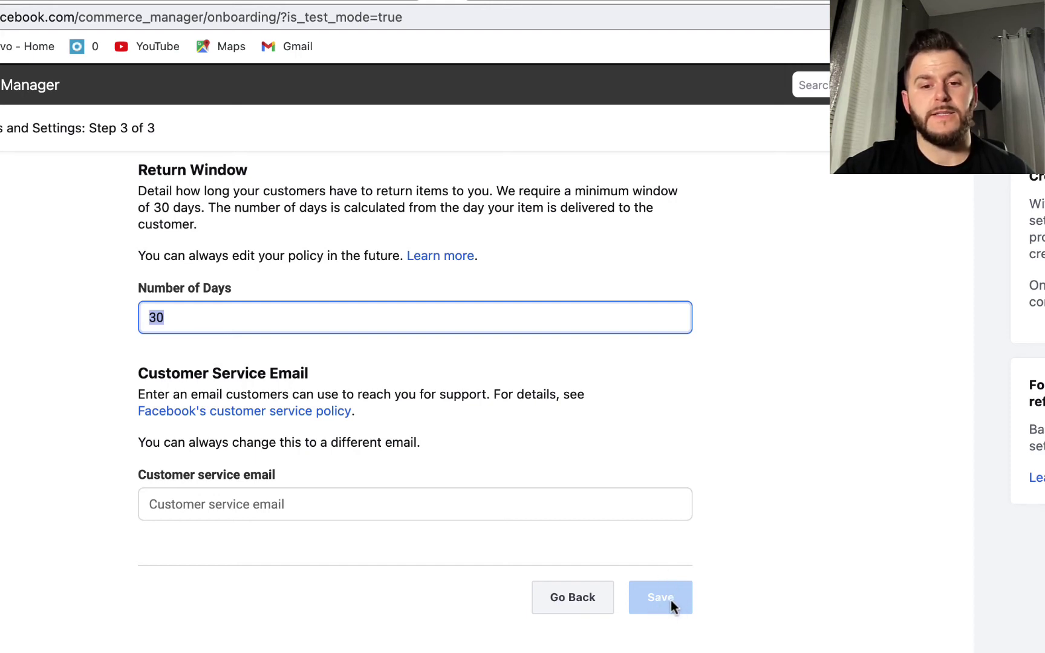
{"action": "key", "text": "BackSpace"}
{"action": "type", "text": "30"}
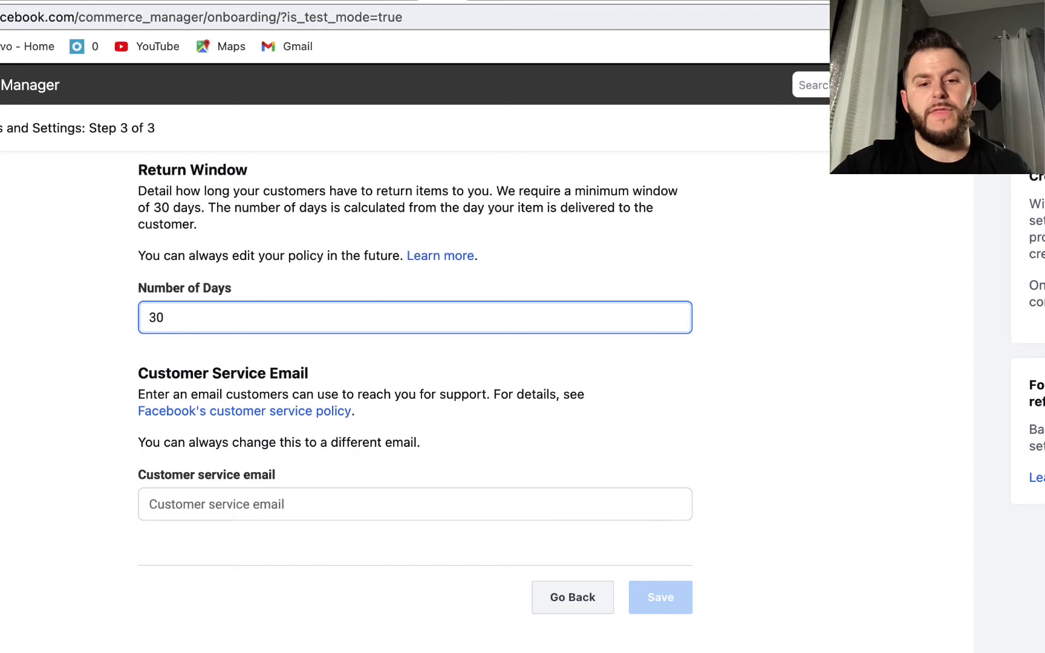
{"action": "left_click", "coordinate": [893, 568]}
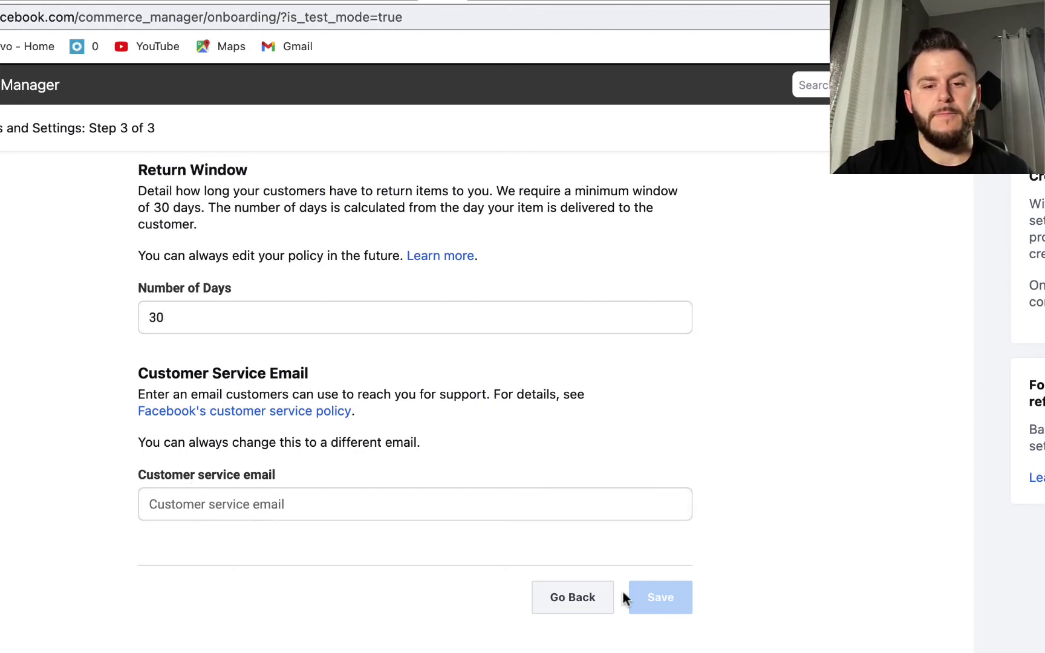
Enter the customer service email, re-enter 30 days, and save the return policy
{"action": "left_click", "coordinate": [281, 503]}
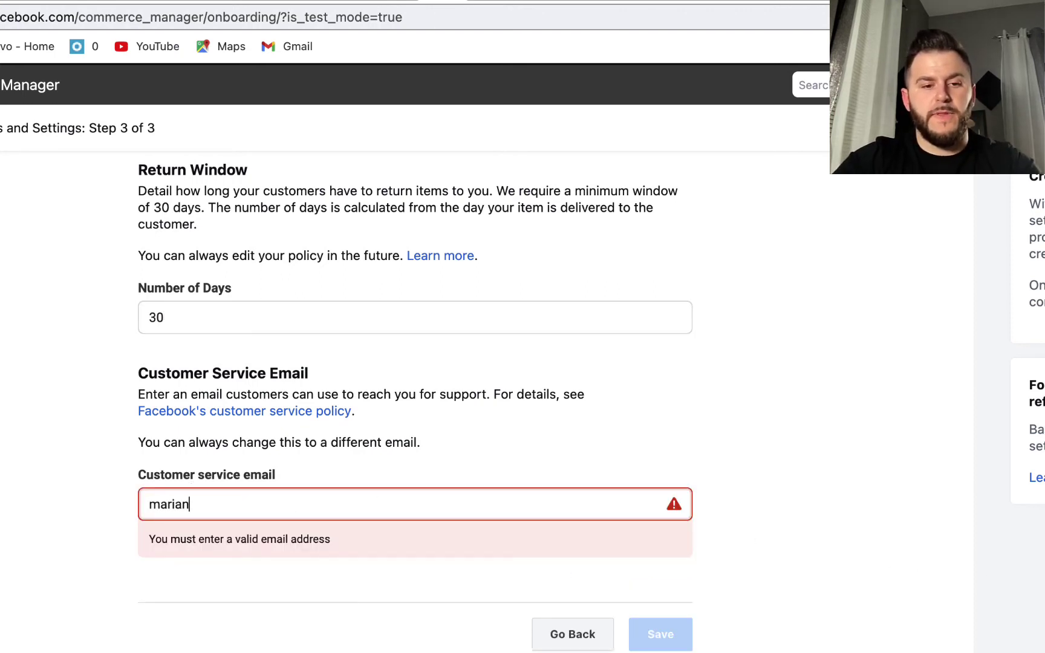
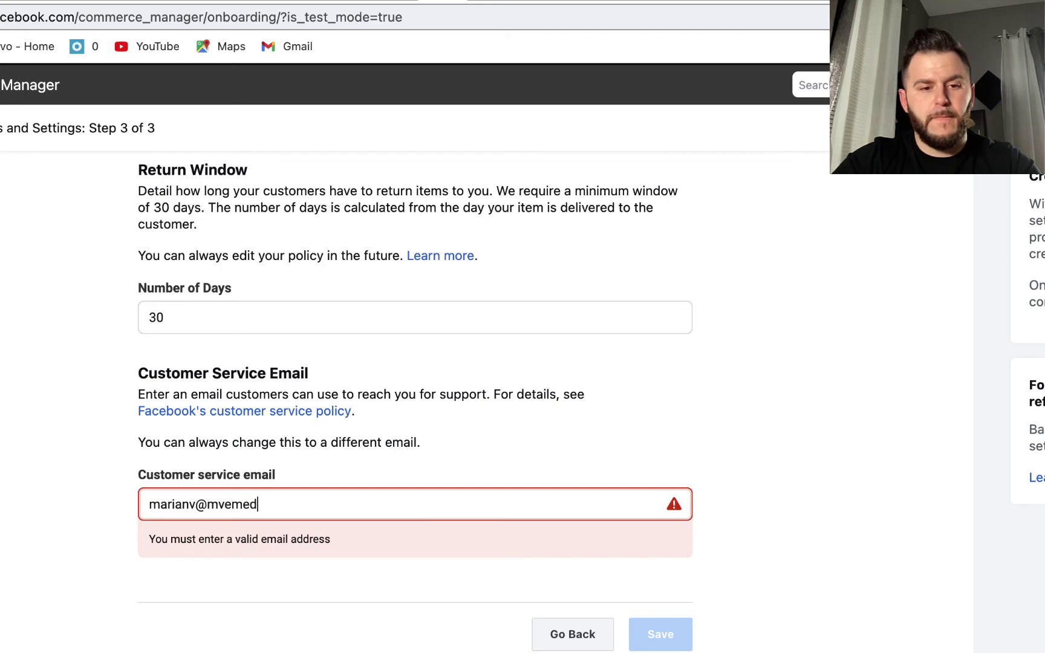
{"action": "left_click", "coordinate": [912, 474]}
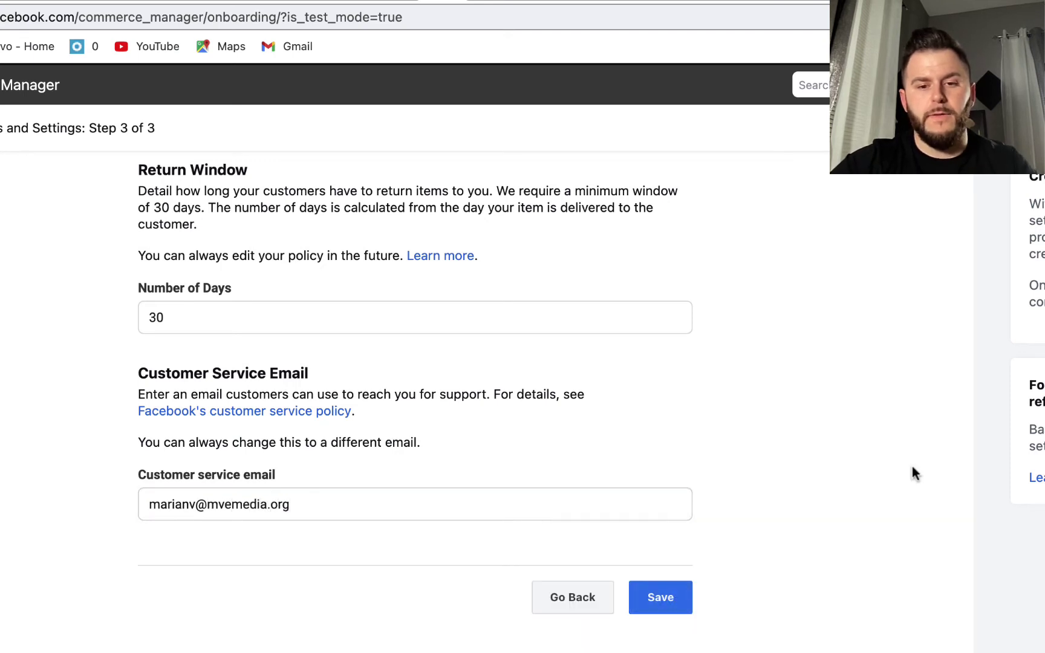
{"action": "double_click", "coordinate": [292, 312]}
{"action": "key", "text": "BackSpace"}
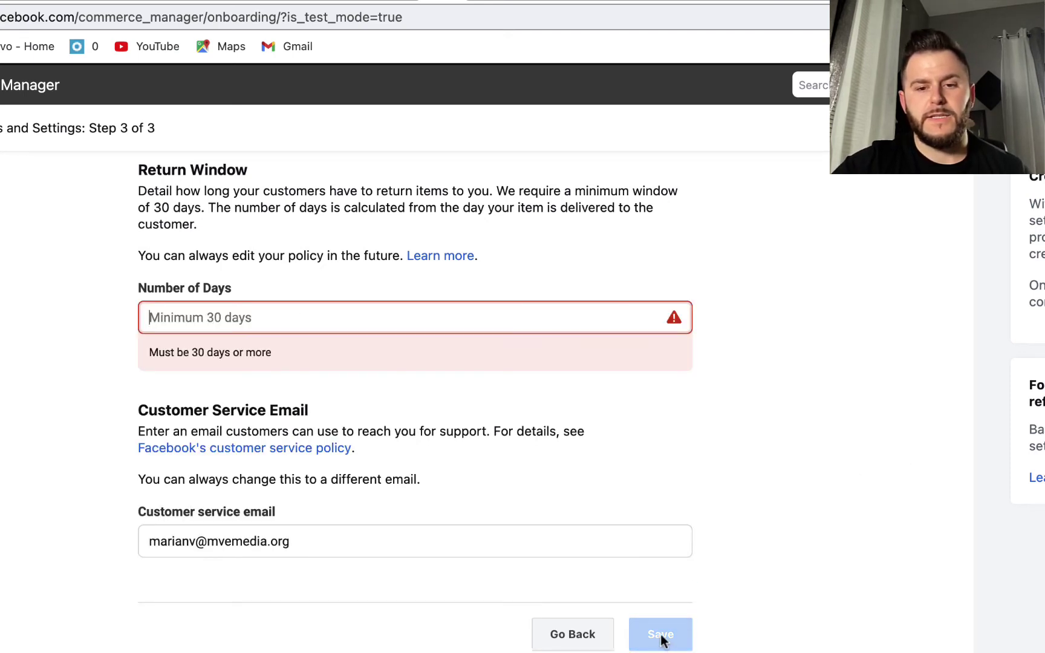
{"action": "type", "text": "30"}
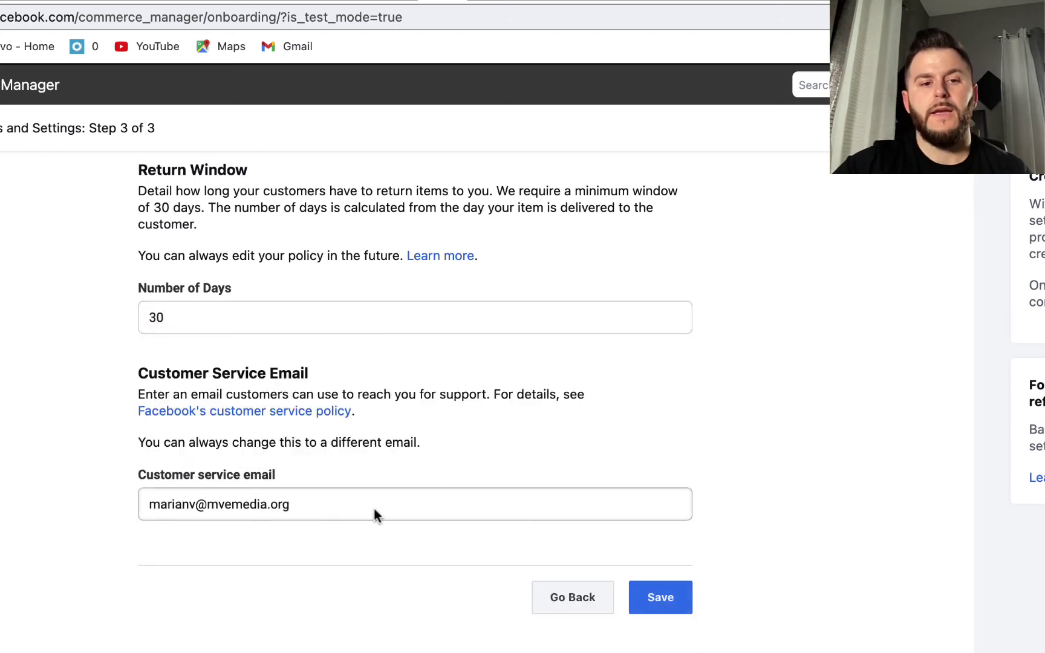
{"action": "left_click", "coordinate": [643, 600]}
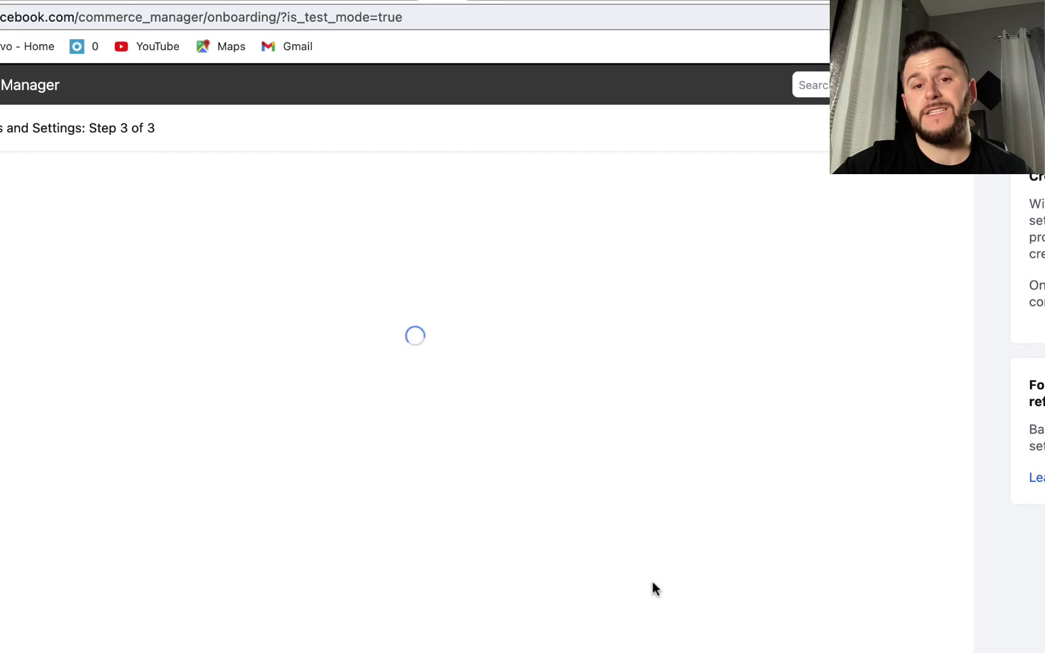
Start payout setup and fill the business address and contact email from saved suggestions
{"action": "scroll", "coordinate": [906, 403], "scroll_direction": "down", "scroll_amount": 3}
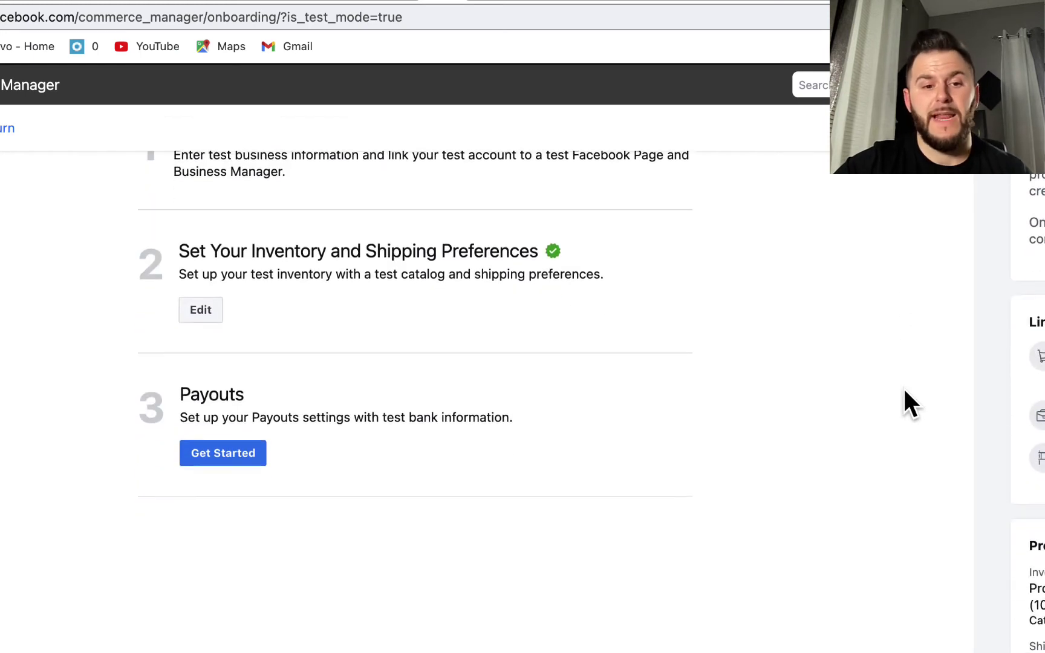
{"action": "left_click", "coordinate": [193, 461]}
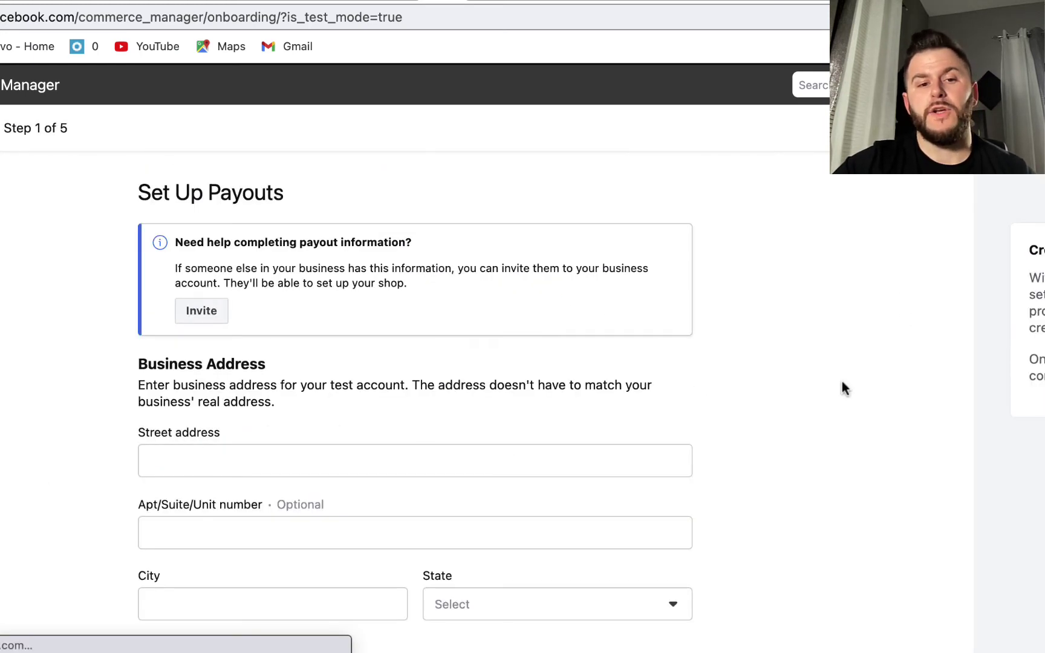
{"action": "scroll", "coordinate": [879, 393], "scroll_direction": "down", "scroll_amount": 3}
{"action": "scroll", "coordinate": [881, 393], "scroll_direction": "down", "scroll_amount": 2}
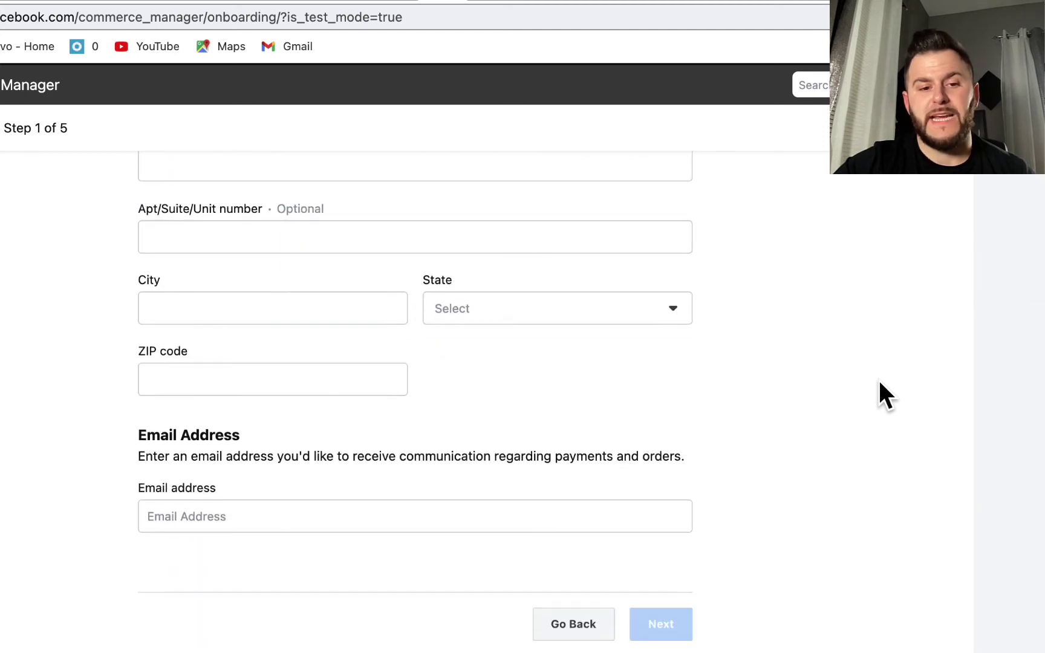
{"action": "scroll", "coordinate": [879, 392], "scroll_direction": "up", "scroll_amount": 2}
{"action": "left_click", "coordinate": [216, 239]}
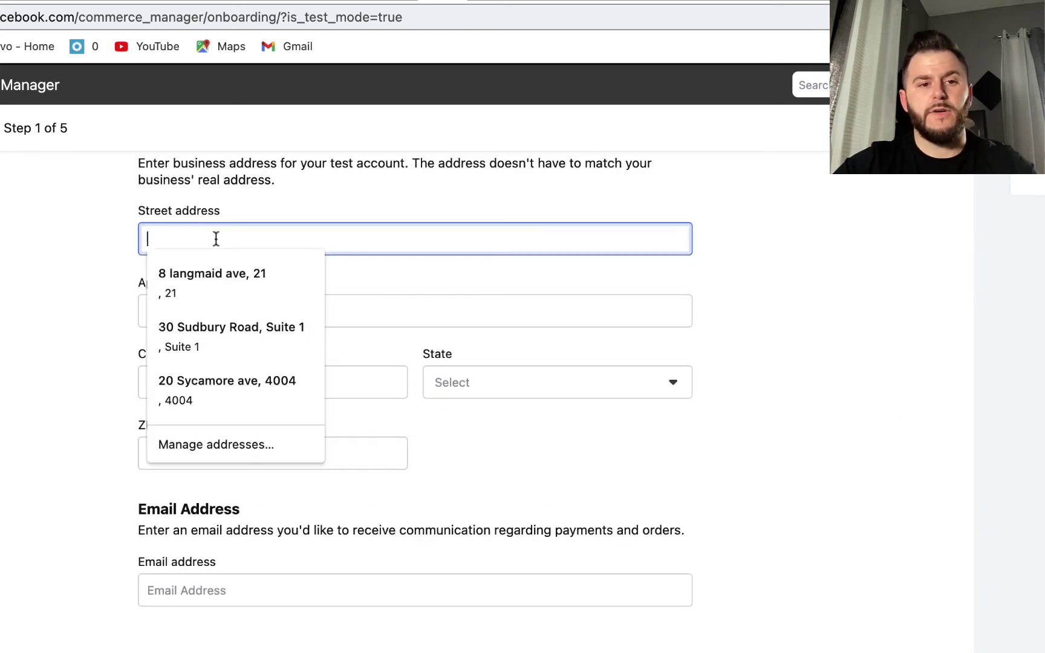
{"action": "left_click", "coordinate": [217, 387]}
{"action": "triple_click", "coordinate": [253, 591]}
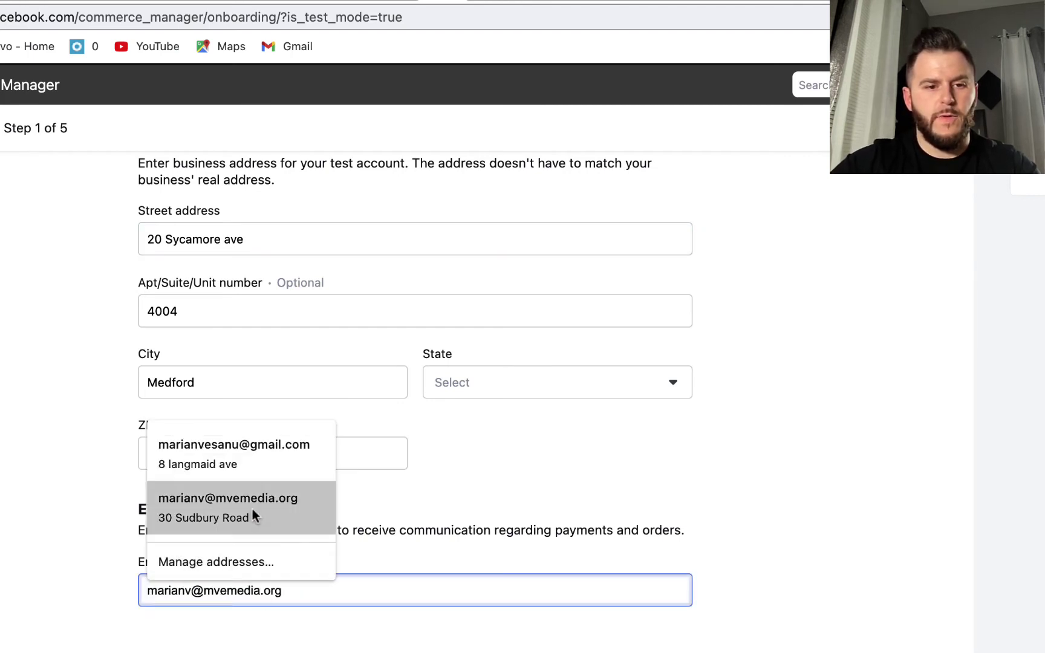
{"action": "left_click", "coordinate": [253, 515]}
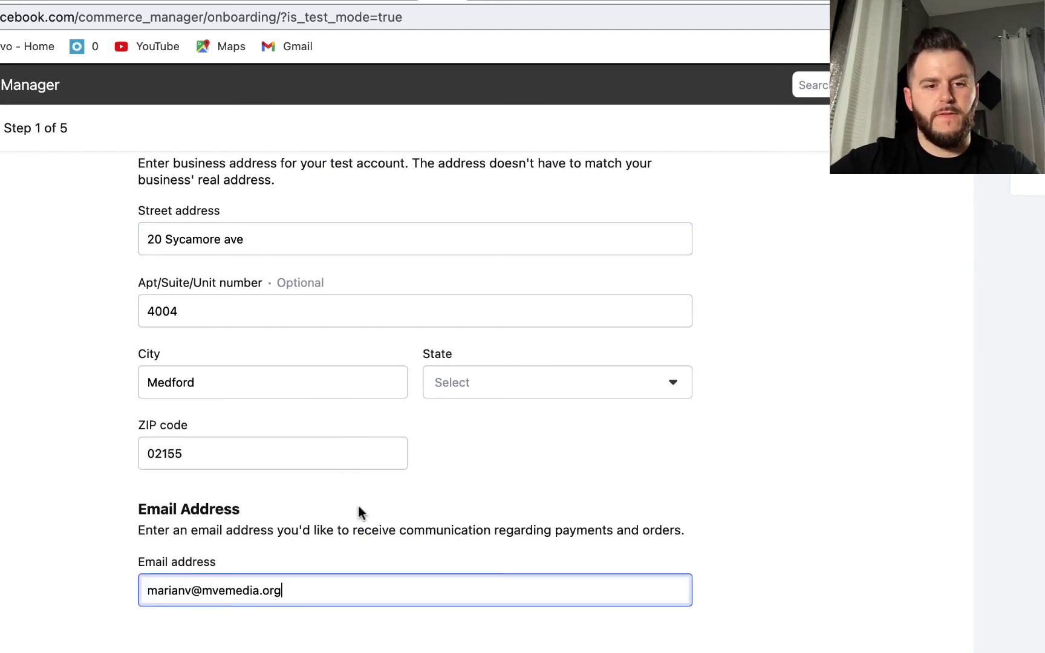
{"action": "left_click", "coordinate": [1015, 478]}
Set the state to Massachusetts and submit the payout address details
{"action": "scroll", "coordinate": [1016, 476], "scroll_direction": "down", "scroll_amount": 3}
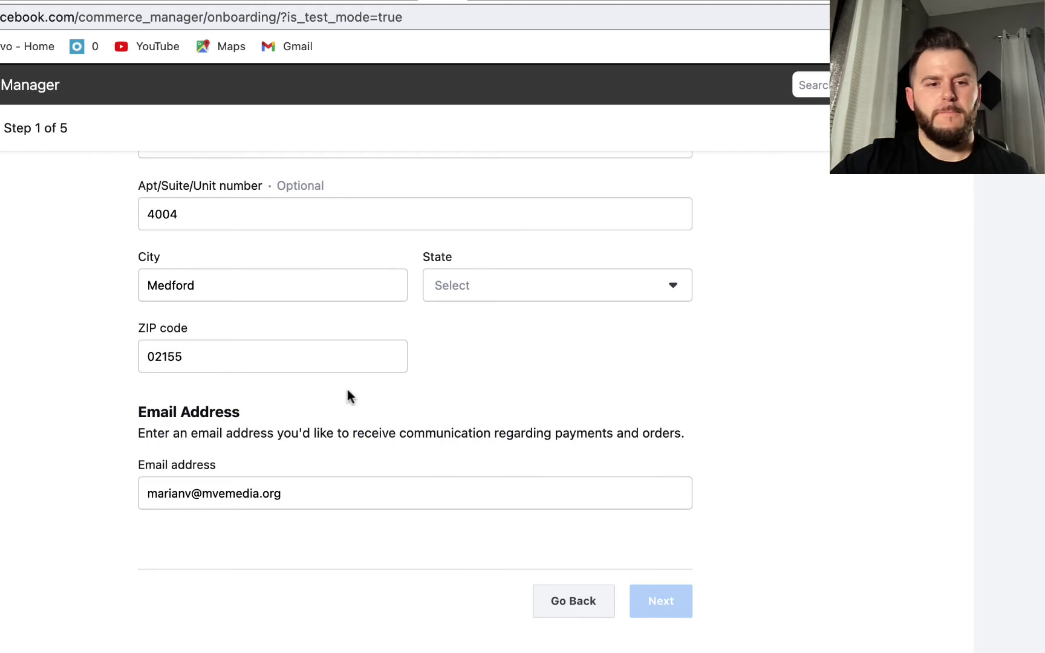
{"action": "left_click", "coordinate": [572, 297]}
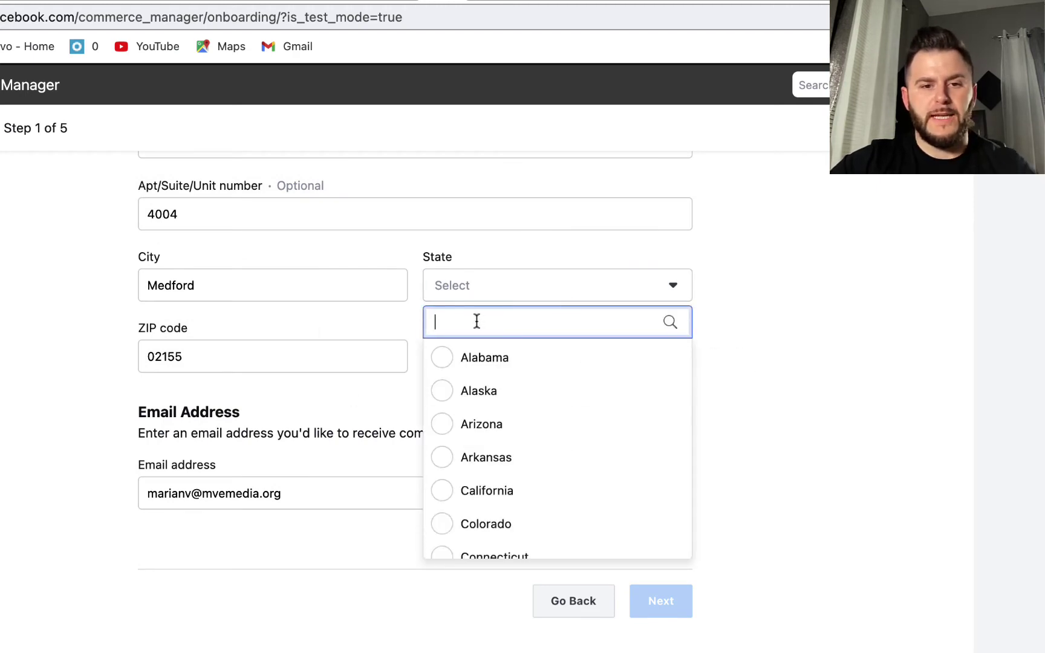
{"action": "type", "text": "mass"}
{"action": "left_click", "coordinate": [495, 361]}
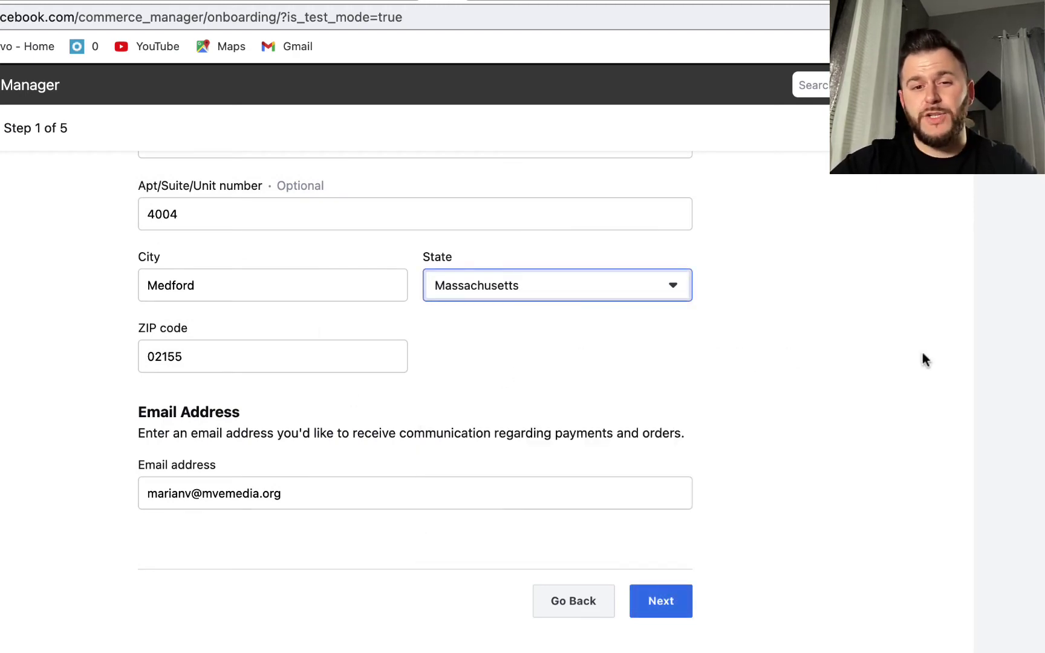
{"action": "left_click", "coordinate": [945, 360]}
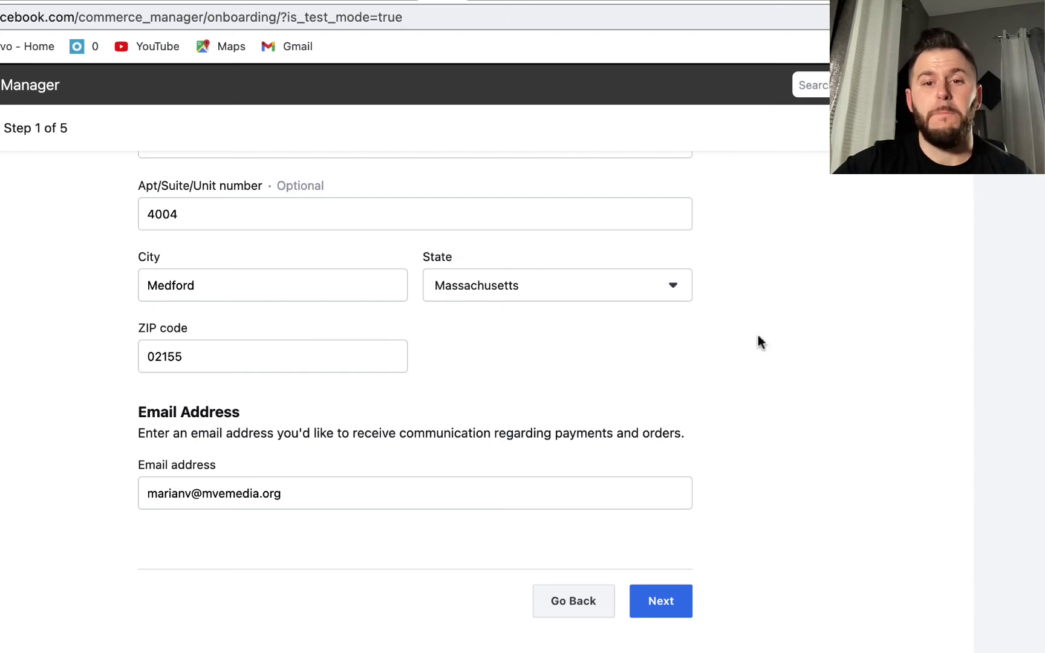
{"action": "scroll", "coordinate": [758, 339], "scroll_direction": "up", "scroll_amount": 8}
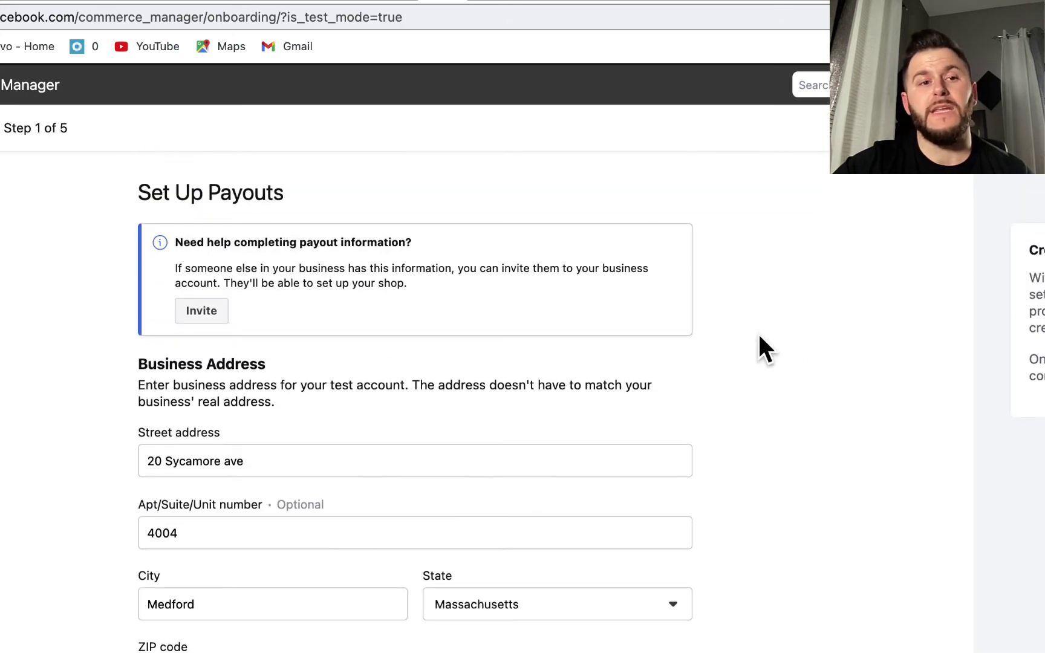
{"action": "scroll", "coordinate": [760, 336], "scroll_direction": "down", "scroll_amount": 10}
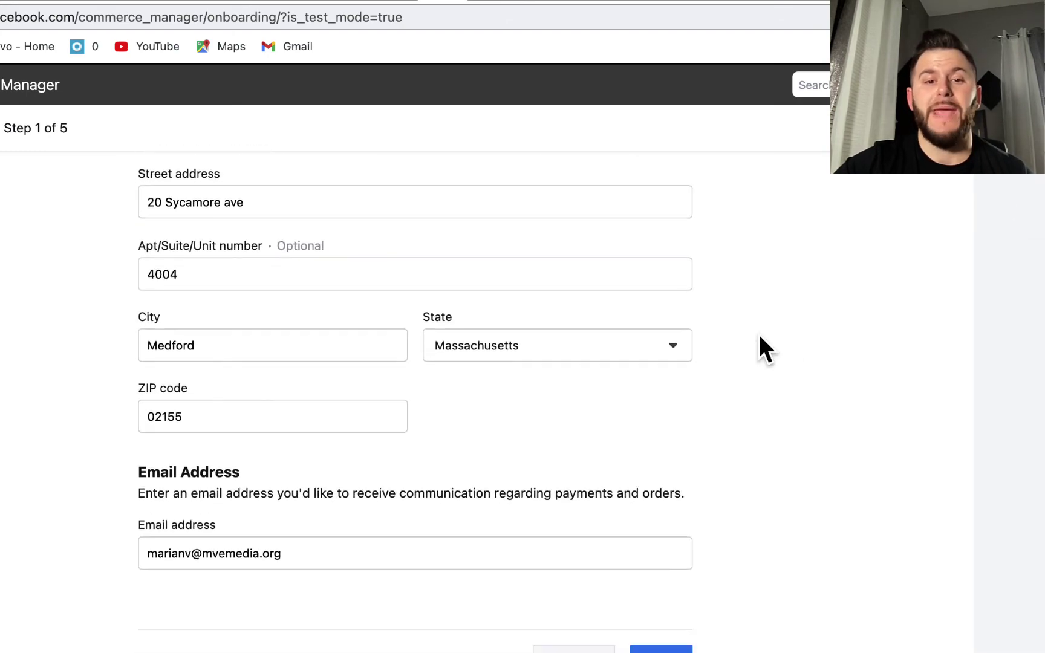
{"action": "left_click", "coordinate": [661, 599]}
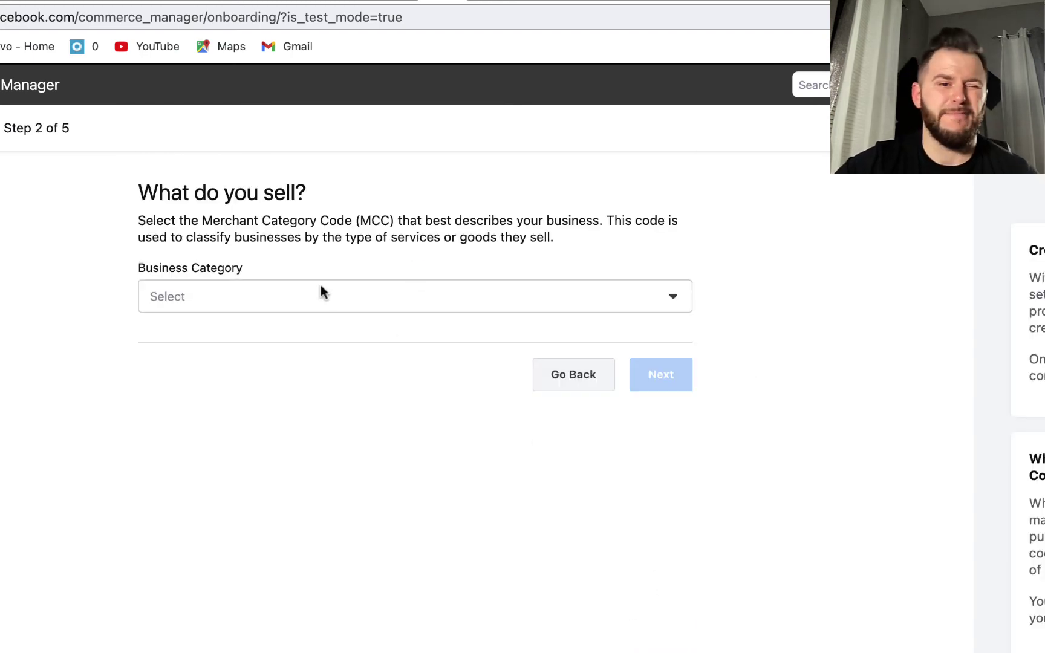
Choose Management, Consulting, and Public Relations Services as category, then accept the Massachusetts tax details
{"action": "left_click", "coordinate": [319, 298]}
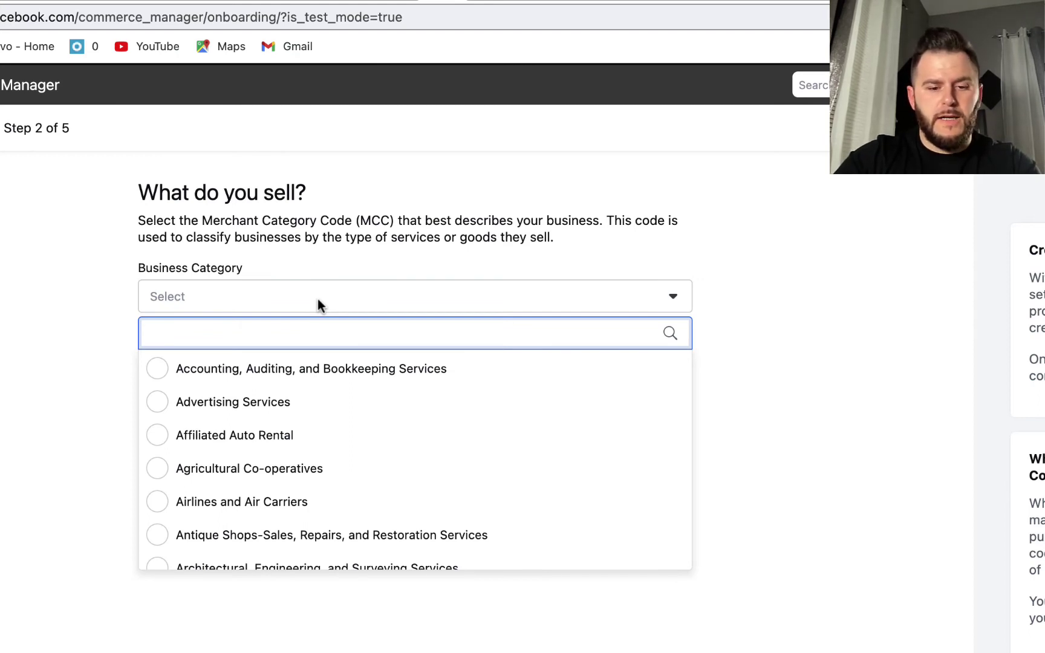
{"action": "type", "text": "cons"}
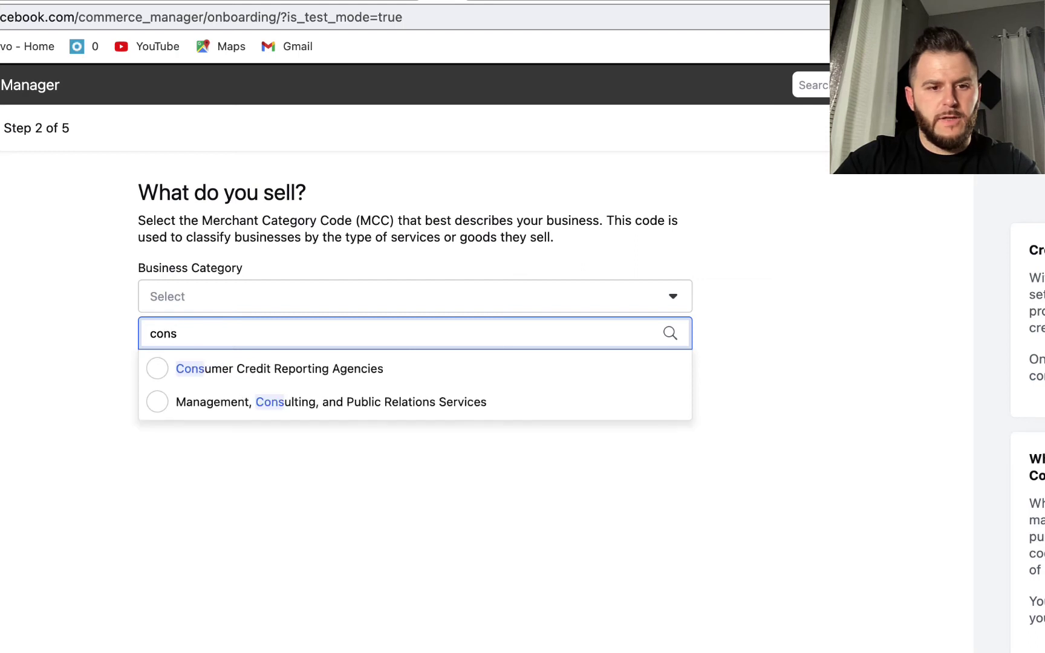
{"action": "left_click", "coordinate": [331, 403]}
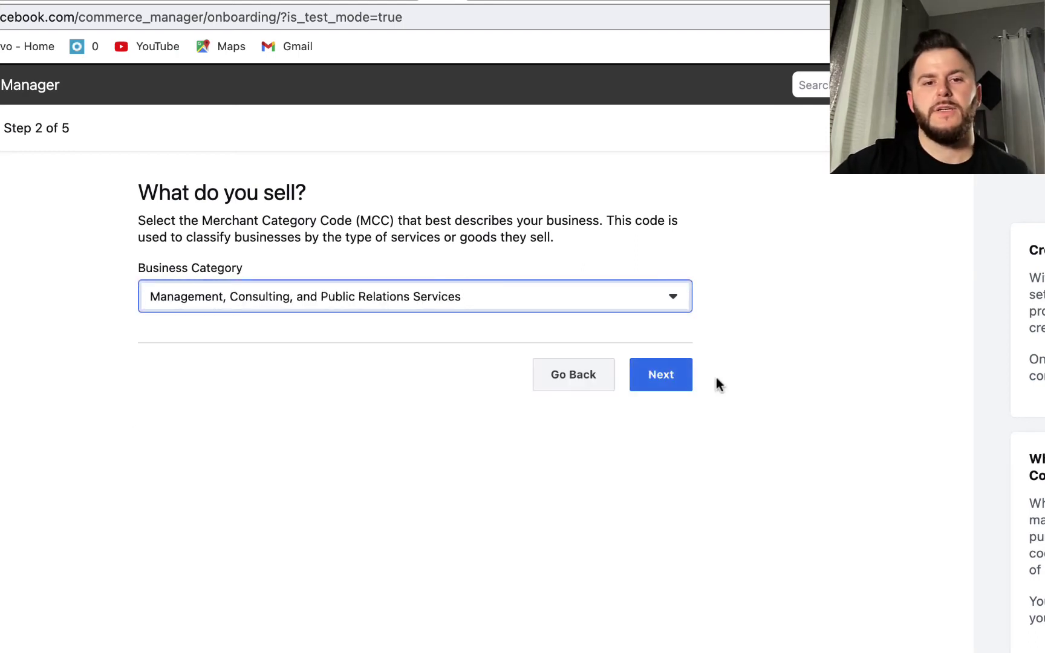
{"action": "left_click", "coordinate": [669, 374]}
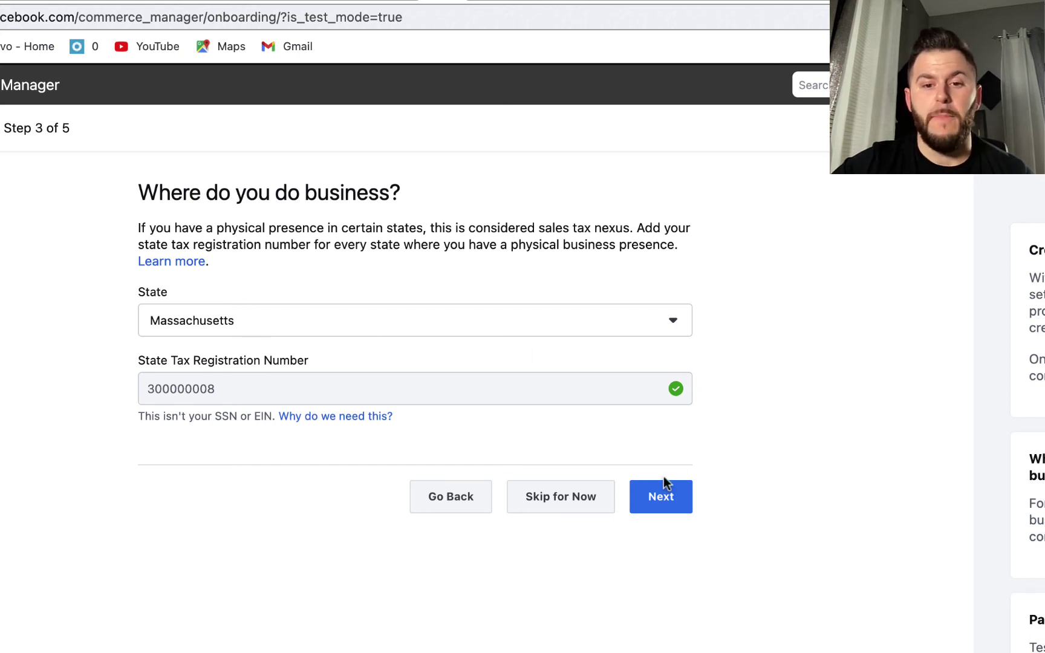
{"action": "left_click", "coordinate": [662, 496]}
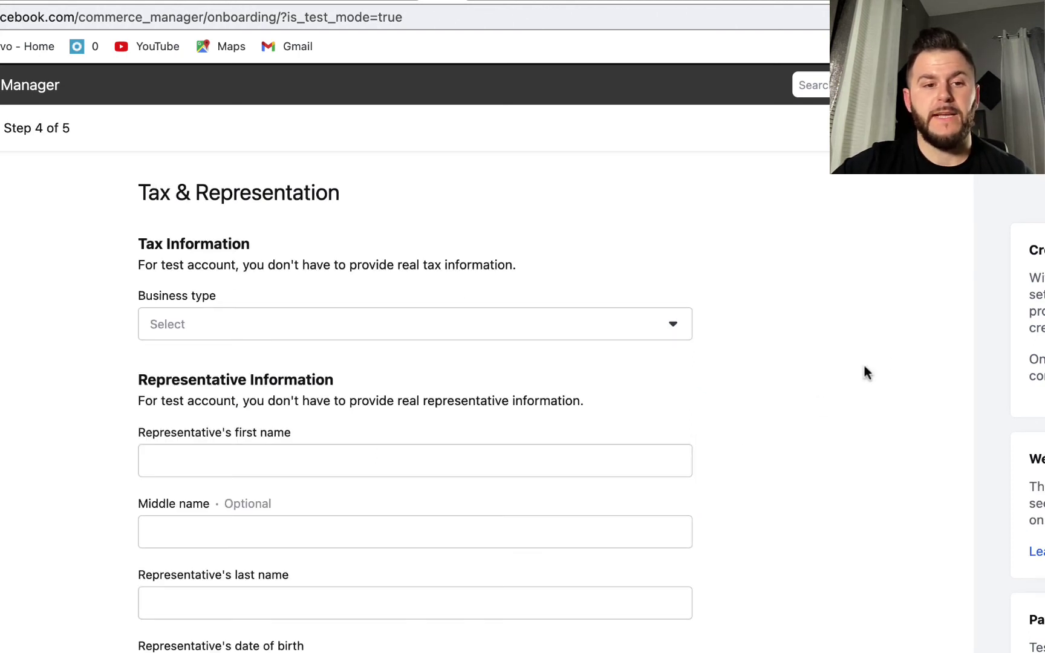
Set the business type to Corporation and enter the business name
{"action": "left_click", "coordinate": [542, 323]}
{"action": "left_click", "coordinate": [270, 364]}
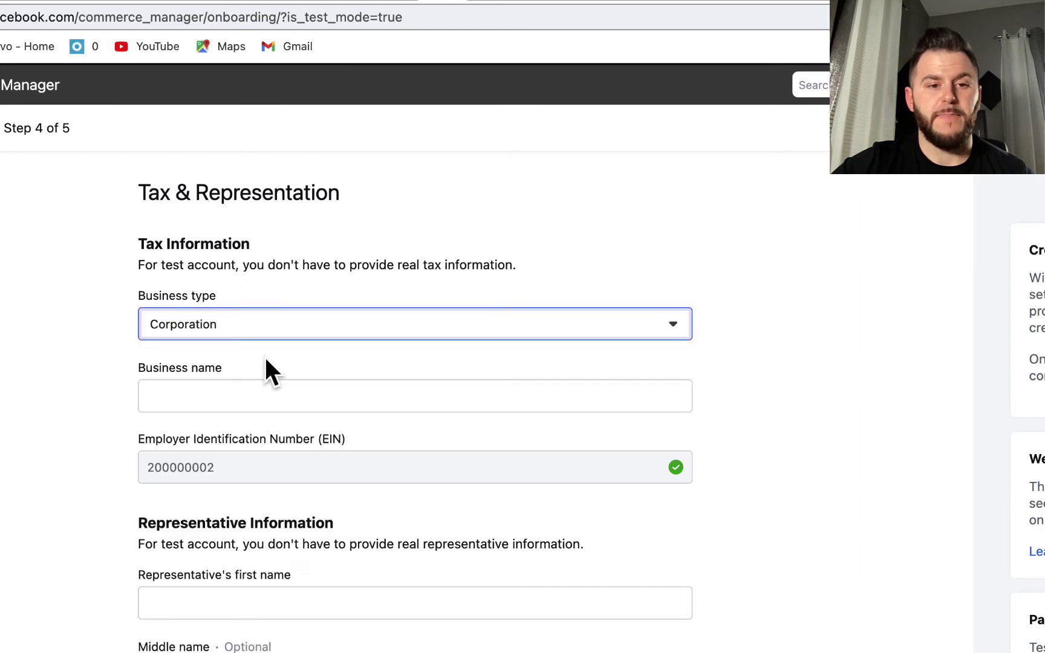
{"action": "left_click", "coordinate": [786, 311]}
{"action": "scroll", "coordinate": [786, 311], "scroll_direction": "down", "scroll_amount": 5}
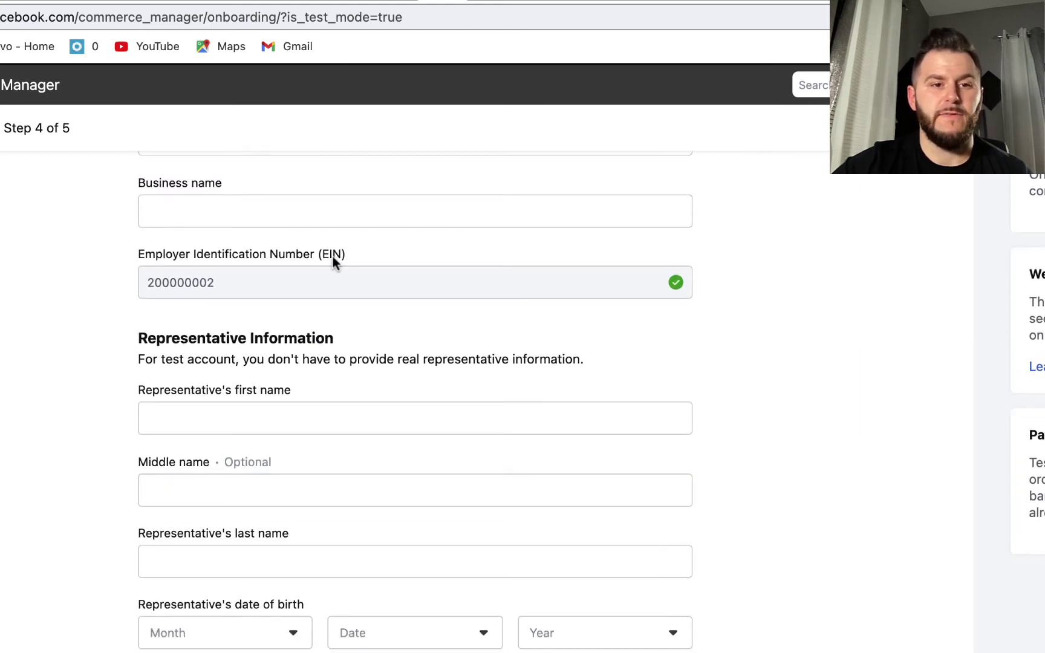
{"action": "left_click", "coordinate": [284, 208]}
{"action": "type", "text": "Market"}
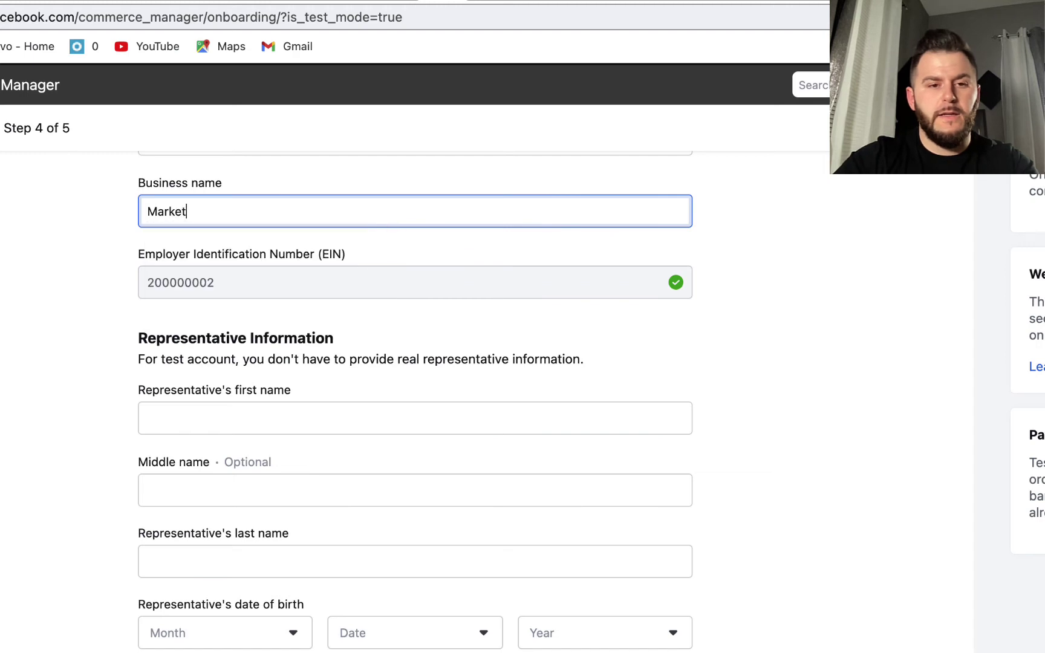
{"action": "type", "text": "ing Funnels"}
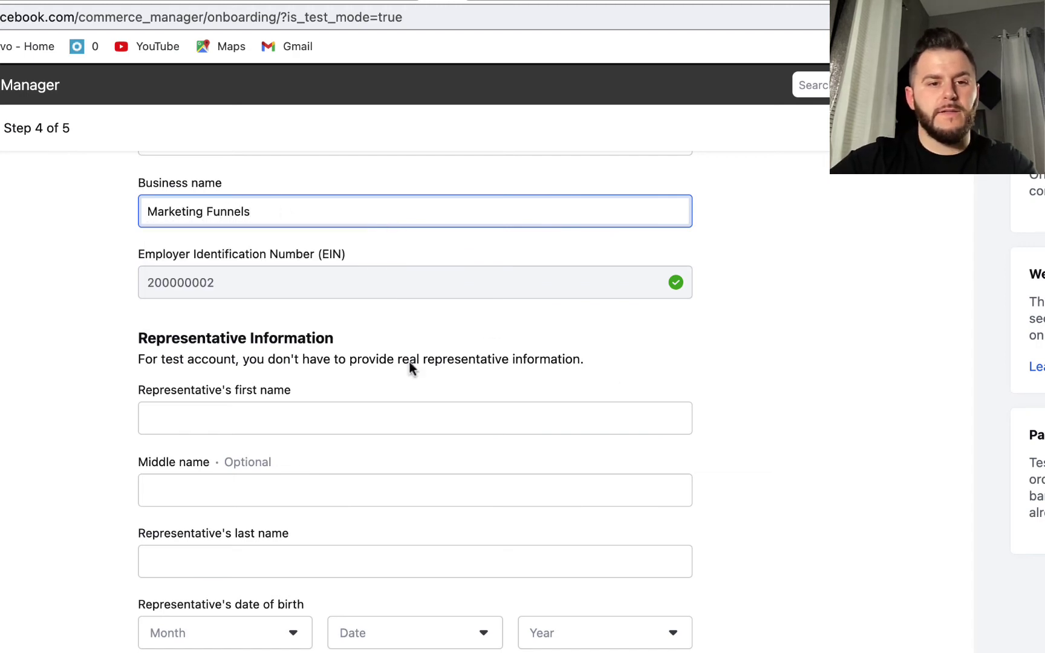
Enter the representative's first and last name
{"action": "left_click", "coordinate": [334, 409]}
{"action": "left_click", "coordinate": [917, 406]}
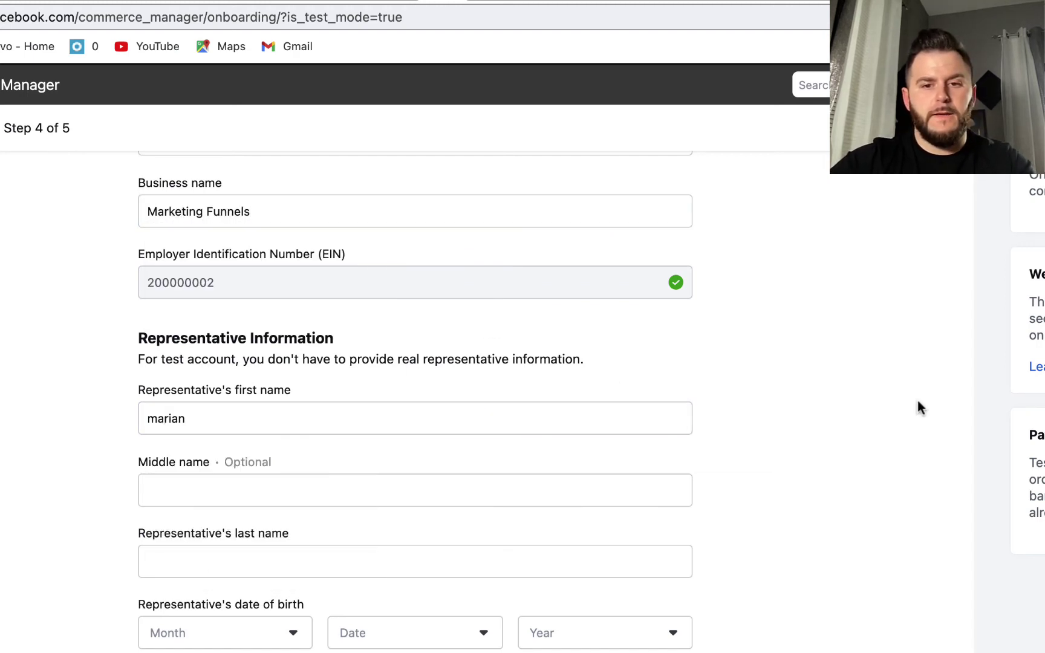
{"action": "scroll", "coordinate": [917, 411], "scroll_direction": "down", "scroll_amount": 3}
{"action": "left_click", "coordinate": [401, 423]}
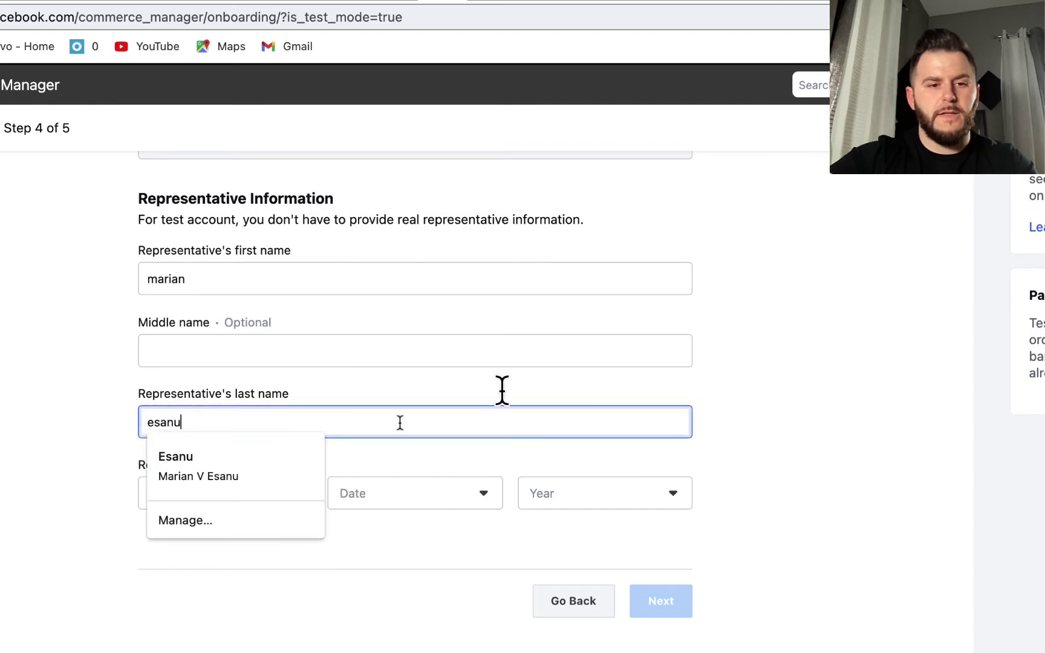
{"action": "left_click", "coordinate": [196, 502]}
{"action": "left_click", "coordinate": [187, 439]}
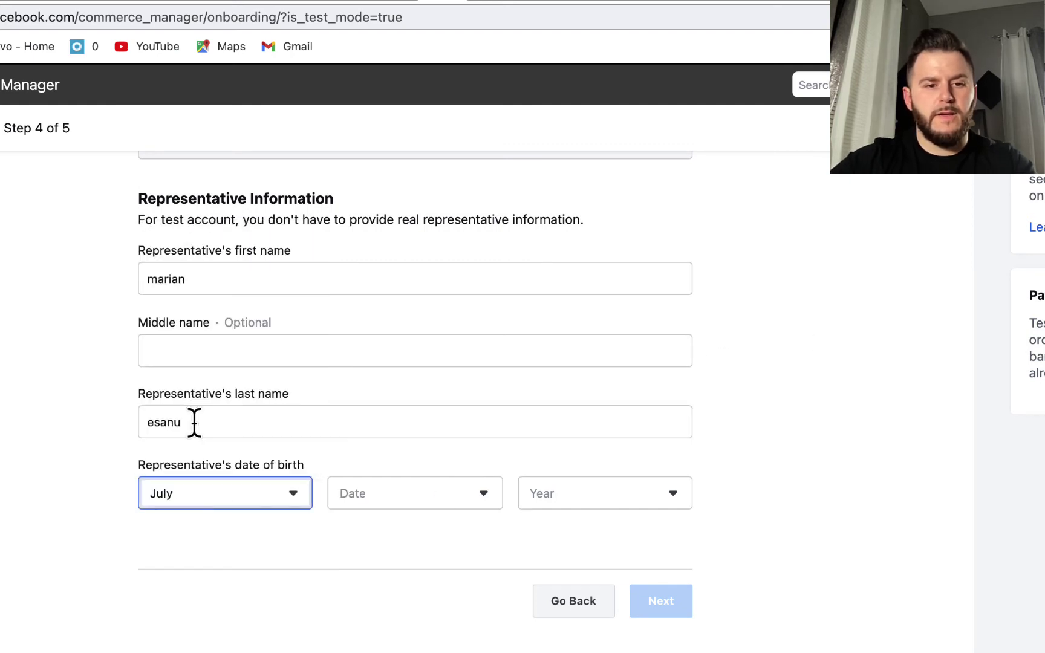
{"action": "left_click", "coordinate": [431, 495]}
{"action": "left_click", "coordinate": [396, 375]}
{"action": "left_click", "coordinate": [569, 490]}
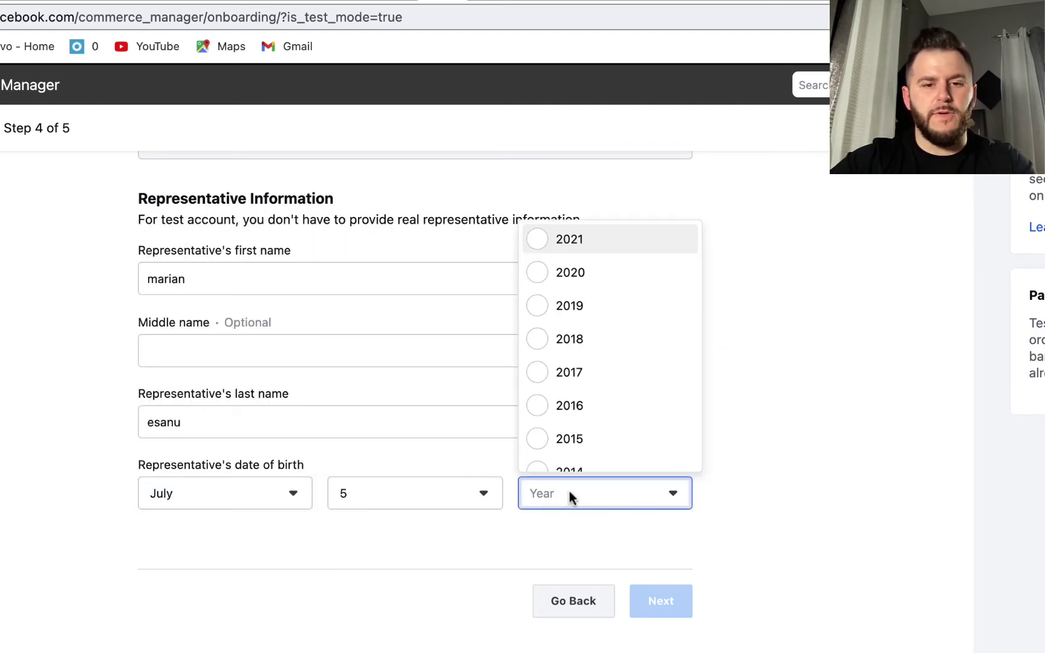
{"action": "key", "text": "Down"}
{"action": "key", "text": "Down"}
{"action": "key", "text": "Down"}
{"action": "key", "text": "Down"}
{"action": "key", "text": "Down"}
{"action": "key", "text": "Down"}
{"action": "key", "text": "Down"}
{"action": "key", "text": "Down"}
{"action": "key", "text": "Down"}
{"action": "key", "text": "Down"}
{"action": "key", "text": "Down"}
{"action": "key", "text": "Down"}
{"action": "key", "text": "Down"}
{"action": "key", "text": "Down"}
{"action": "key", "text": "Down"}
{"action": "key", "text": "Down"}
{"action": "key", "text": "Down"}
{"action": "key", "text": "Down"}
{"action": "key", "text": "Down"}
{"action": "key", "text": "Down"}
{"action": "key", "text": "Down"}
{"action": "key", "text": "Down"}
{"action": "key", "text": "Down"}
{"action": "key", "text": "Down"}
{"action": "key", "text": "Down"}
{"action": "key", "text": "Down"}
{"action": "key", "text": "Down"}
{"action": "key", "text": "Down"}
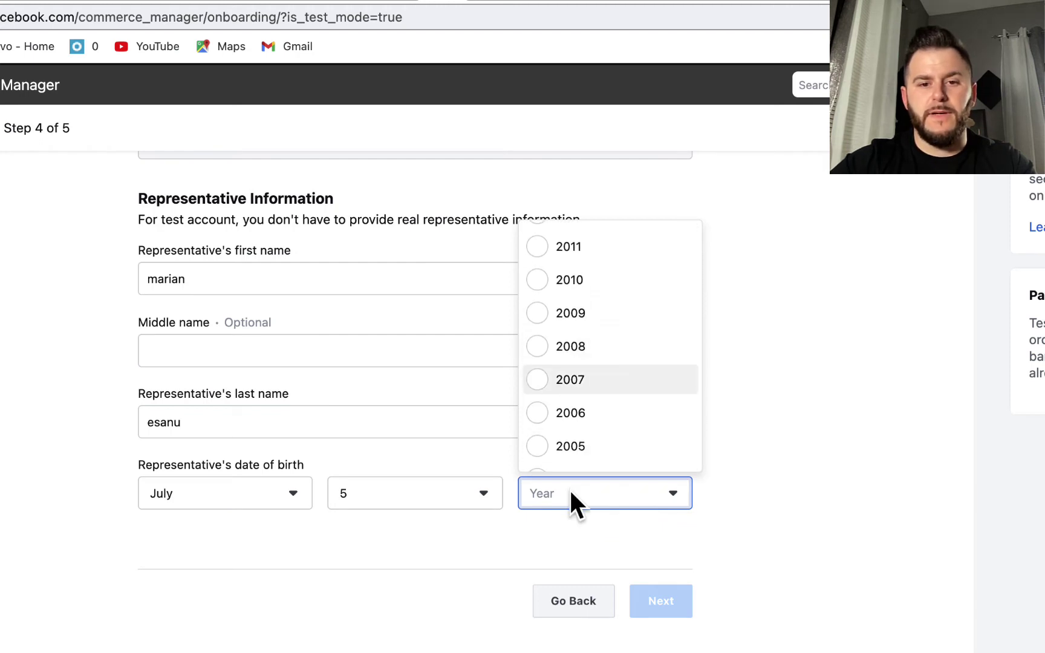
{"action": "key", "text": "Down"}
{"action": "key", "text": "Down"}
{"action": "key", "text": "Down"}
{"action": "key", "text": "Down"}
{"action": "key", "text": "Down"}
{"action": "key", "text": "Down"}
{"action": "key", "text": "Down"}
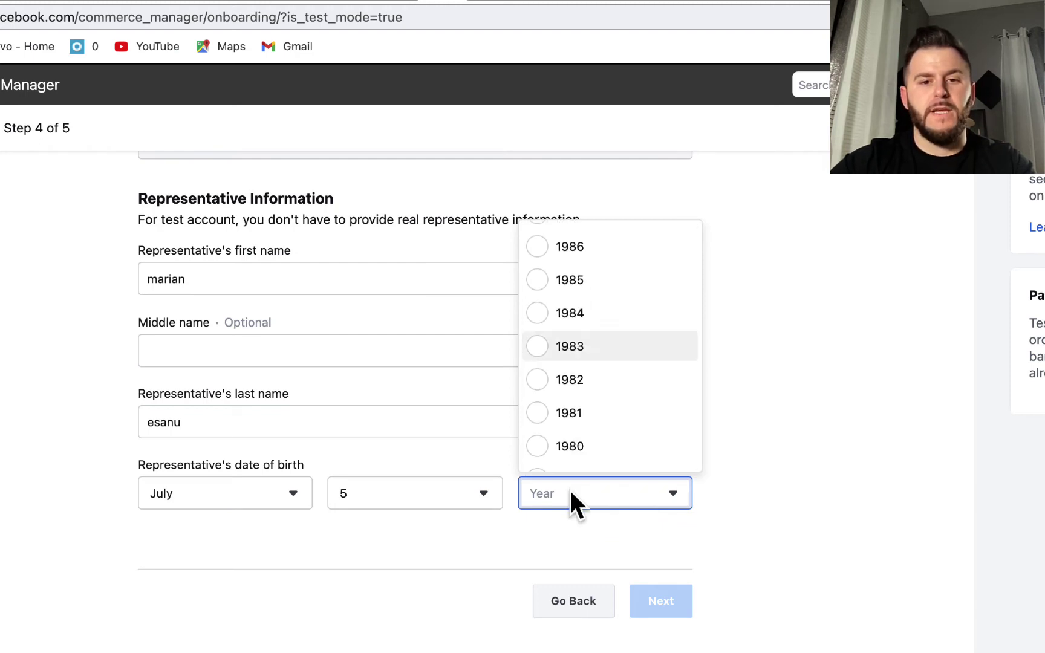
{"action": "key", "text": "Up"}
{"action": "key", "text": "Up"}
{"action": "key", "text": "Up"}
{"action": "key", "text": "Up"}
{"action": "key", "text": "Up"}
{"action": "key", "text": "Up"}
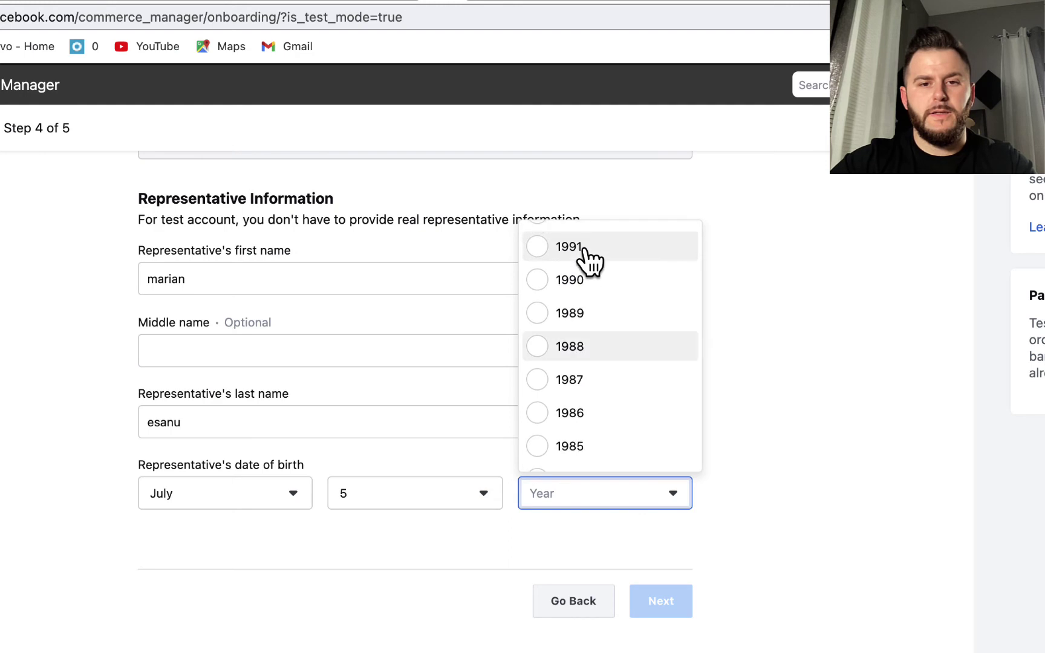
{"action": "key", "text": "Down"}
{"action": "left_click", "coordinate": [591, 379]}
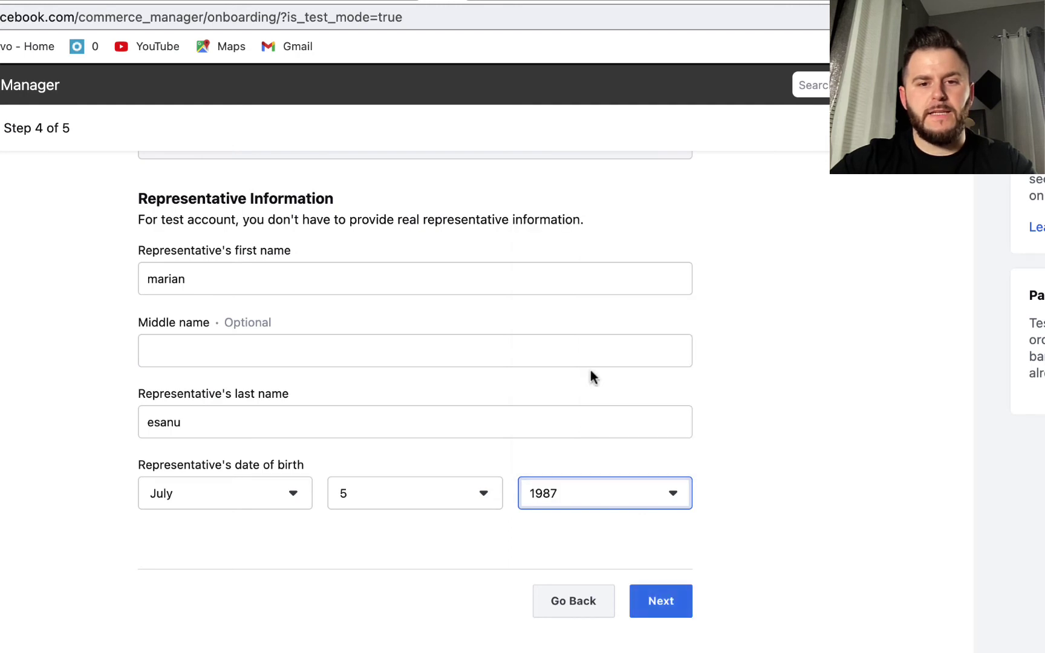
{"action": "left_click", "coordinate": [661, 601]}
{"action": "scroll", "coordinate": [887, 443], "scroll_direction": "down", "scroll_amount": 5}
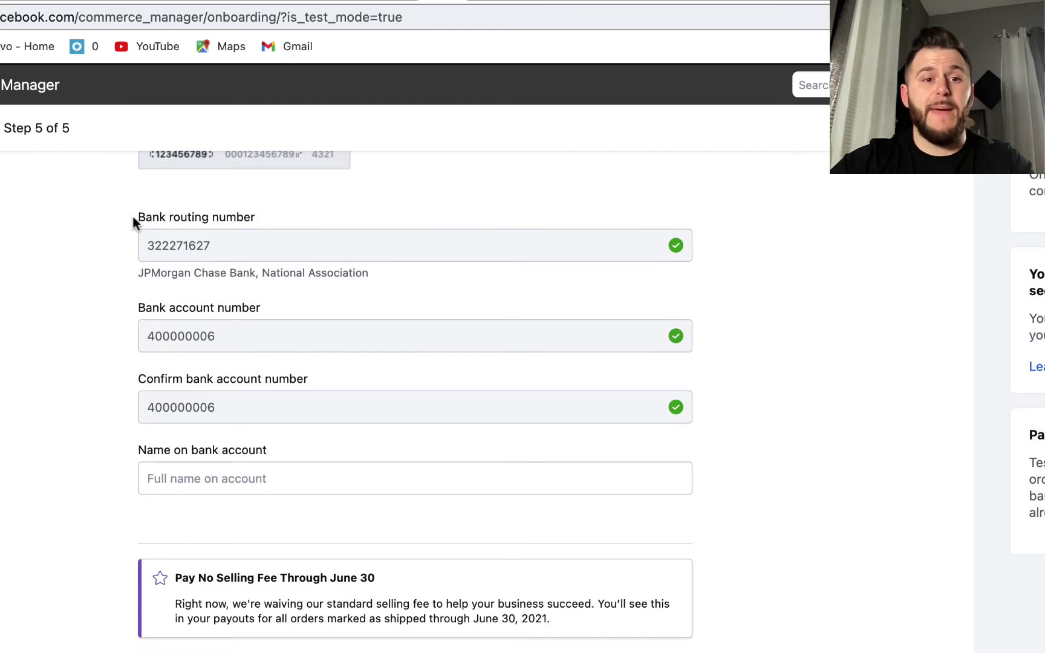
Enter the name on the bank account, correcting a typo
{"action": "left_click_drag", "start_coordinate": [134, 218], "coordinate": [212, 219]}
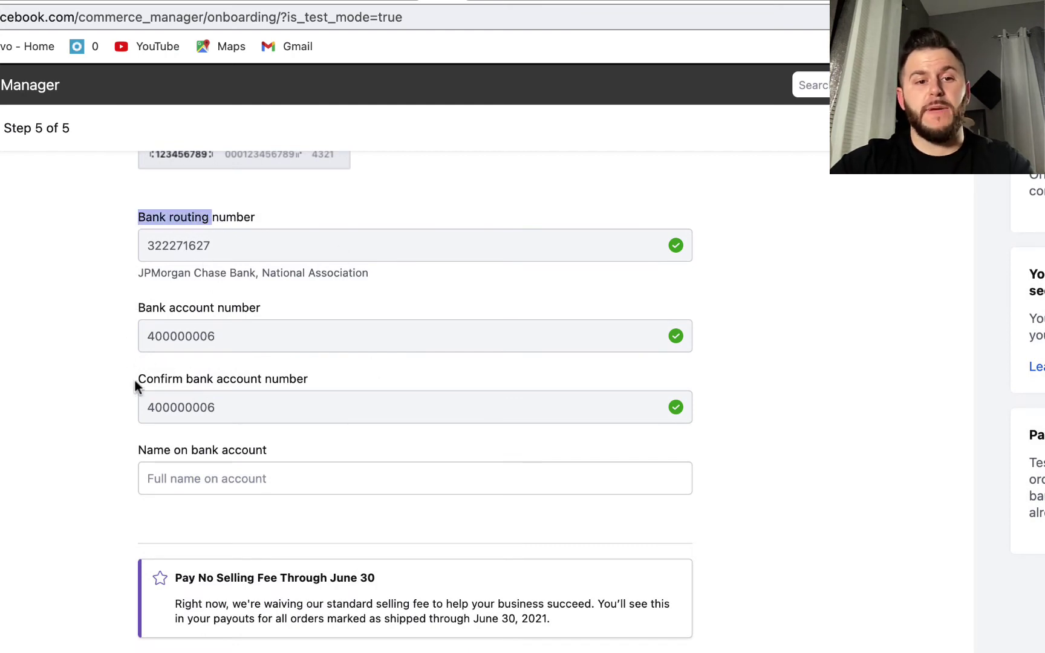
{"action": "left_click_drag", "start_coordinate": [133, 378], "coordinate": [327, 378]}
{"action": "scroll", "coordinate": [328, 378], "scroll_direction": "down", "scroll_amount": 3}
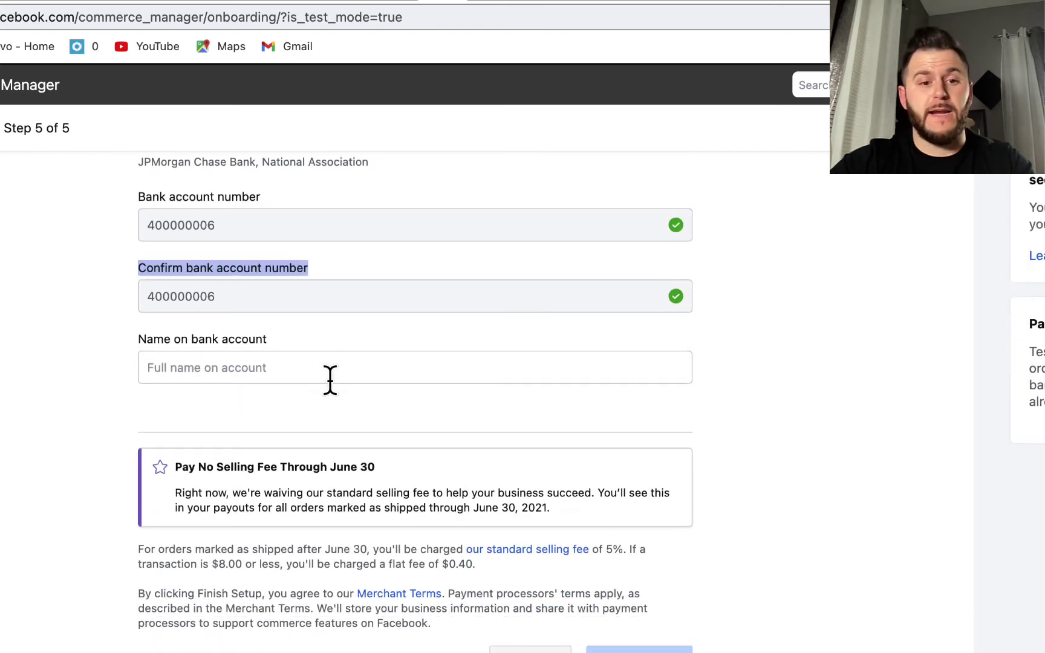
{"action": "left_click", "coordinate": [236, 367]}
{"action": "type", "text": "Bank of"}
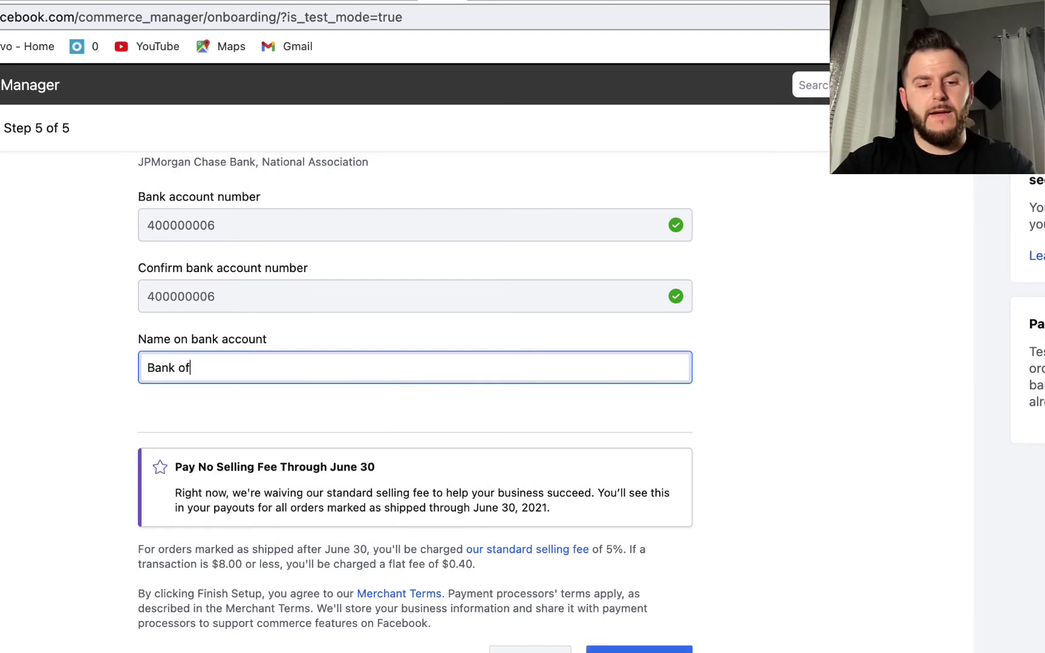
{"action": "type", "text": " maeri"}
{"action": "key", "text": "BackSpace"}
{"action": "key", "text": "BackSpace"}
{"action": "type", "text": "american"}
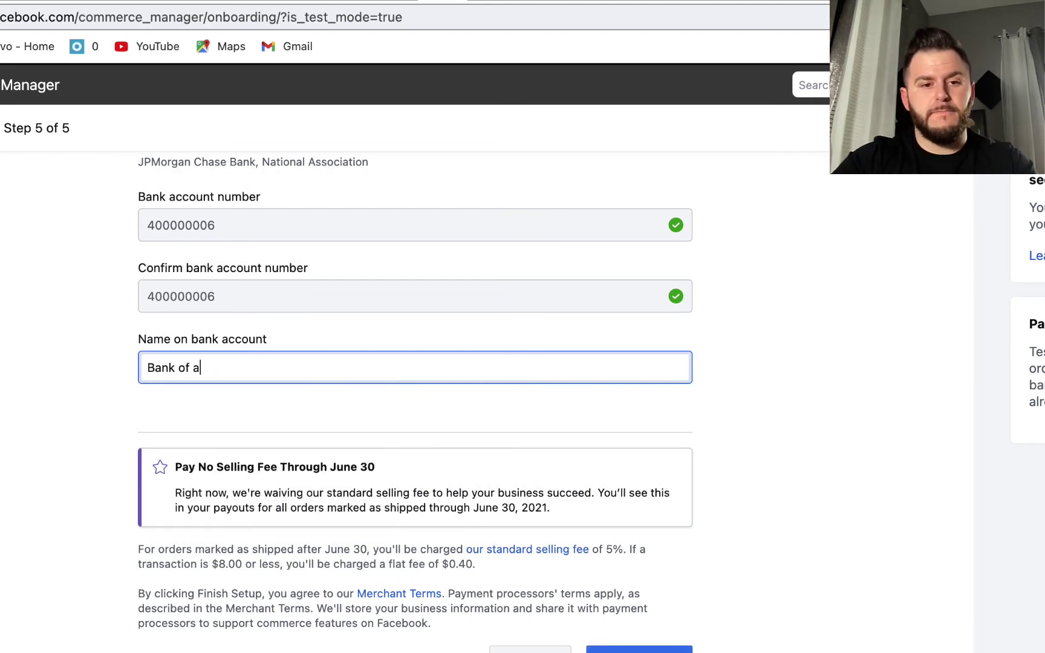
{"action": "left_click", "coordinate": [793, 351]}
Finish the shop setup and go to Commerce Manager
{"action": "scroll", "coordinate": [793, 351], "scroll_direction": "up", "scroll_amount": 2}
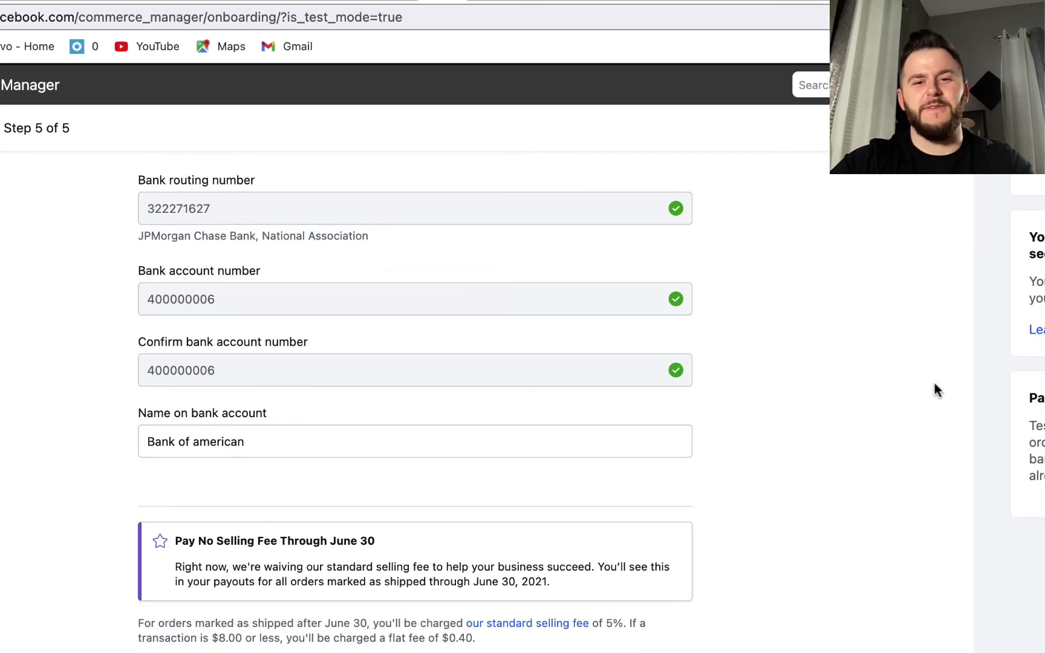
{"action": "scroll", "coordinate": [901, 366], "scroll_direction": "down", "scroll_amount": 3}
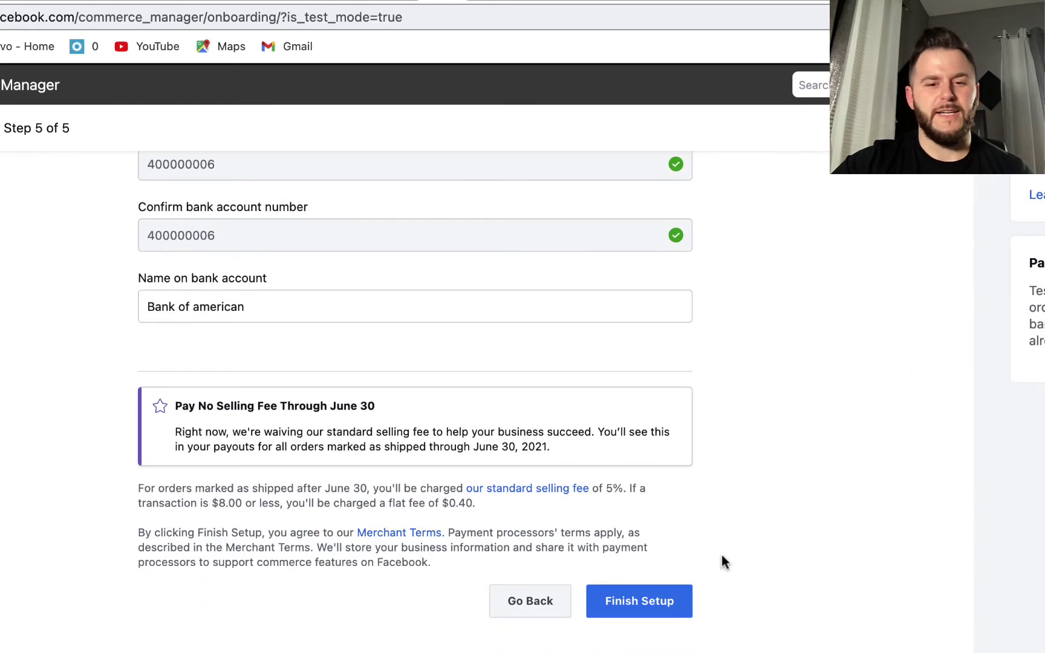
{"action": "left_click", "coordinate": [634, 605]}
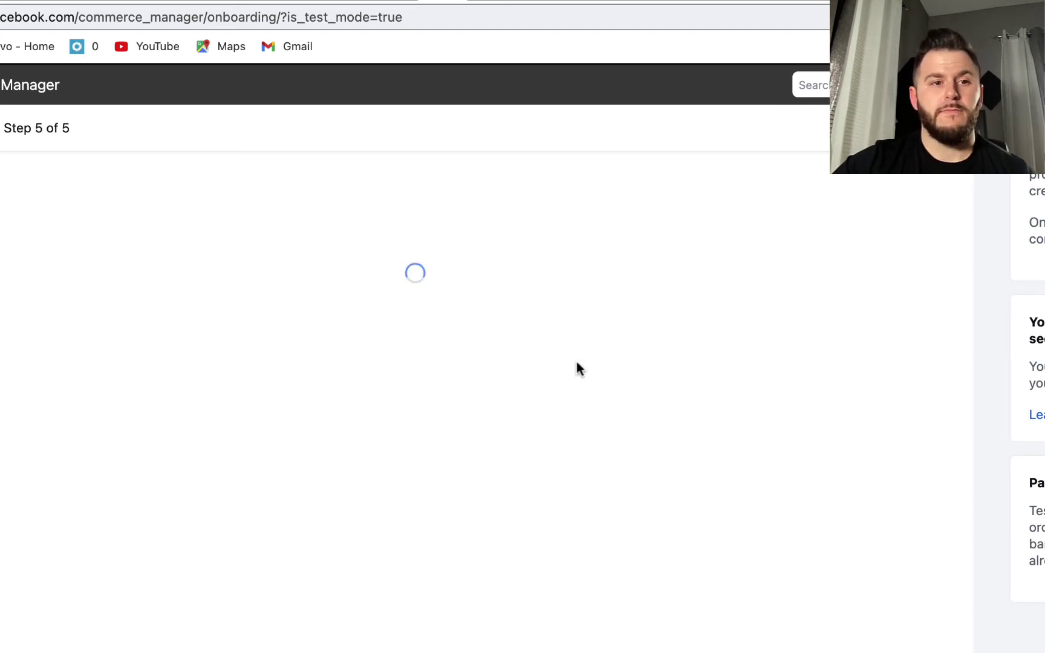
{"action": "left_click", "coordinate": [270, 351]}
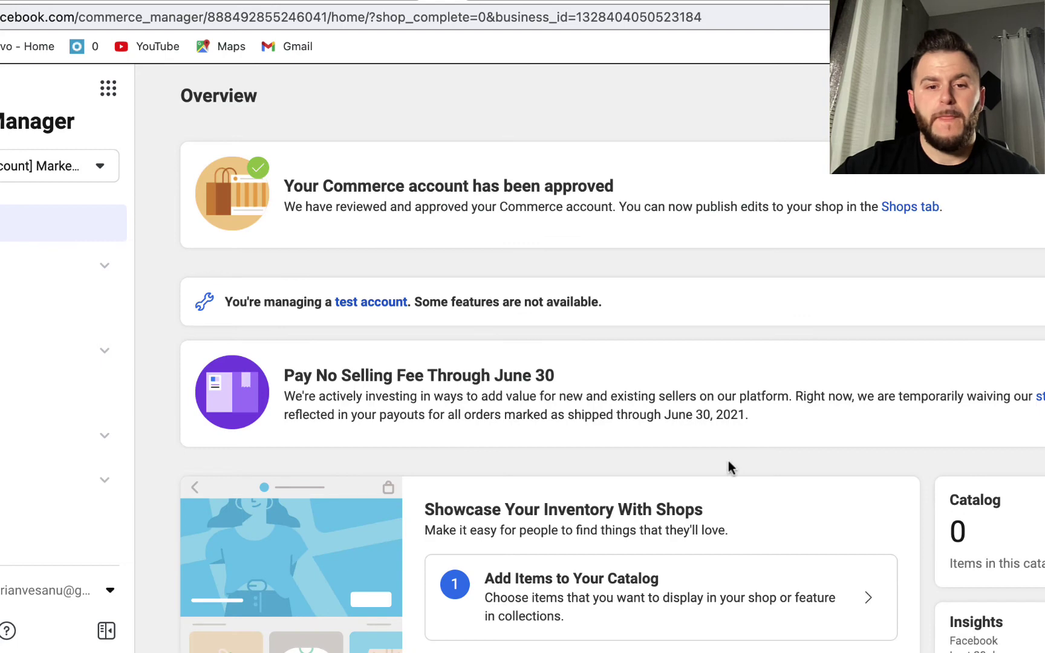
Review the approved account's Overview and select the Add Items to Your Catalog card
{"action": "scroll", "coordinate": [728, 460], "scroll_direction": "down", "scroll_amount": 5}
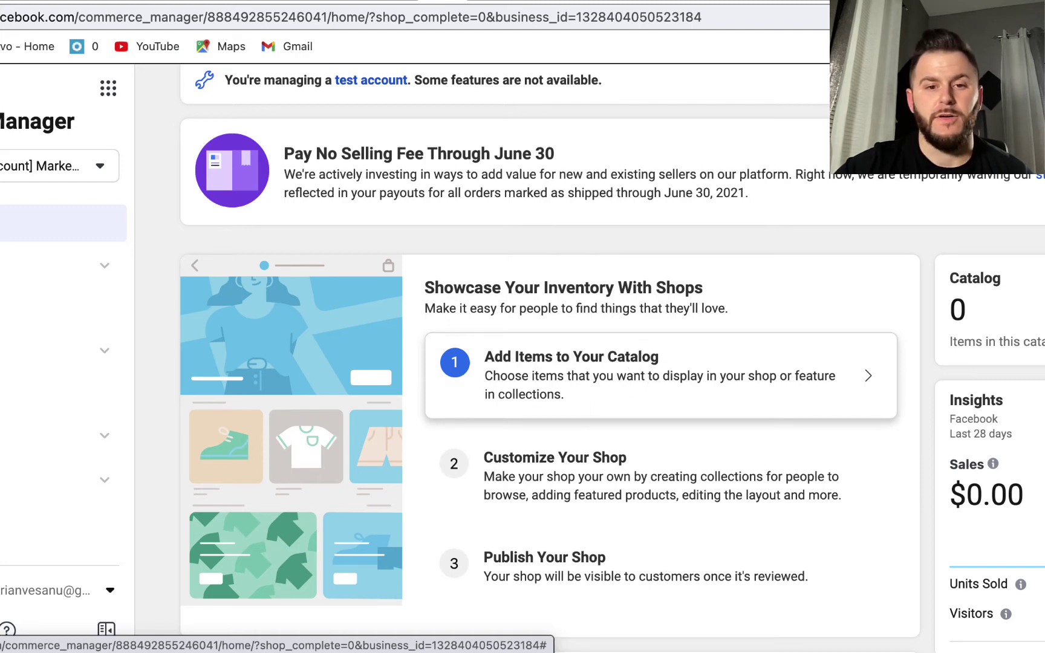
{"action": "left_click", "coordinate": [542, 363]}
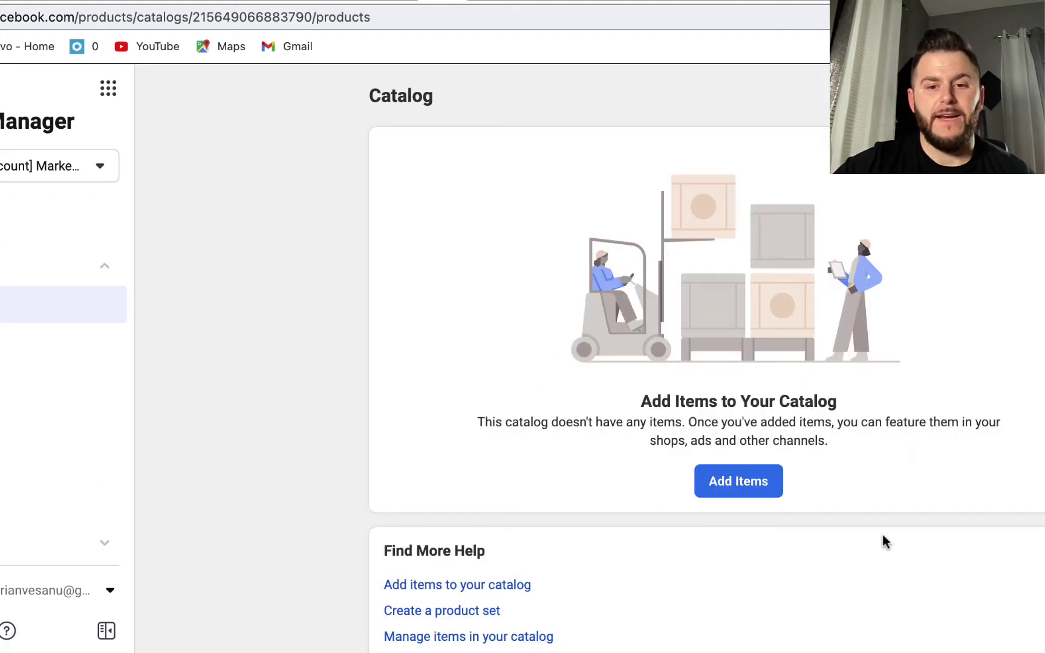
Choose Add Items, select Add Manually, and continue to the manual item form
{"action": "left_click", "coordinate": [702, 484]}
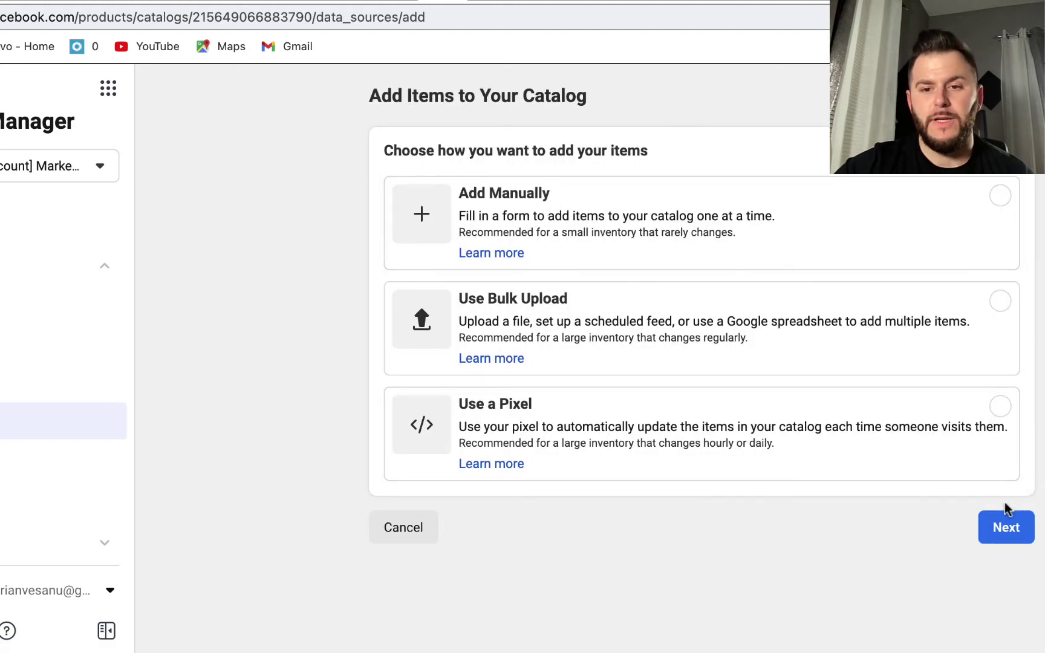
{"action": "left_click", "coordinate": [1007, 527]}
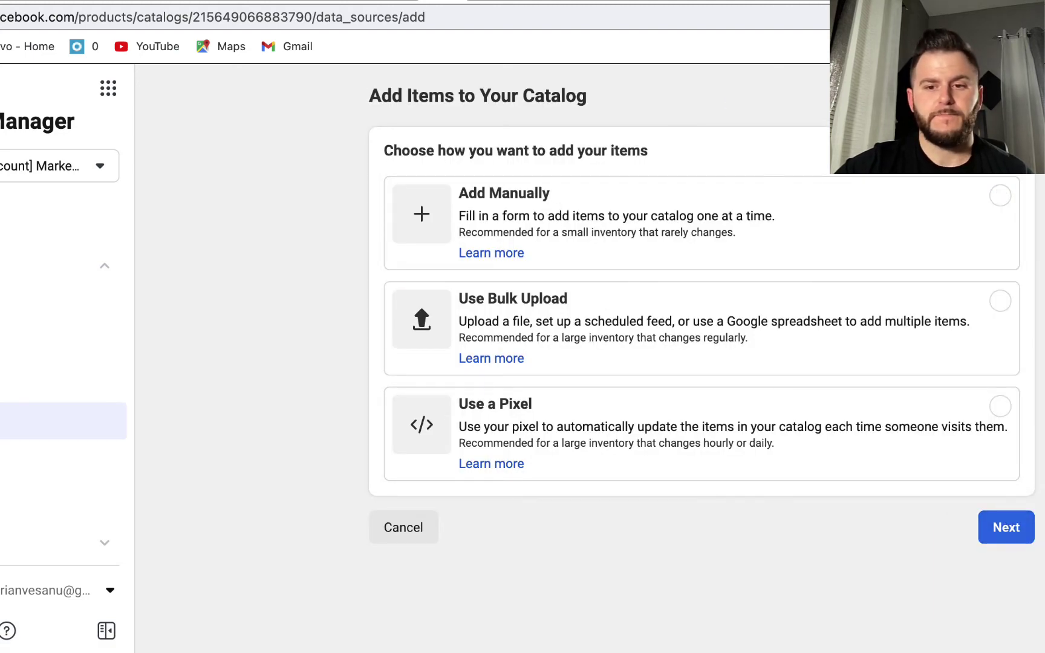
{"action": "left_click", "coordinate": [944, 221]}
{"action": "left_click", "coordinate": [1010, 526]}
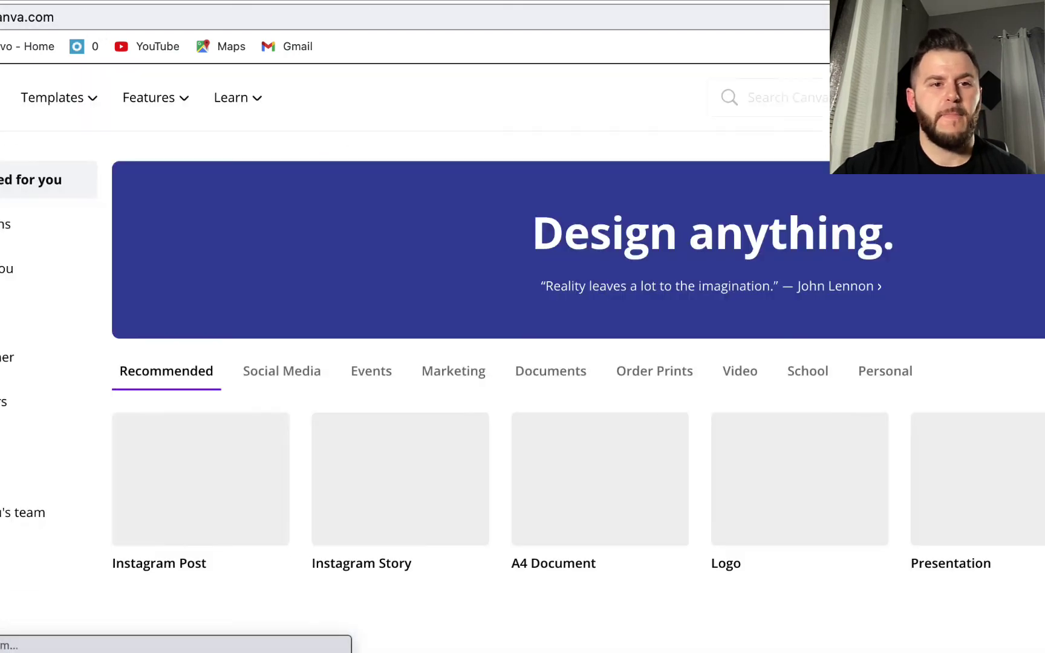
Search Canva for "shop" and browse the suggestions like Facebook Shops Cover
{"action": "left_click", "coordinate": [827, 91]}
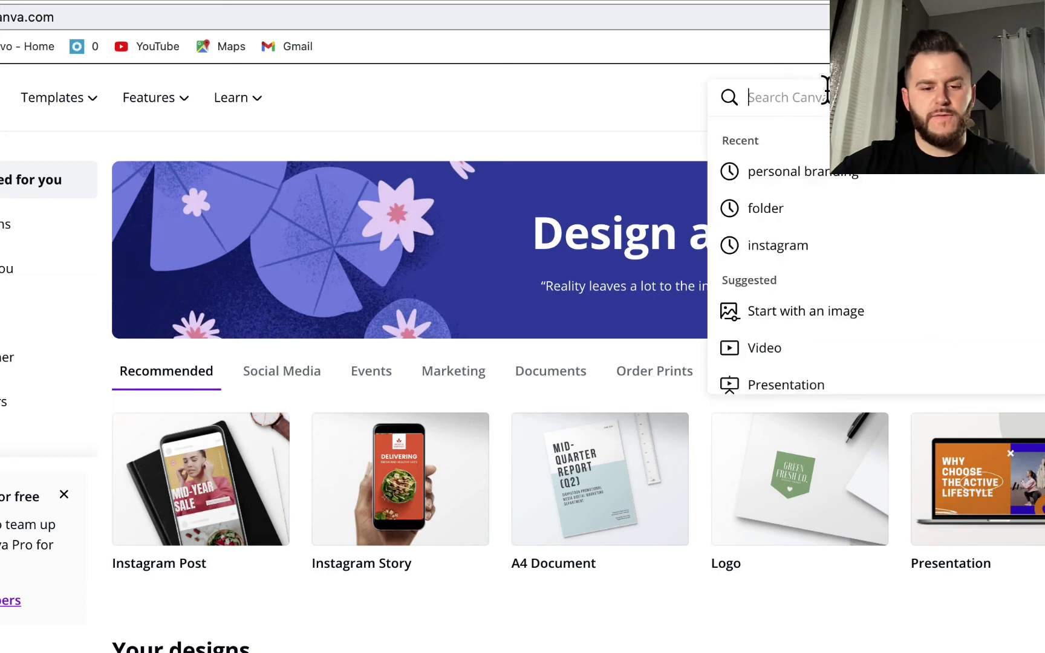
{"action": "type", "text": "shop"}
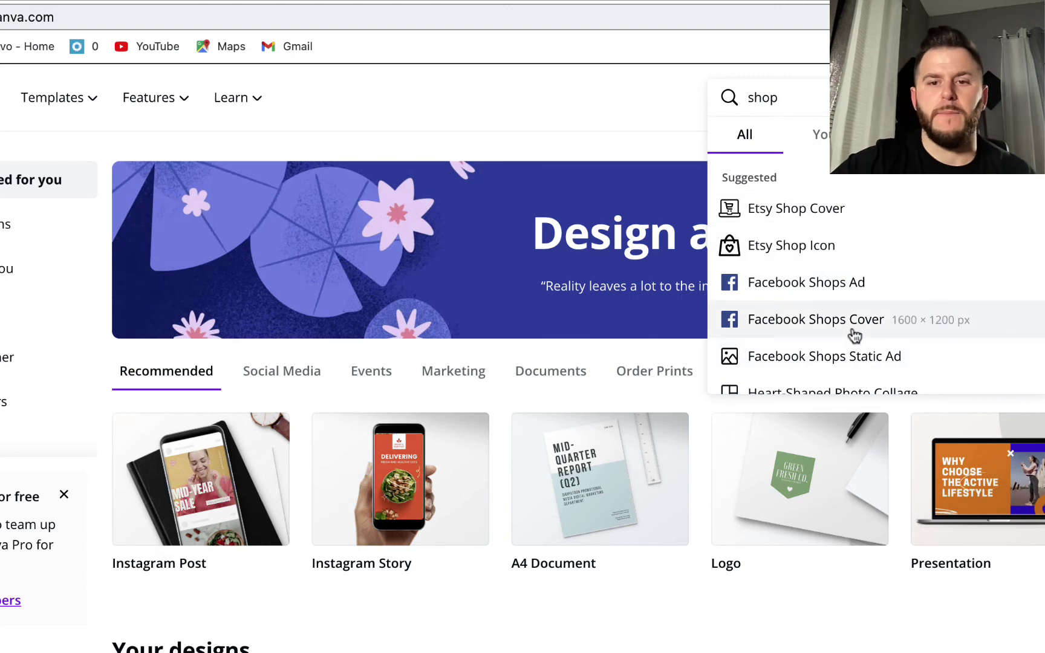
{"action": "key", "text": "Down"}
{"action": "key", "text": "Down"}
{"action": "key", "text": "Down"}
{"action": "key", "text": "Down"}
{"action": "key", "text": "Down"}
{"action": "key", "text": "Down"}
{"action": "key", "text": "Down"}
{"action": "key", "text": "Down"}
{"action": "key", "text": "Down"}
{"action": "key", "text": "Down"}
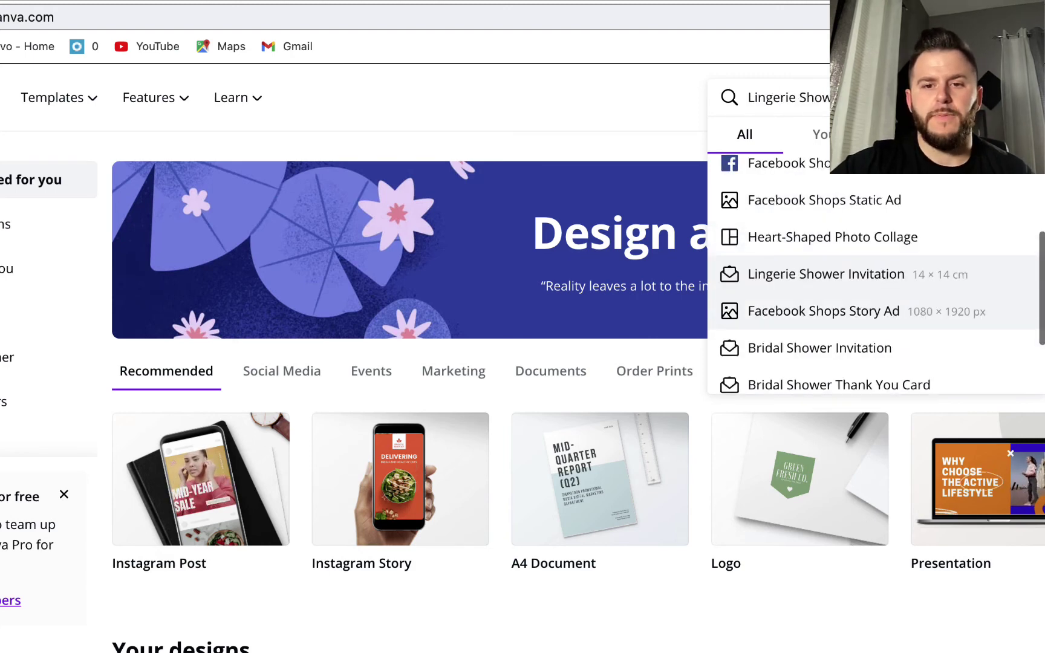
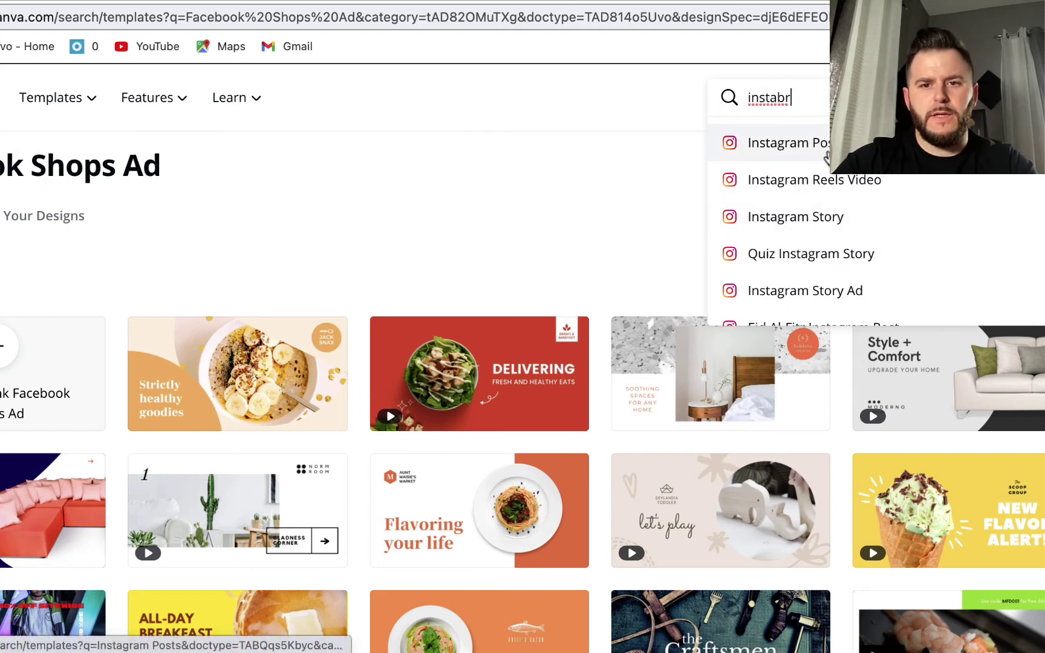
Choose Instagram Post and open the ocean-foam 'the outside world' template in the editor
{"action": "left_click", "coordinate": [827, 158]}
{"action": "scroll", "coordinate": [90, 341], "scroll_direction": "down", "scroll_amount": 1}
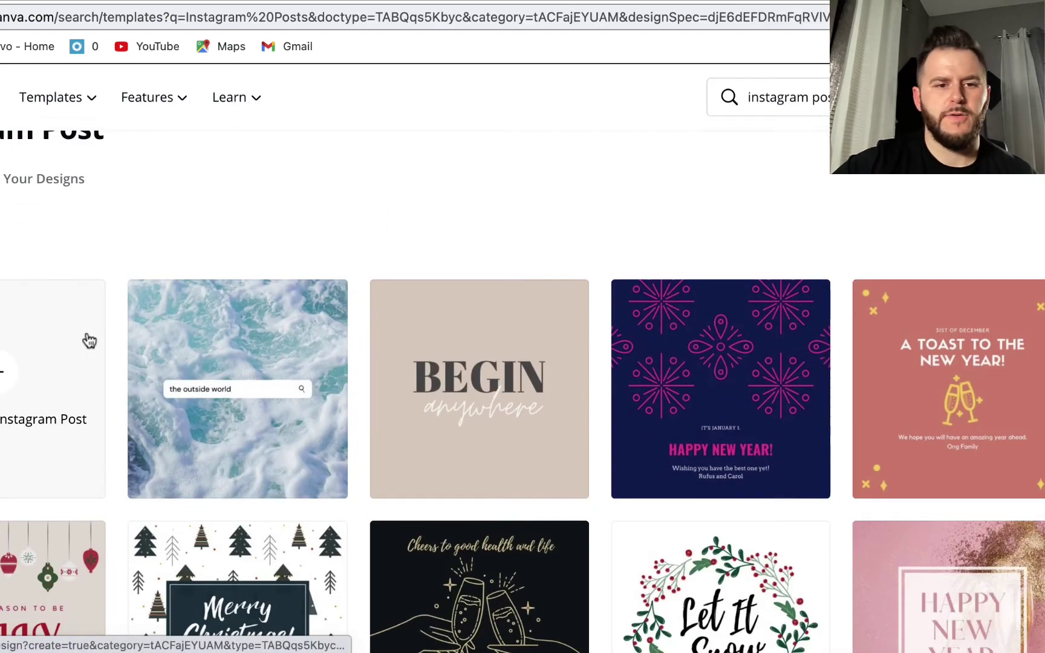
{"action": "scroll", "coordinate": [89, 341], "scroll_direction": "down", "scroll_amount": 10}
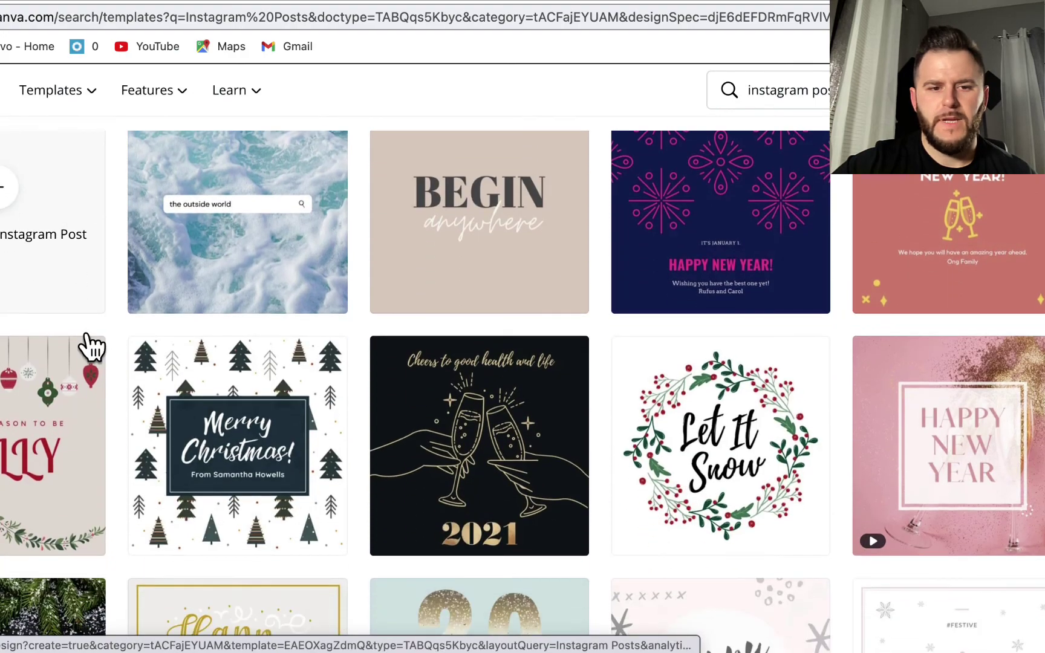
{"action": "scroll", "coordinate": [91, 348], "scroll_direction": "down", "scroll_amount": 2}
{"action": "scroll", "coordinate": [91, 348], "scroll_direction": "up", "scroll_amount": 2}
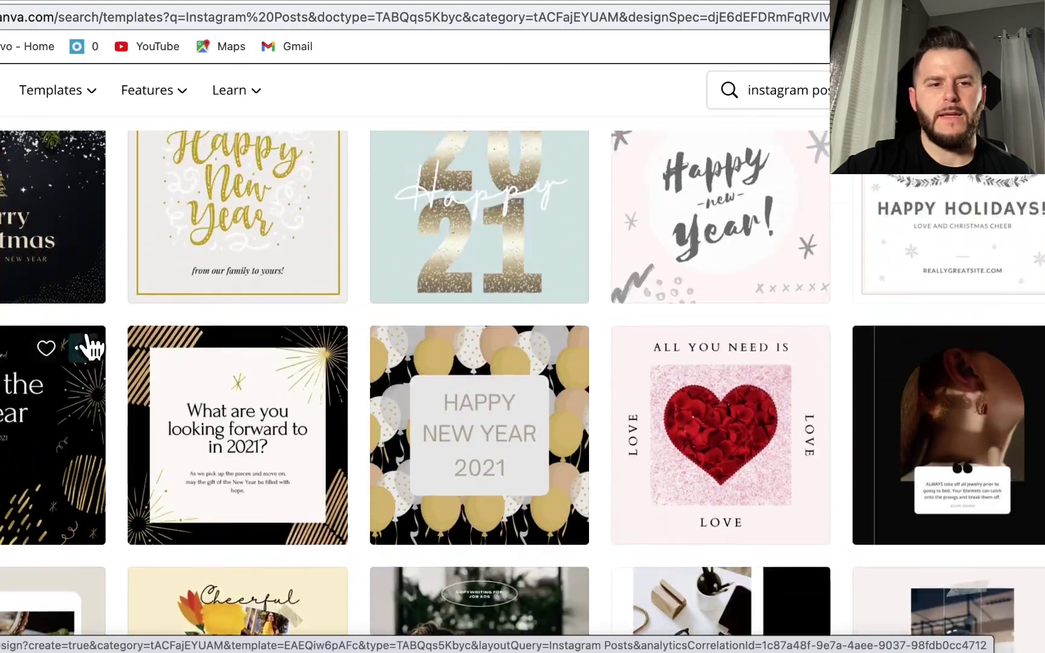
{"action": "scroll", "coordinate": [90, 348], "scroll_direction": "up", "scroll_amount": 2}
{"action": "scroll", "coordinate": [91, 348], "scroll_direction": "up", "scroll_amount": 9}
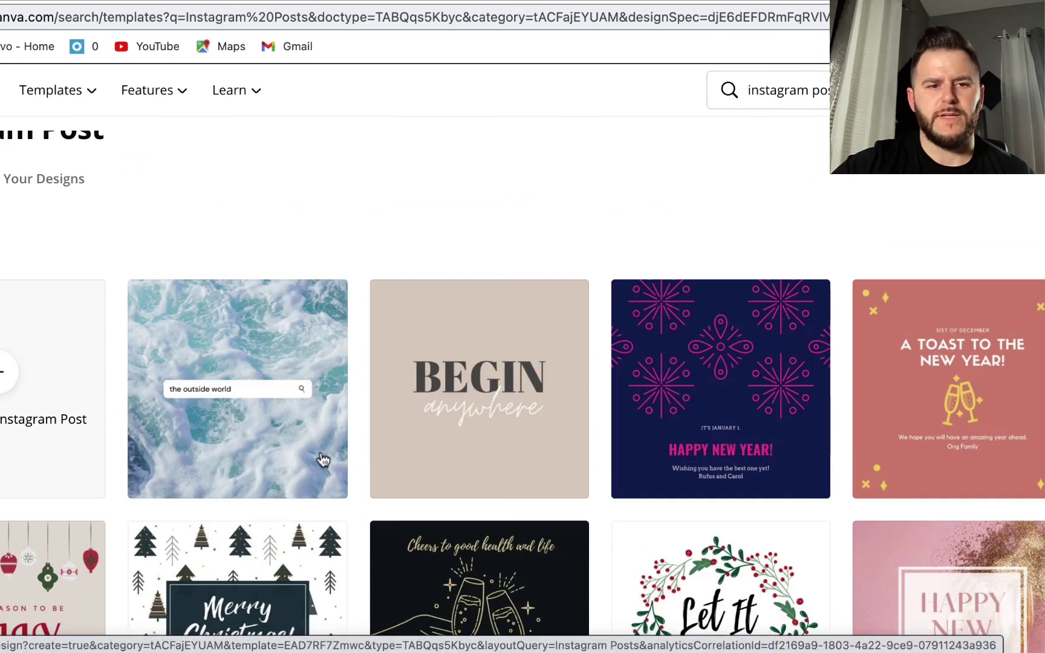
{"action": "left_click", "coordinate": [245, 382]}
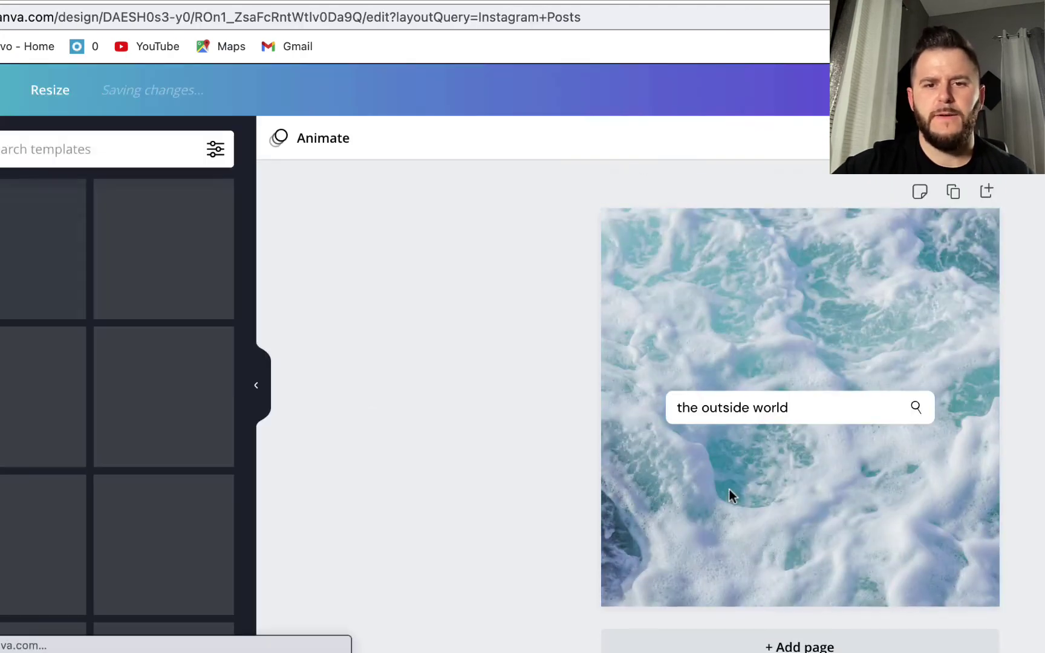
Replace the template's search-bar text with 'HOW TO GROW MY BUSINESS'
{"action": "left_click", "coordinate": [741, 404]}
{"action": "key", "text": "super+a"}
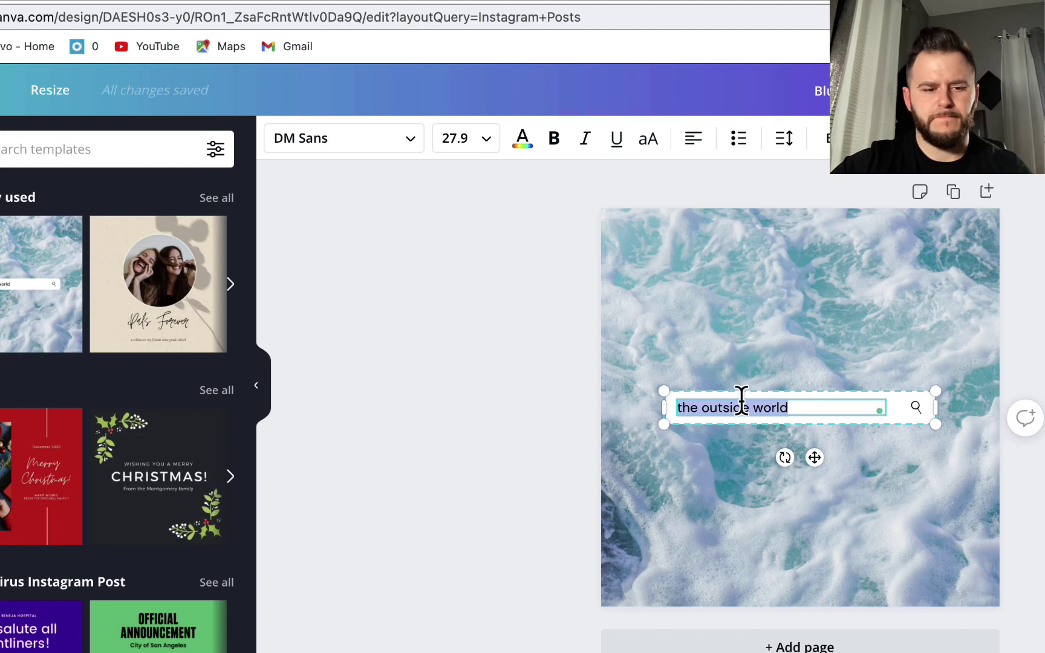
{"action": "type", "text": "HOW TO GRA"}
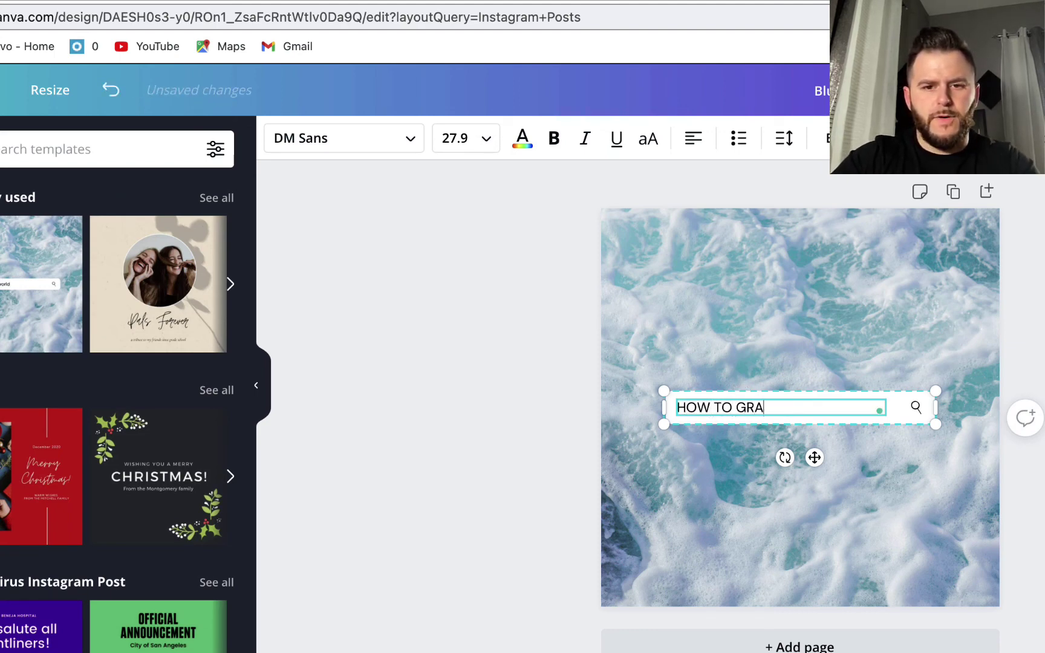
{"action": "key", "text": "BackSpace"}
{"action": "type", "text": "OW M"}
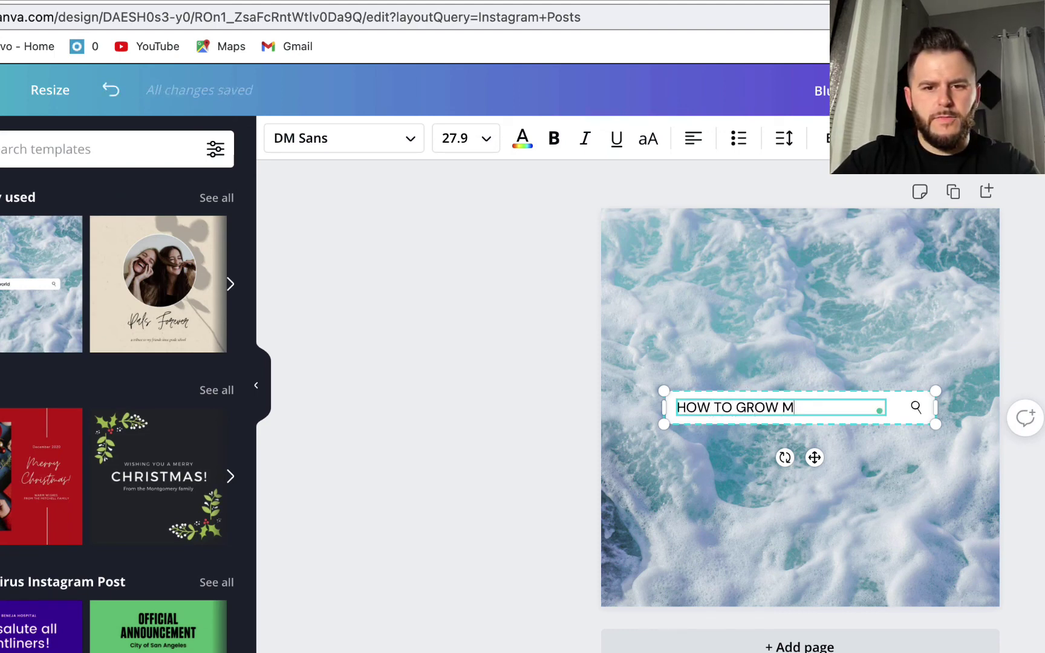
{"action": "type", "text": "Y BUSINESS"}
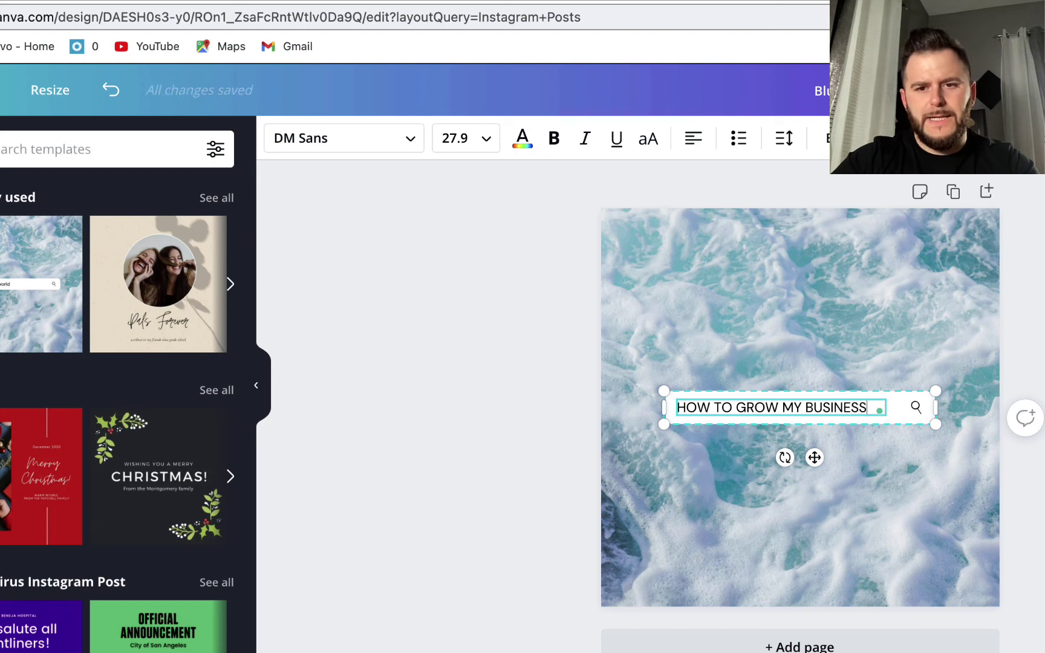
{"action": "key", "text": "Escape"}
{"action": "key", "text": "Escape"}
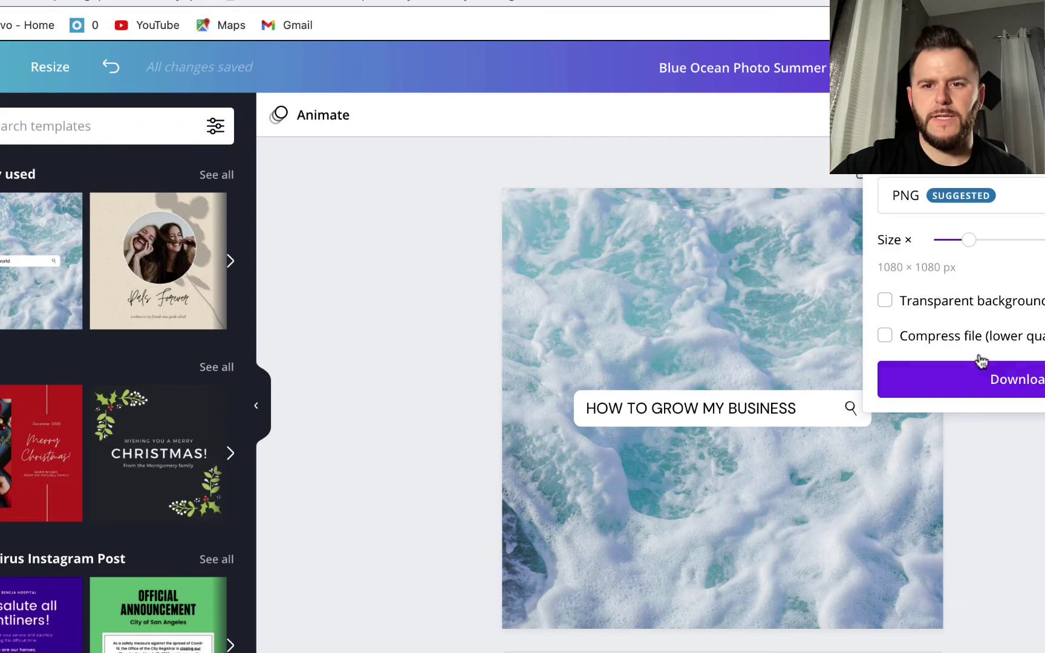
Download the design as a PNG and return to the Facebook tab
{"action": "left_click", "coordinate": [978, 383]}
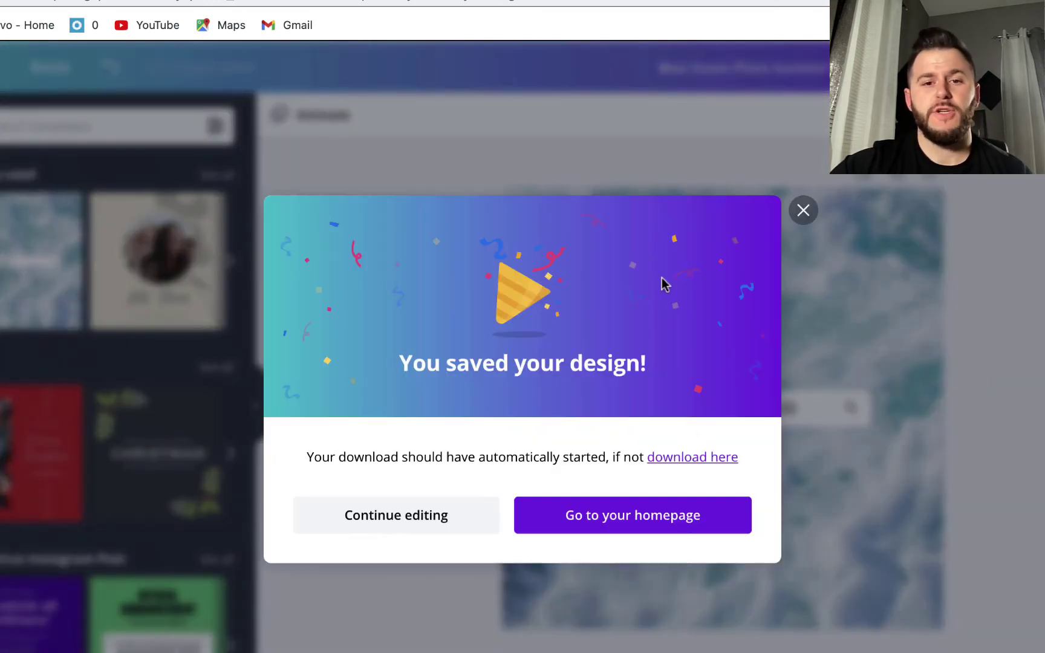
{"action": "left_click", "coordinate": [803, 211]}
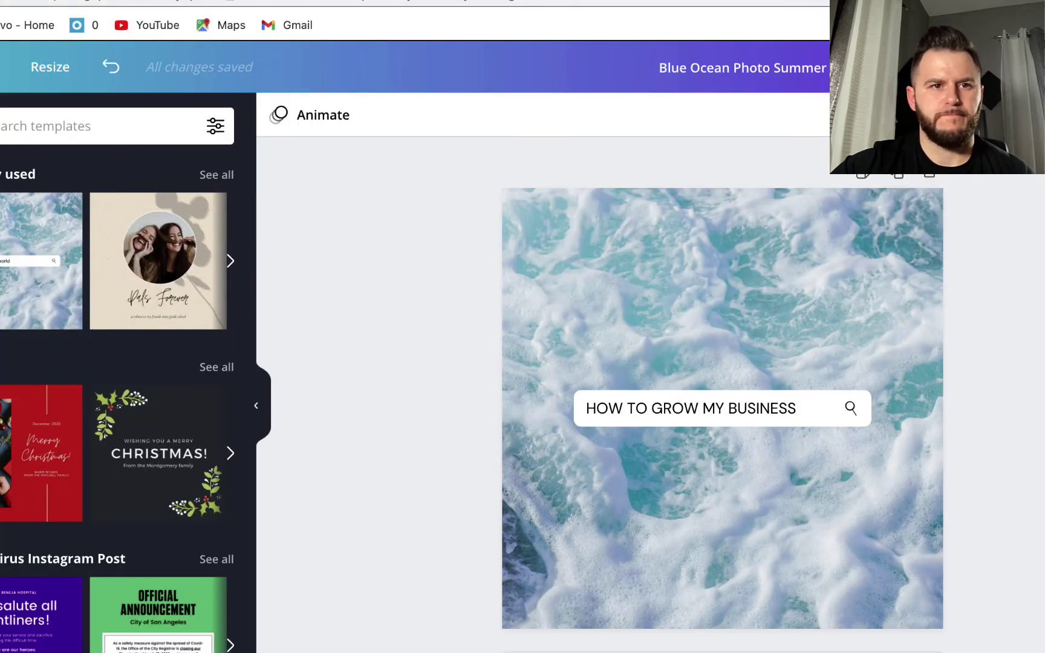
{"action": "left_click", "coordinate": [121, 1]}
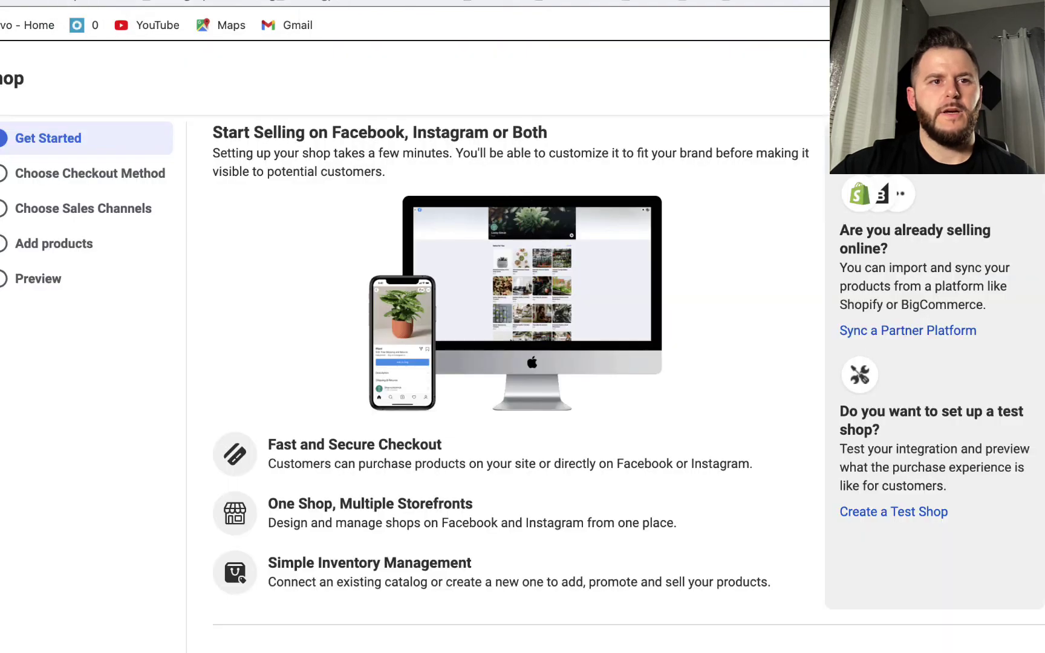
Attach the downloaded Blue Ocean Photo design image to the new item form
{"action": "left_click", "coordinate": [157, 1]}
{"action": "left_click", "coordinate": [182, 1]}
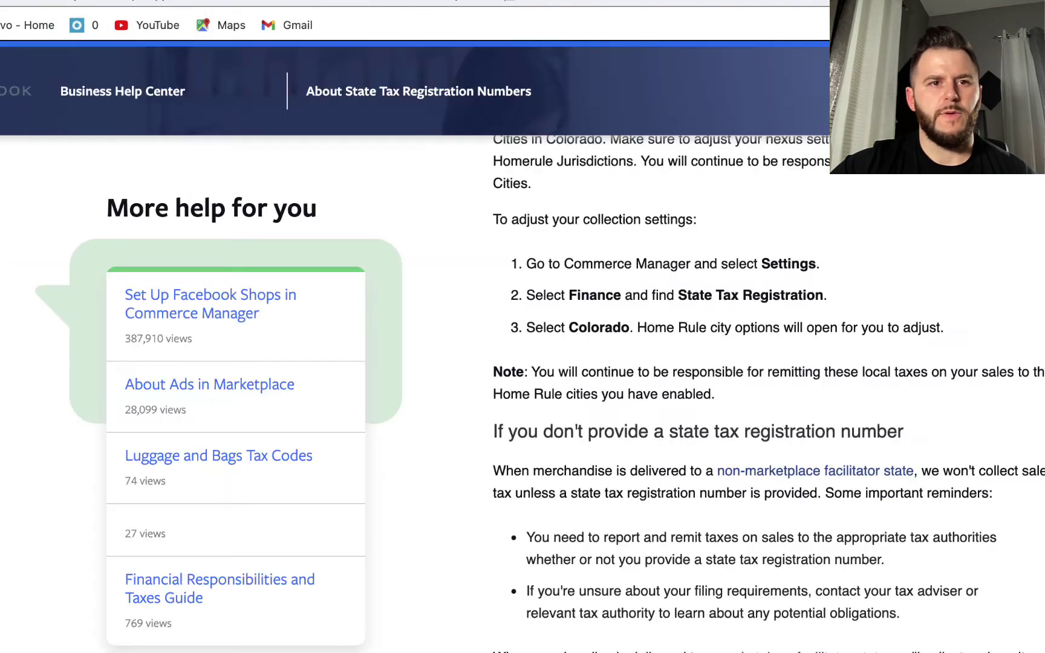
{"action": "left_click", "coordinate": [121, 1]}
{"action": "left_click", "coordinate": [181, 2]}
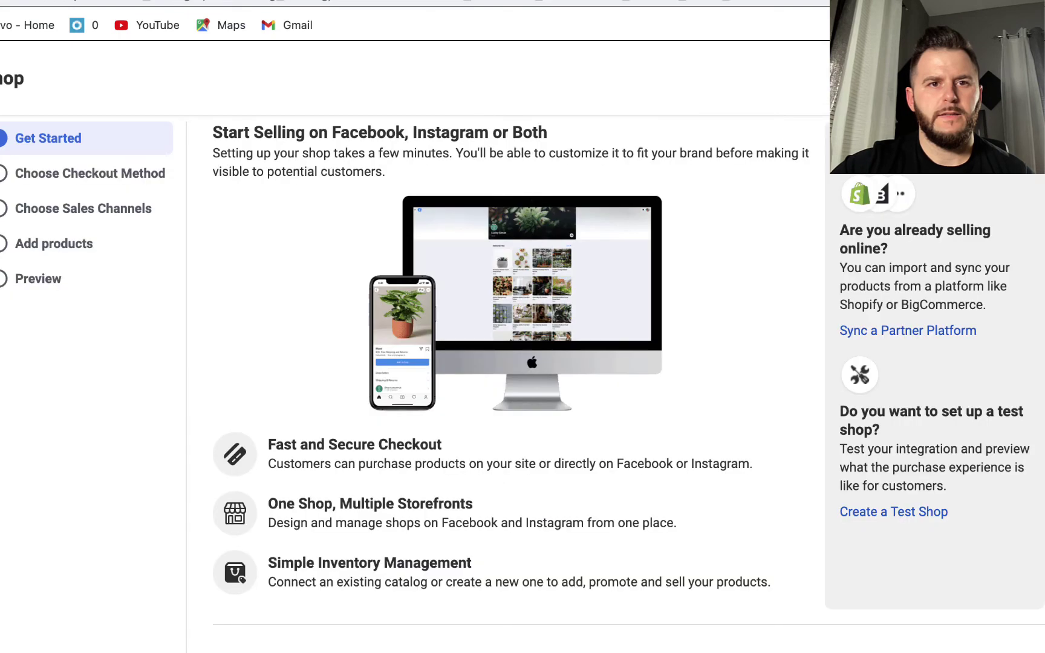
{"action": "left_click", "coordinate": [315, 2]}
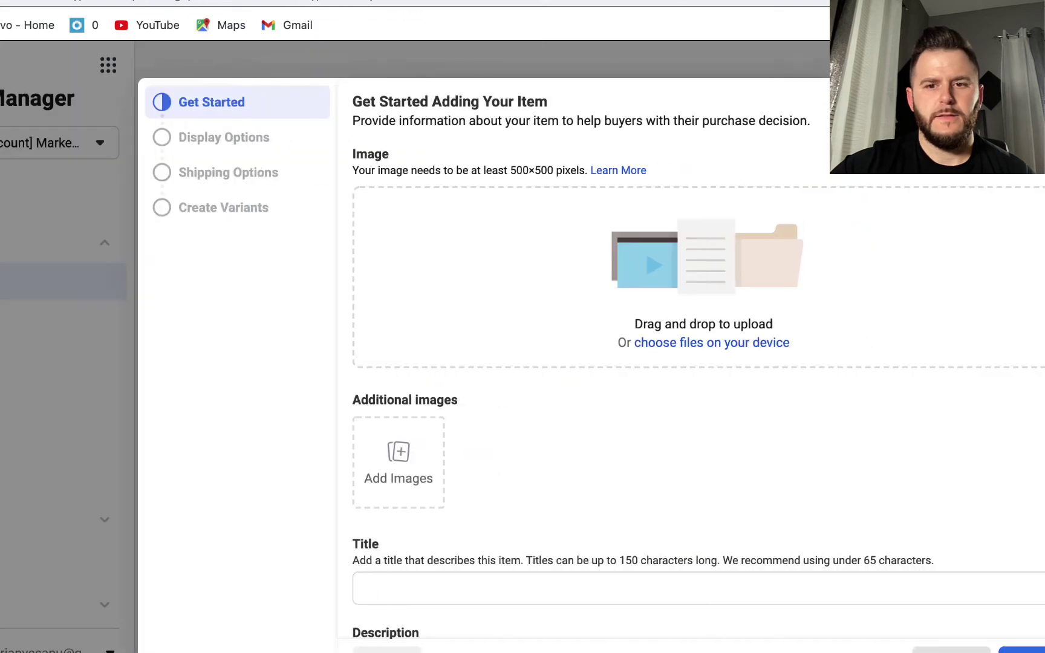
{"action": "left_click", "coordinate": [398, 455]}
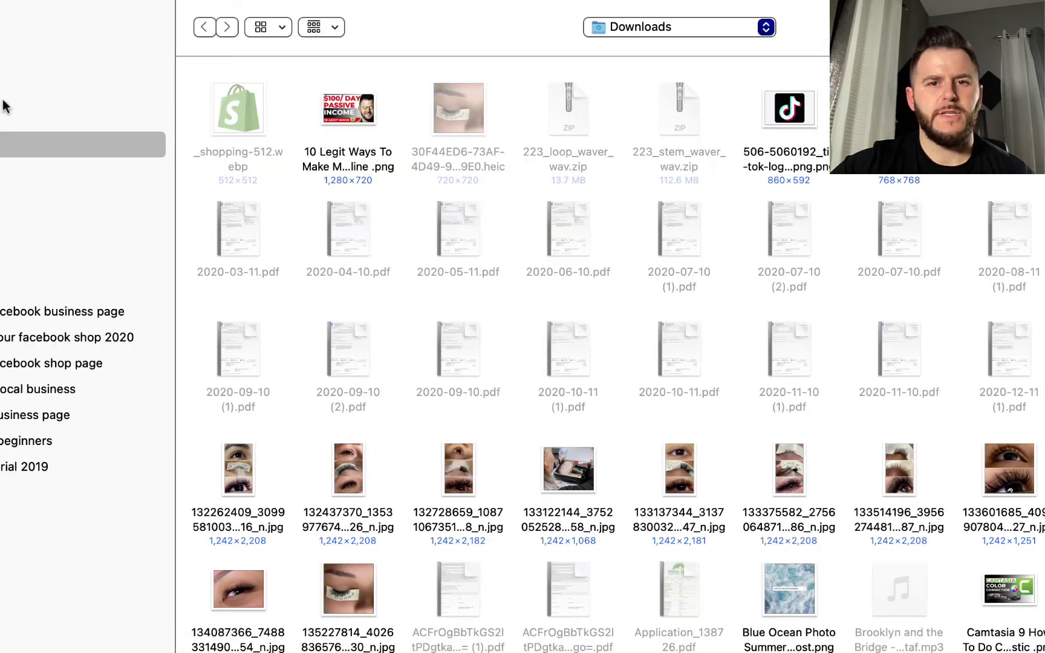
{"action": "scroll", "coordinate": [999, 478], "scroll_direction": "down", "scroll_amount": 1}
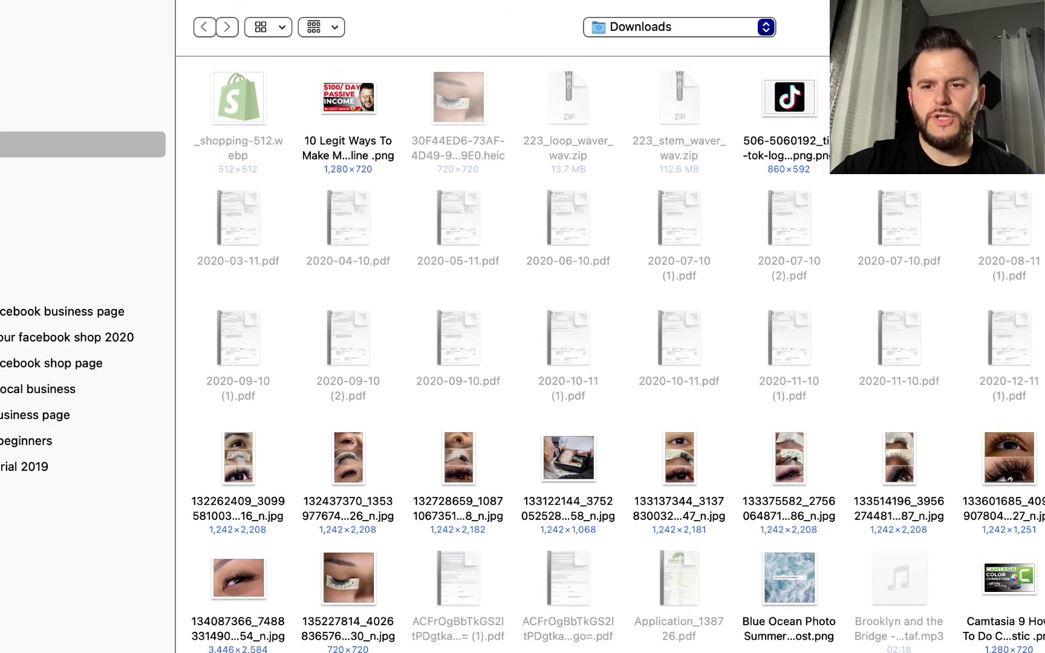
{"action": "left_click", "coordinate": [238, 98]}
{"action": "left_click", "coordinate": [795, 585]}
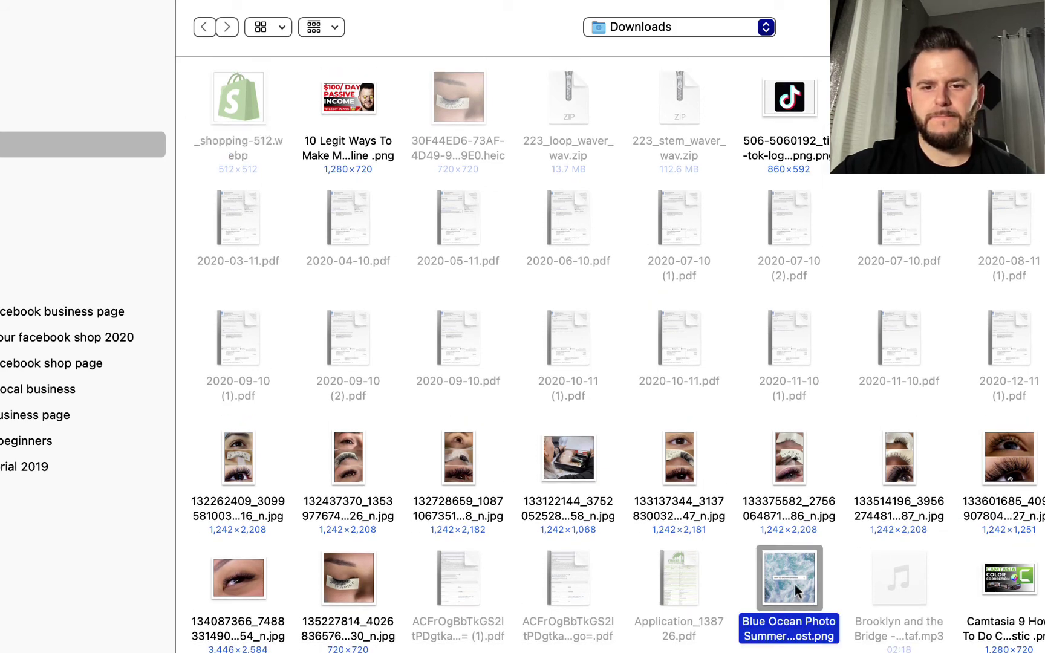
{"action": "key", "text": "Return"}
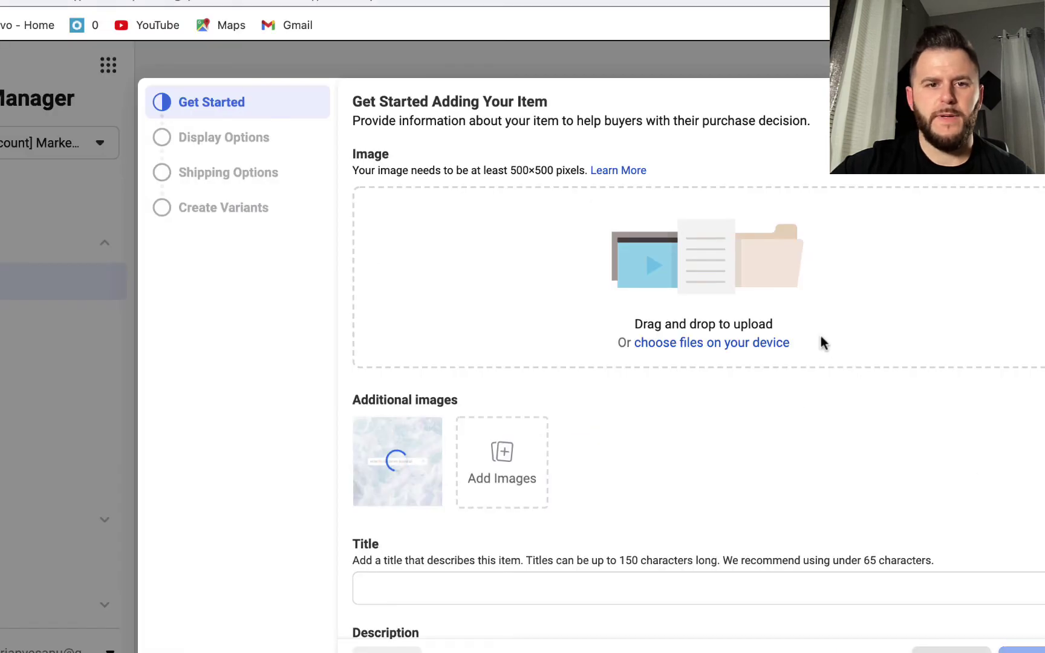
Enter MARKETING FUNNELS as the item title
{"action": "left_click", "coordinate": [443, 578]}
{"action": "type", "text": "MKAR"}
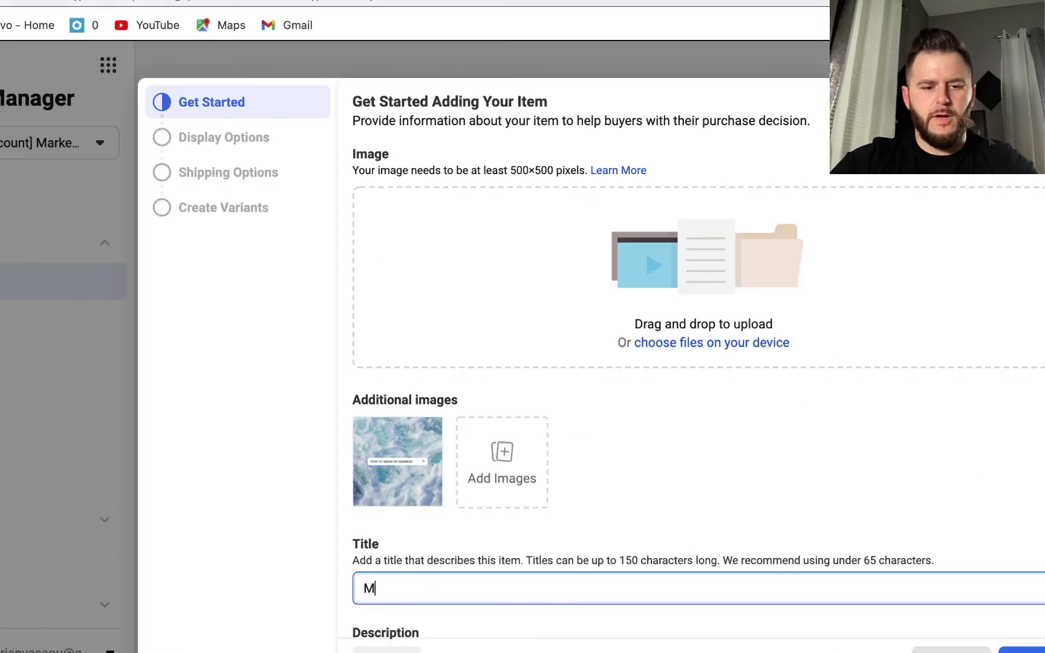
{"action": "key", "text": "BackSpace"}
{"action": "key", "text": "BackSpace"}
{"action": "type", "text": "ARKETING FUNNELS"}
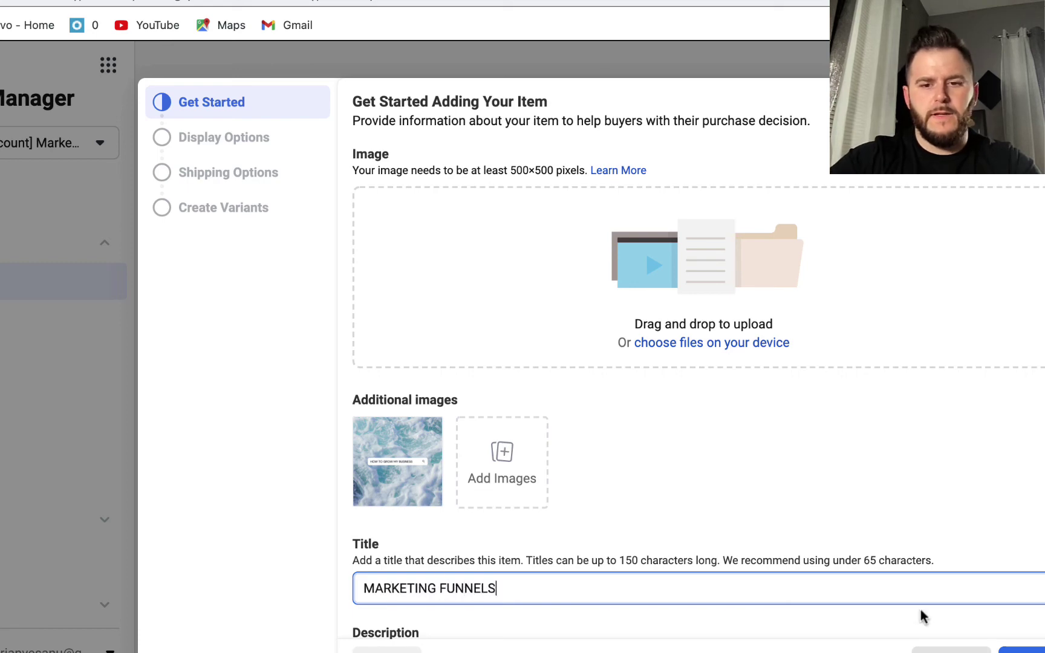
{"action": "scroll", "coordinate": [921, 610], "scroll_direction": "down", "scroll_amount": 5}
Reuse the title to write the description 'MARKETING FUNNELS: WEBSITES & LANDING PAGES'
{"action": "key", "text": "super+Left"}
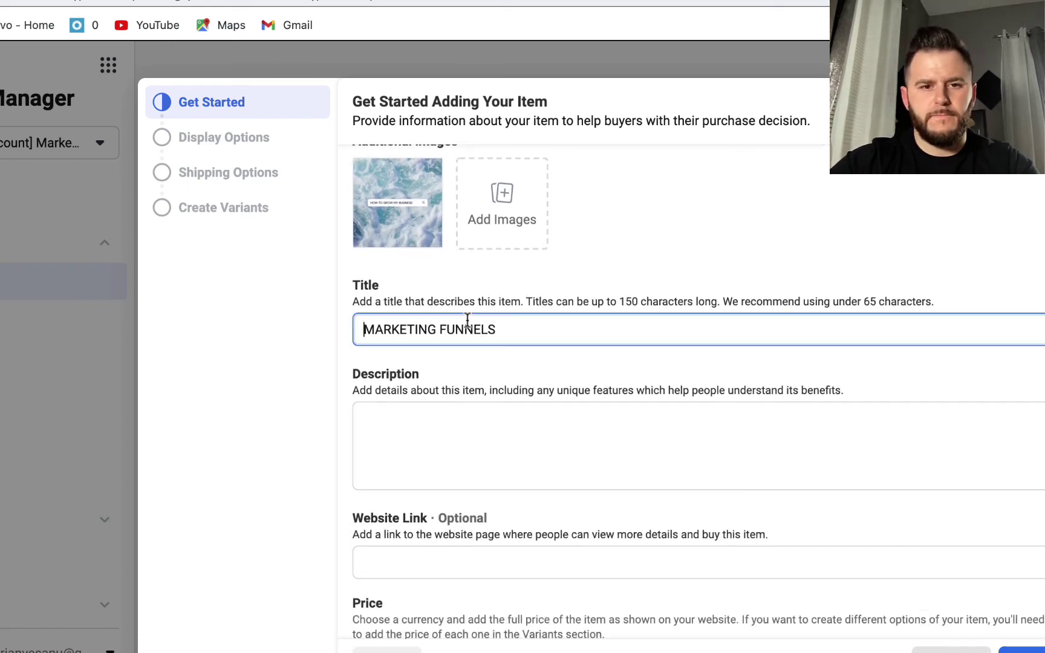
{"action": "key", "text": "super+shift+Right"}
{"action": "key", "text": "super+c"}
{"action": "left_click", "coordinate": [418, 440]}
{"action": "key", "text": "super+v"}
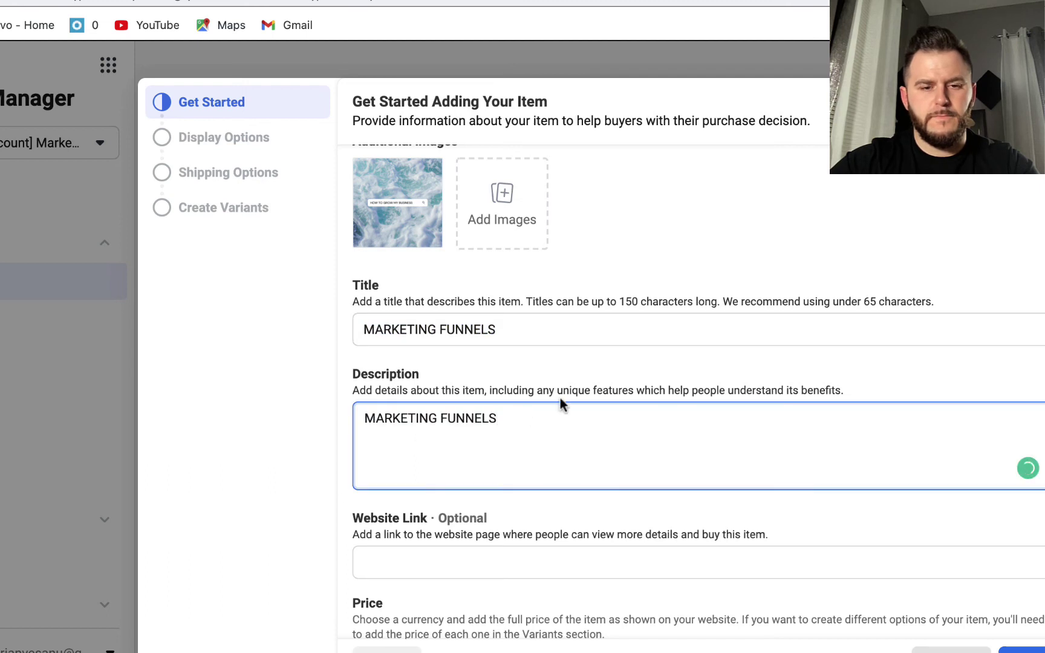
{"action": "type", "text": "& W"}
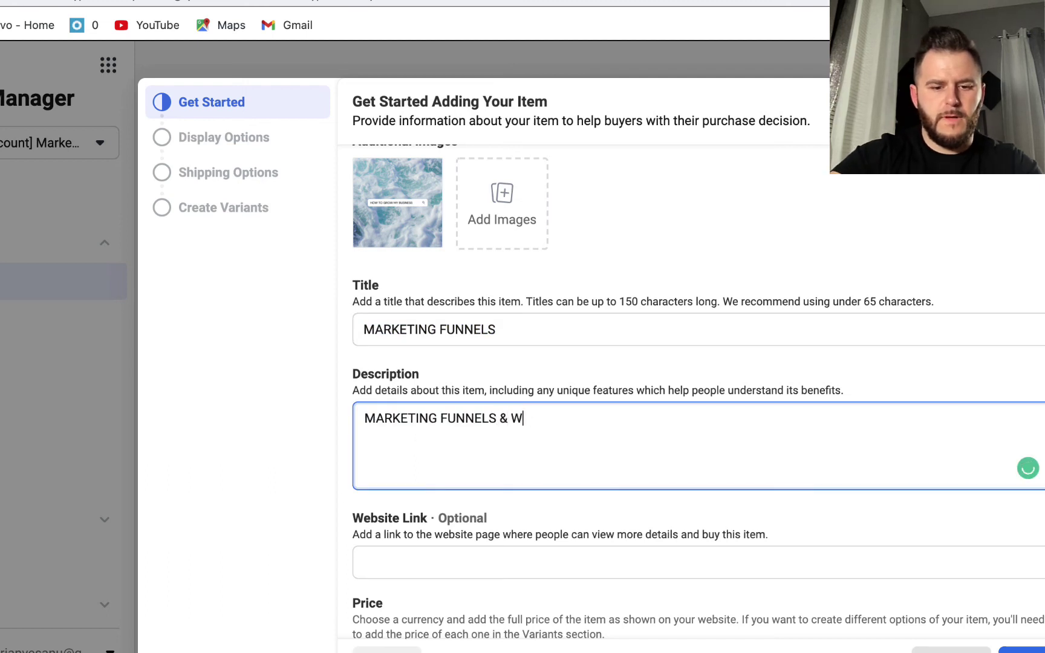
{"action": "key", "text": "BackSpace"}
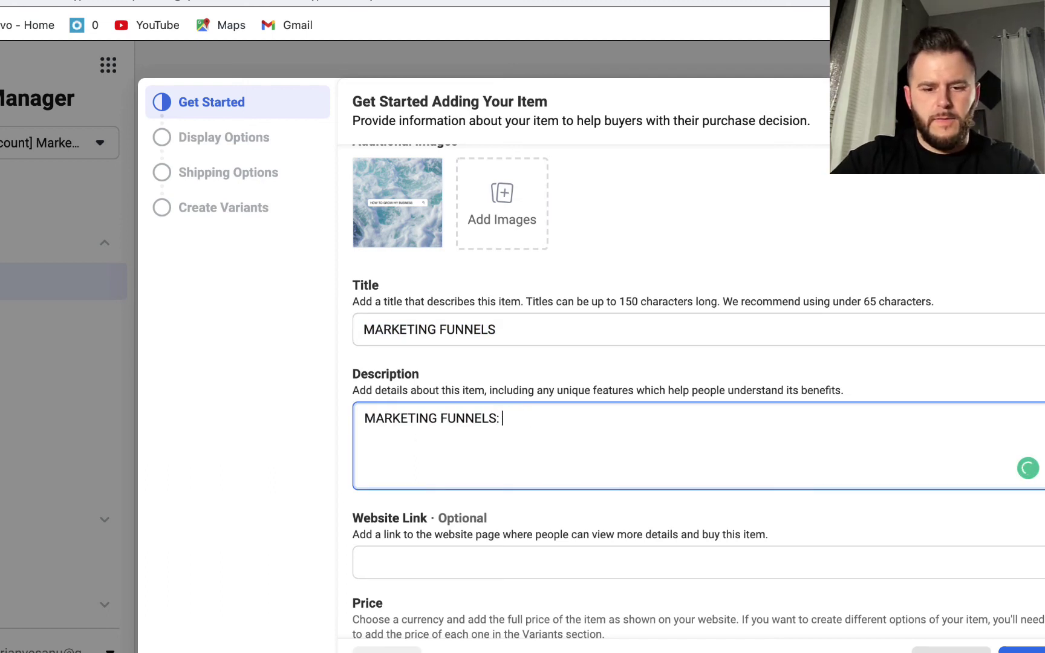
{"action": "type", "text": ": WEBSITES &"}
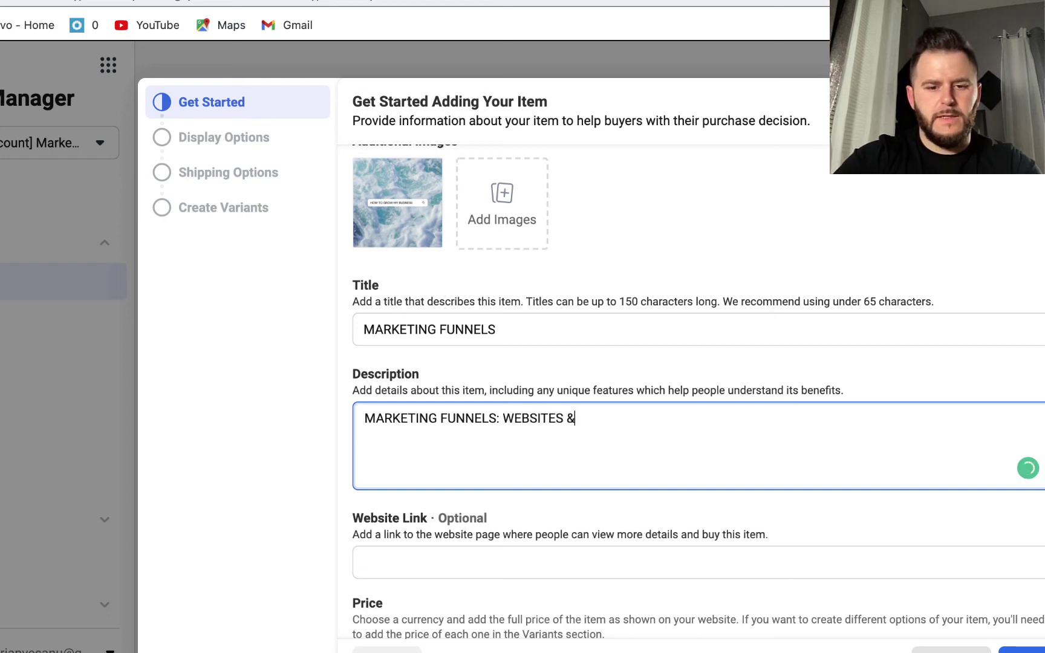
{"action": "type", "text": " LANDING PAGES"}
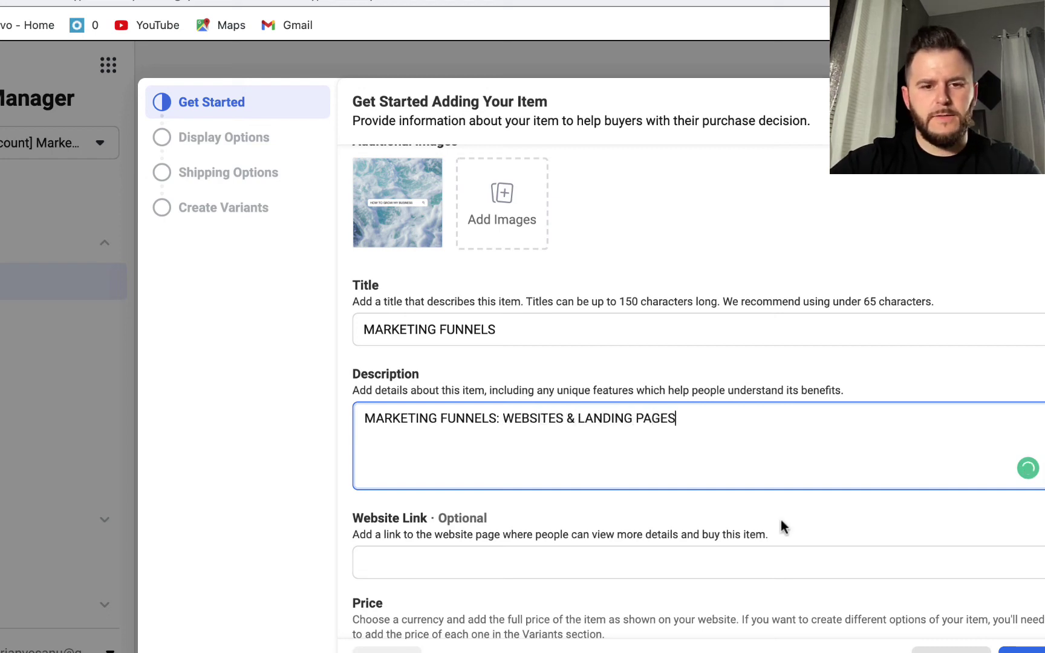
{"action": "scroll", "coordinate": [781, 520], "scroll_direction": "down", "scroll_amount": 6}
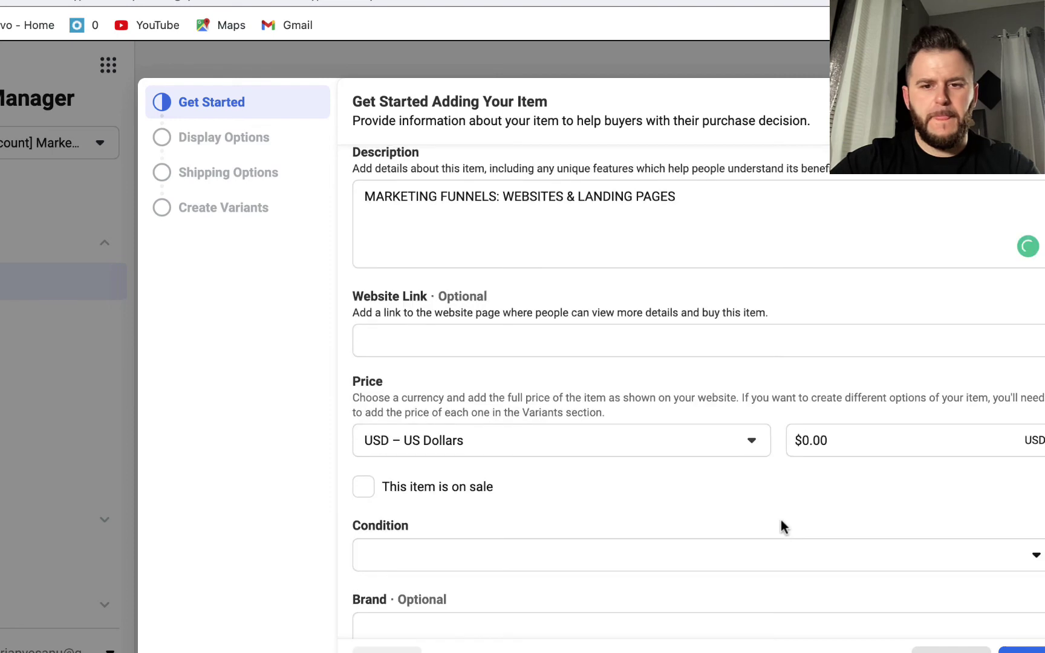
Price the item at $100.00, set its condition to New, and continue
{"action": "left_click", "coordinate": [809, 316]}
{"action": "type", "text": "100"}
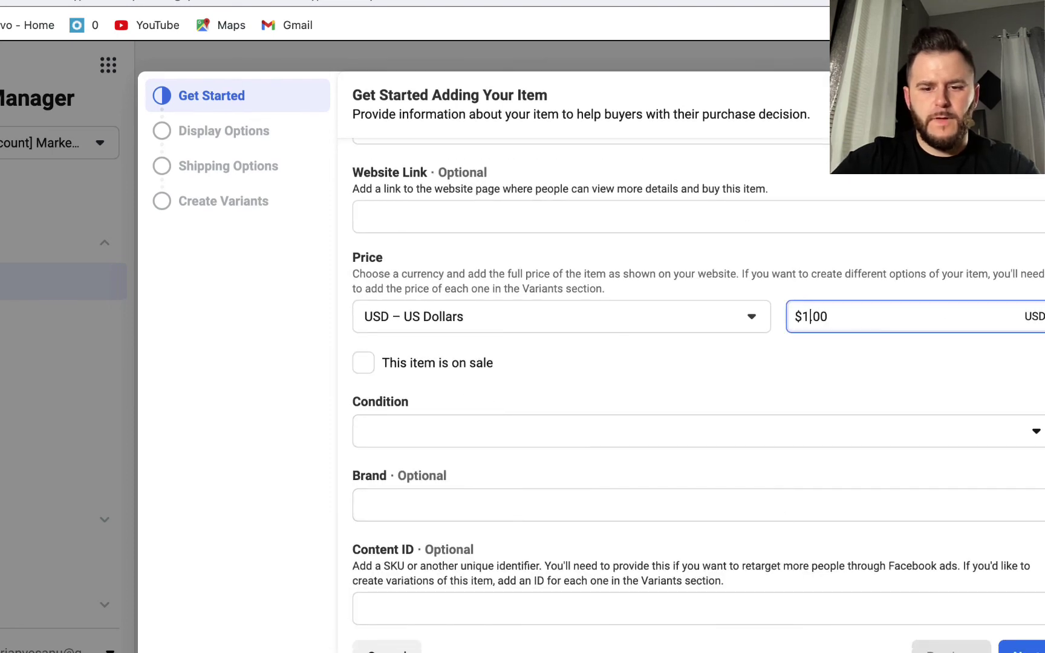
{"action": "type", "text": ".00"}
{"action": "left_click", "coordinate": [827, 381]}
{"action": "left_click", "coordinate": [863, 439]}
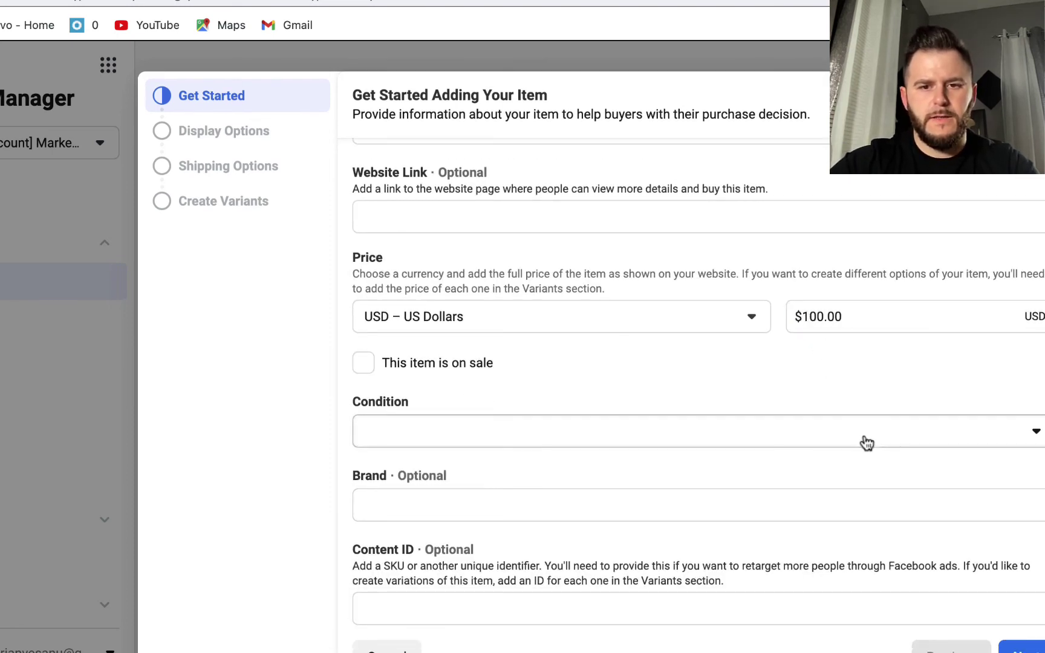
{"action": "left_click", "coordinate": [835, 478]}
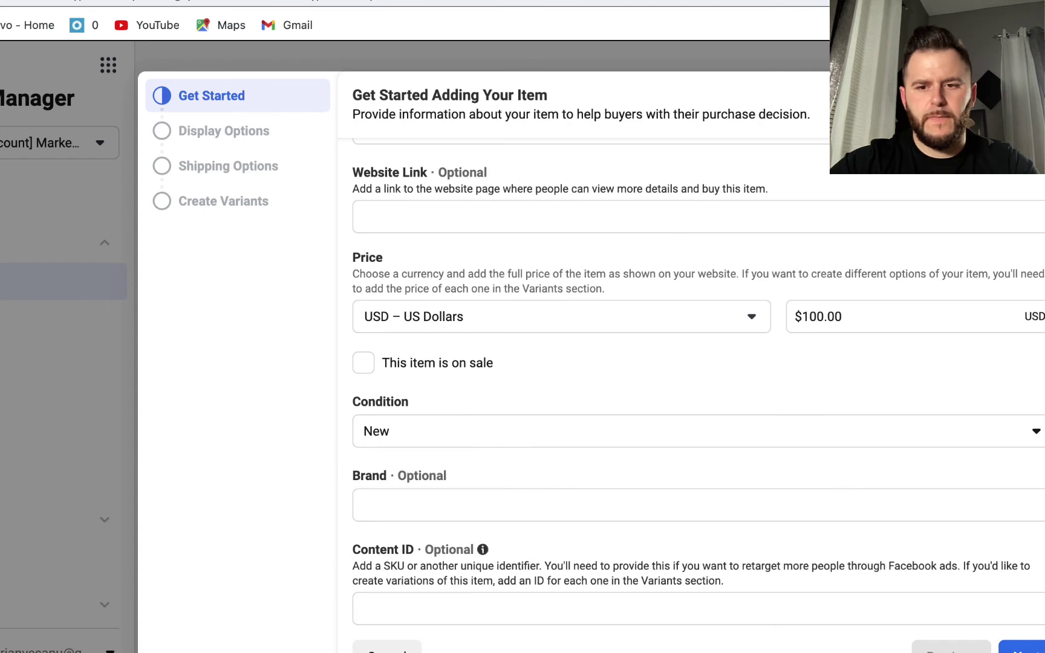
{"action": "left_click_drag", "start_coordinate": [980, 559], "coordinate": [363, 91]}
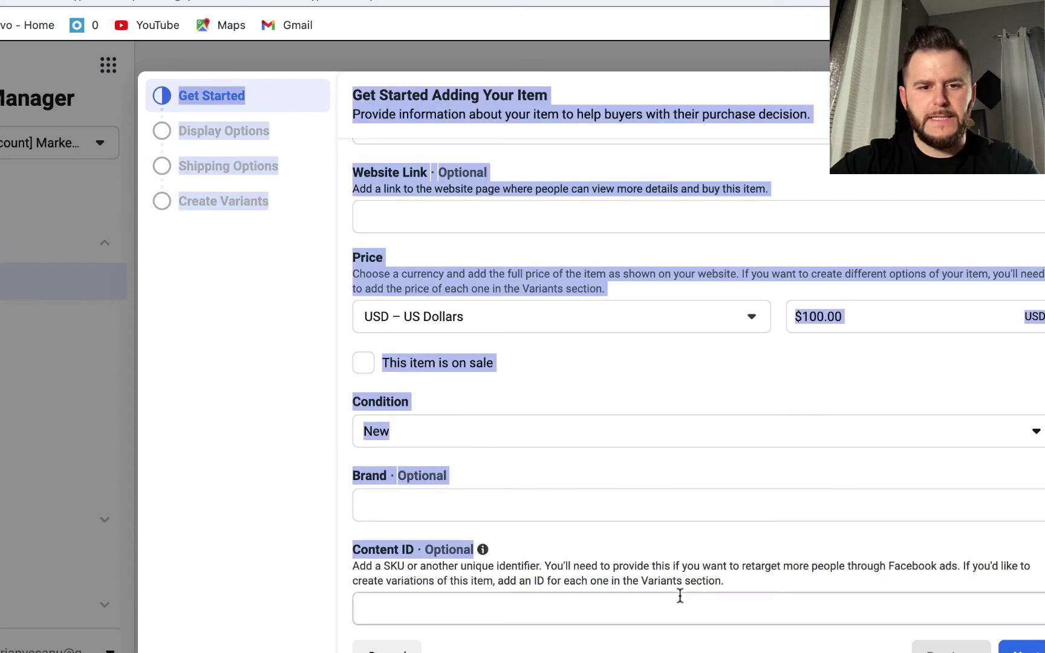
{"action": "left_click", "coordinate": [704, 520]}
{"action": "left_click", "coordinate": [1029, 650]}
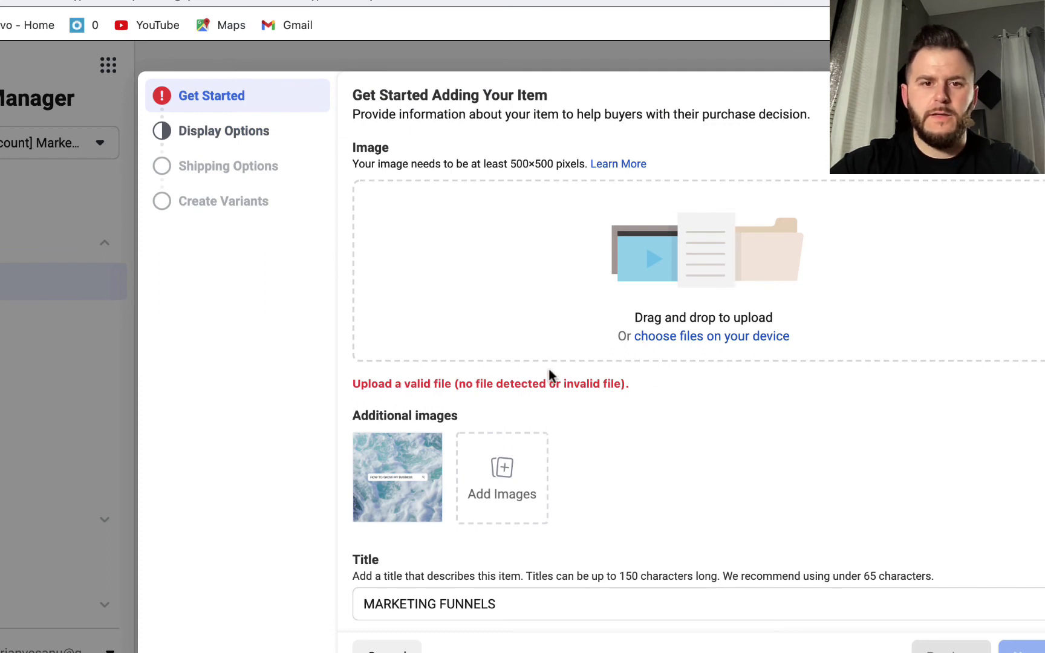
Upload Blue Ocean Photo Summer Instagram Post.png as the main image and continue
{"action": "left_click", "coordinate": [695, 338]}
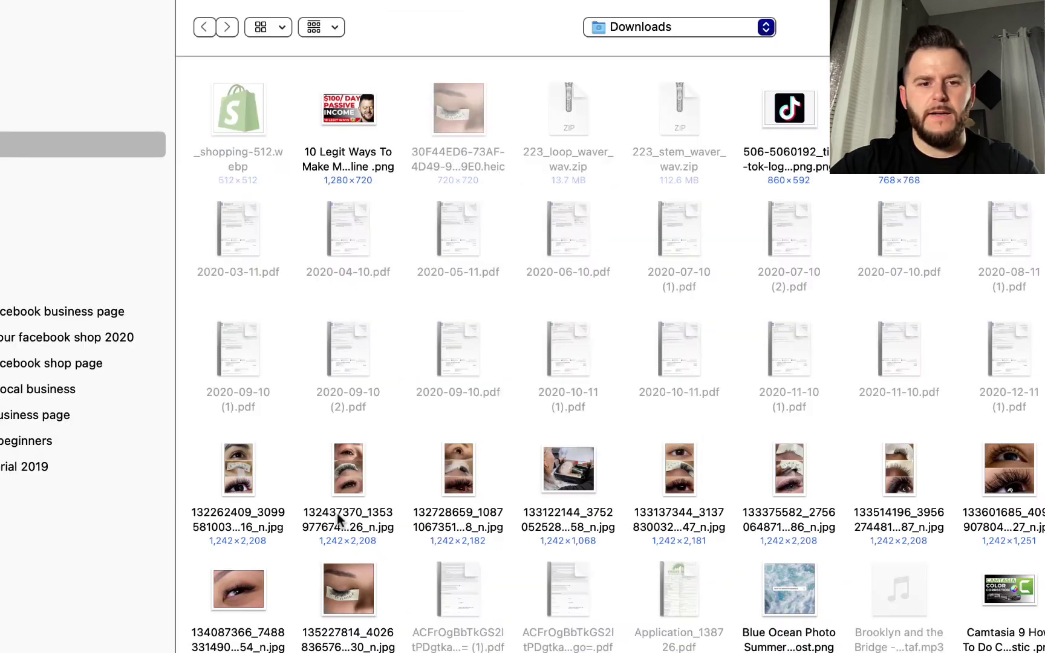
{"action": "left_click", "coordinate": [810, 594]}
{"action": "key", "text": "Return"}
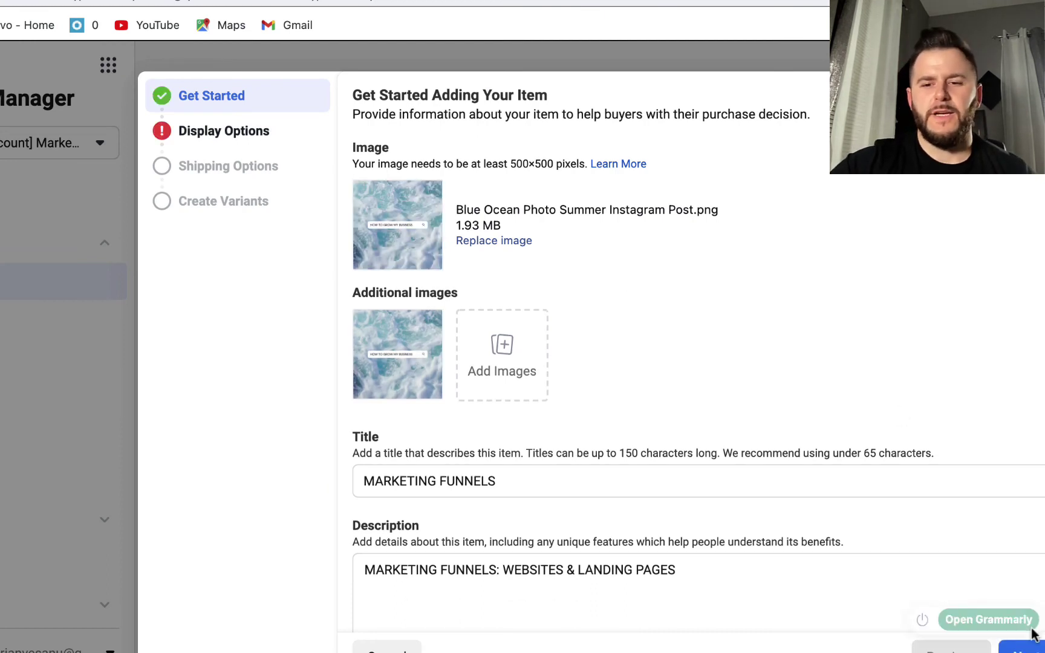
{"action": "left_click", "coordinate": [1022, 649]}
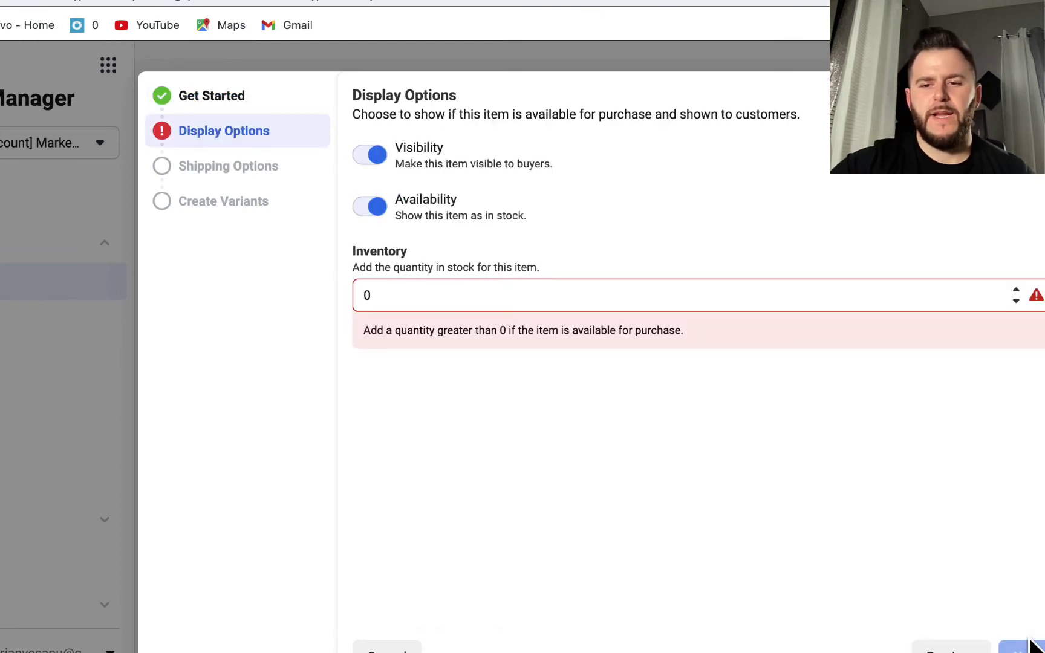
Change the inventory from 0 to 100 and advance to Shipping Options
{"action": "left_click", "coordinate": [446, 297]}
{"action": "key", "text": "BackSpace"}
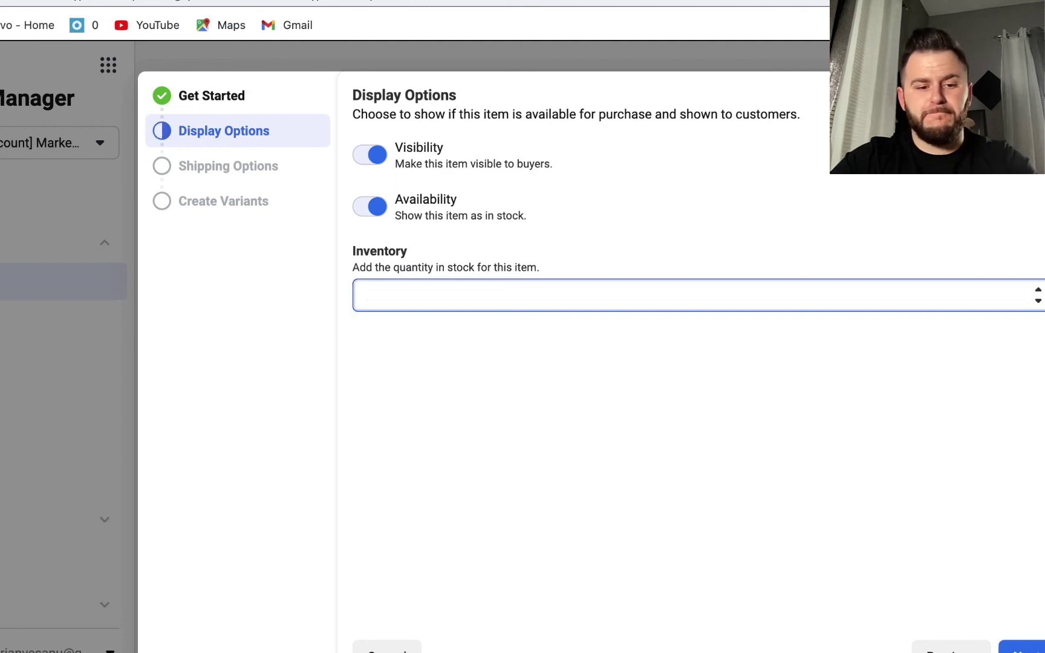
{"action": "type", "text": "10"}
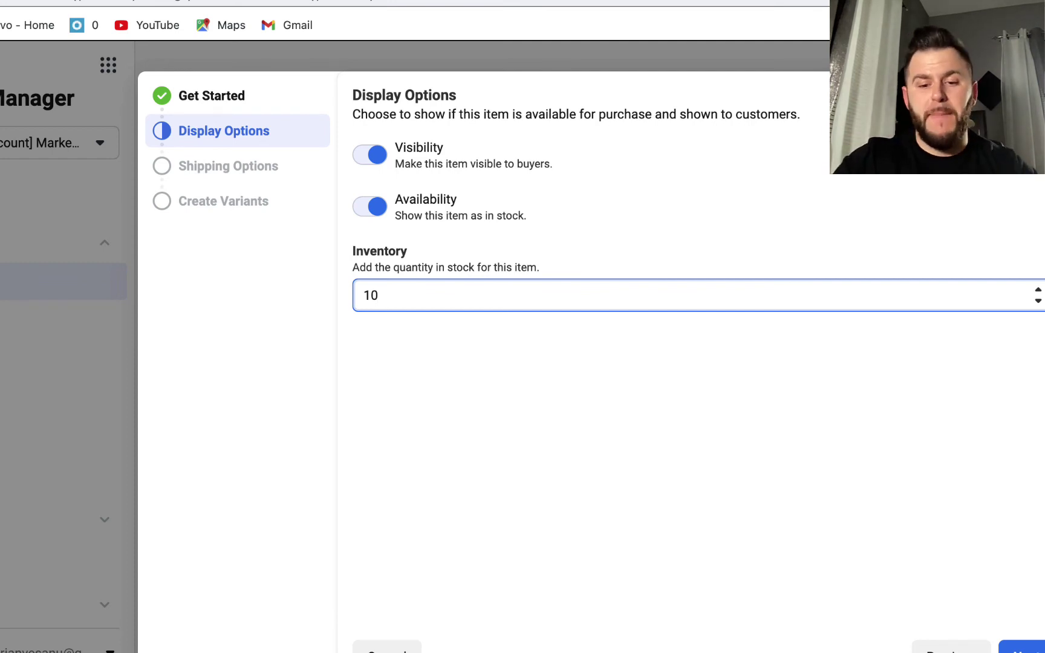
{"action": "type", "text": "0"}
{"action": "left_click", "coordinate": [975, 508]}
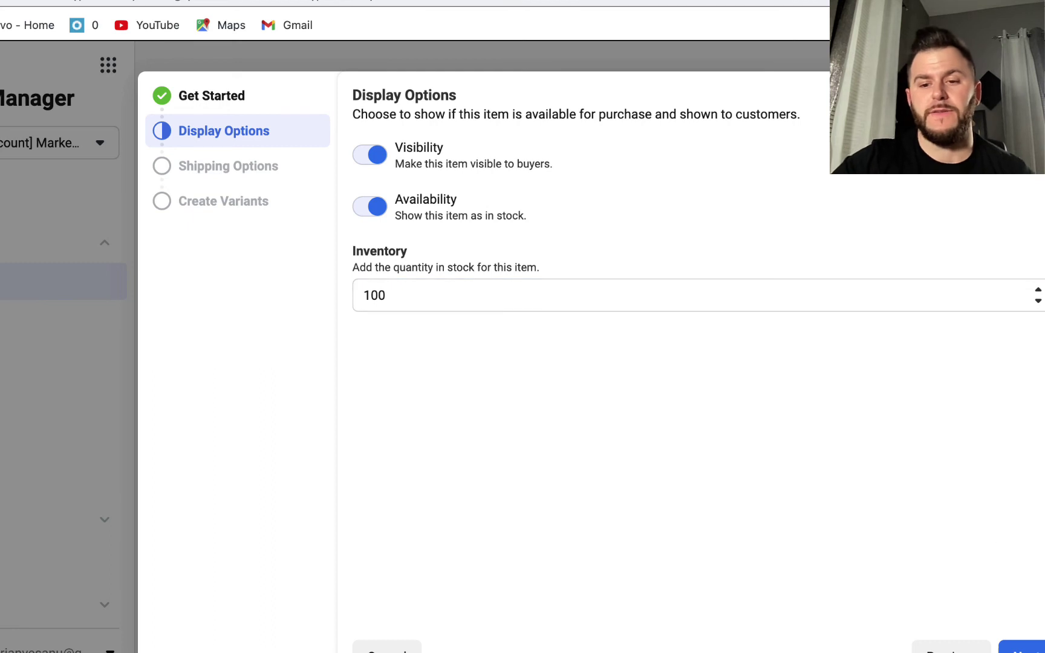
{"action": "left_click", "coordinate": [1022, 648]}
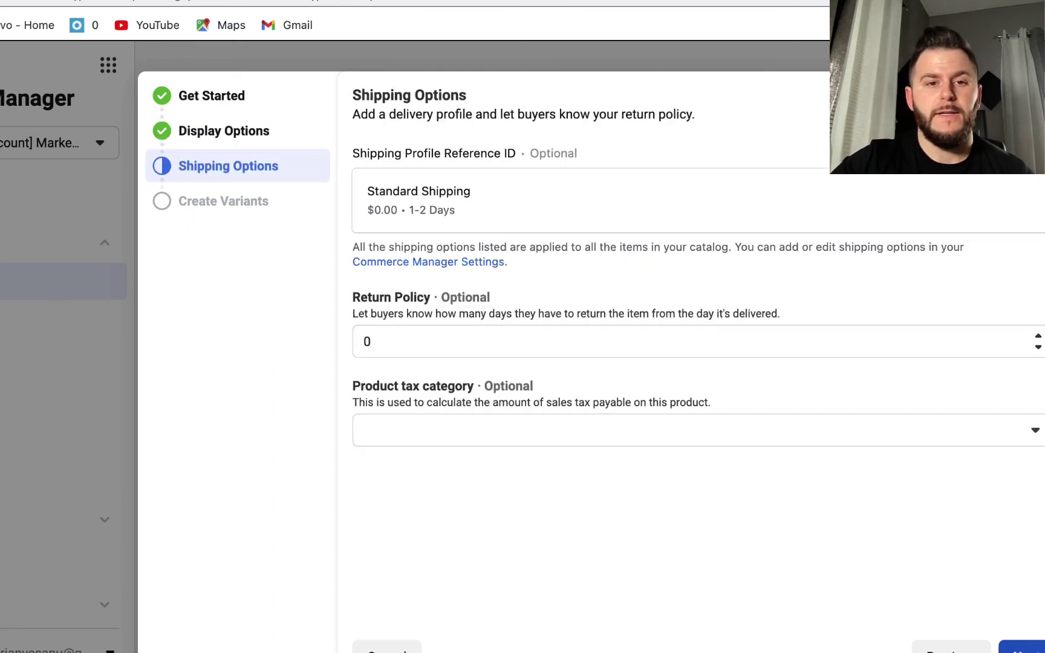
Set a 30-day return policy, reach Create Variants, and attempt Finish, raising the uppercase error
{"action": "left_click", "coordinate": [428, 346]}
{"action": "key", "text": "BackSpace"}
{"action": "type", "text": "30"}
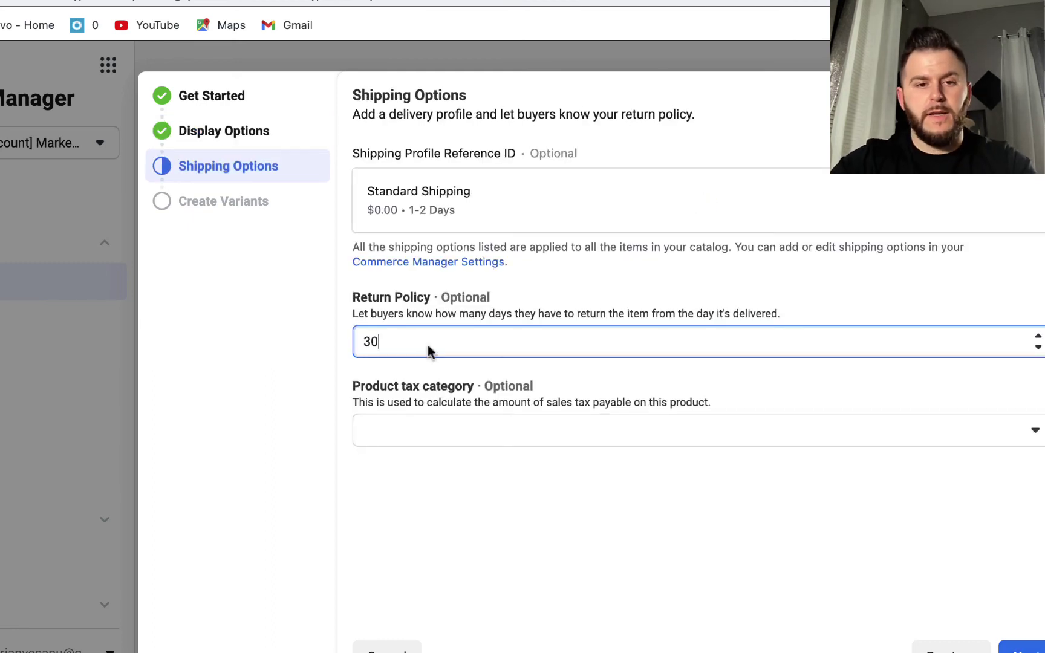
{"action": "left_click", "coordinate": [585, 525]}
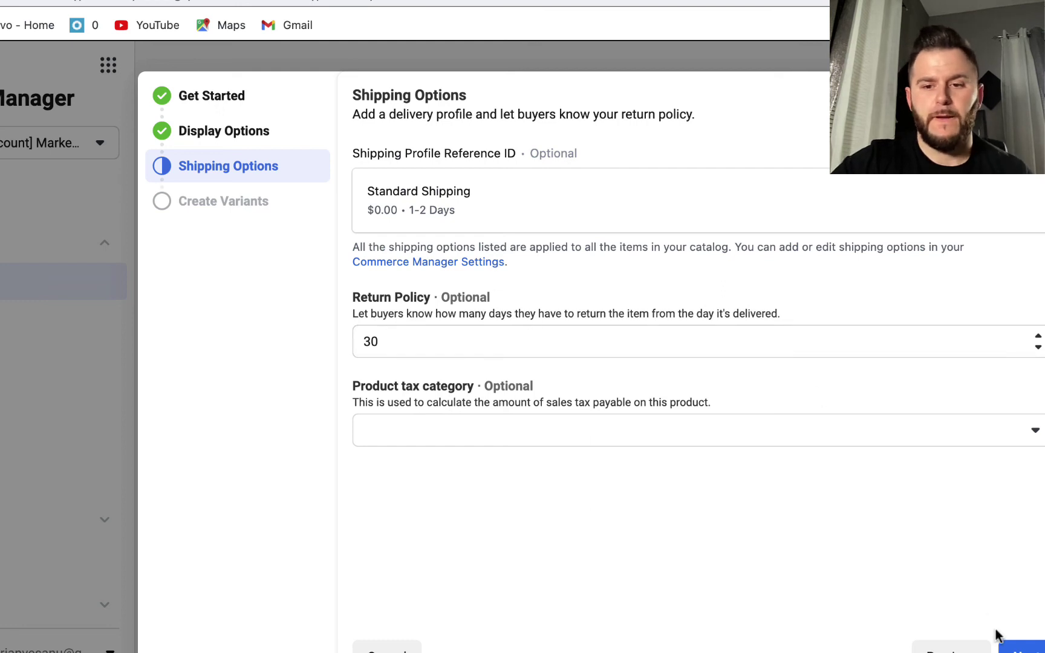
{"action": "left_click", "coordinate": [1019, 646]}
{"action": "left_click", "coordinate": [1020, 647]}
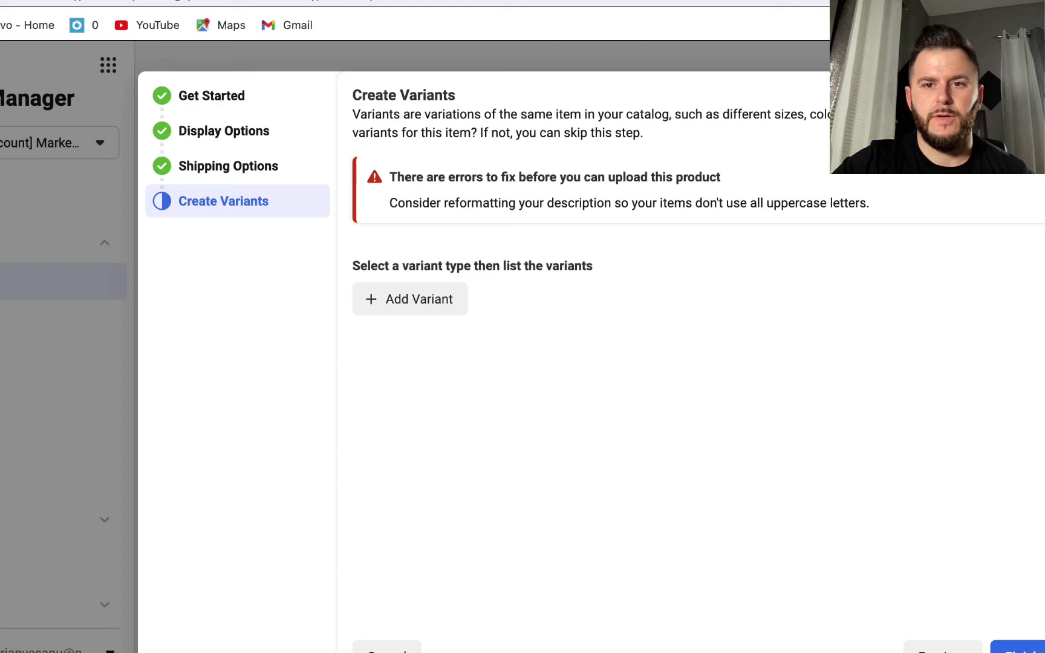
Go back to the first step and retitle the item 'Marketing funnels'
{"action": "left_click", "coordinate": [944, 648]}
{"action": "left_click", "coordinate": [951, 649]}
{"action": "left_click", "coordinate": [951, 649]}
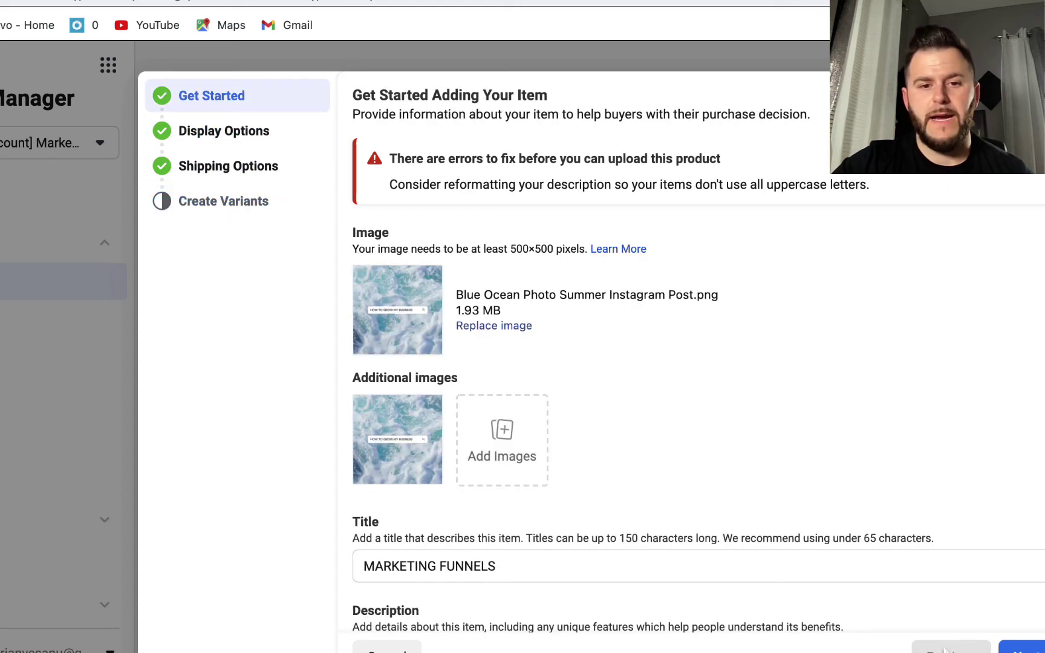
{"action": "scroll", "coordinate": [1029, 390], "scroll_direction": "down", "scroll_amount": 5}
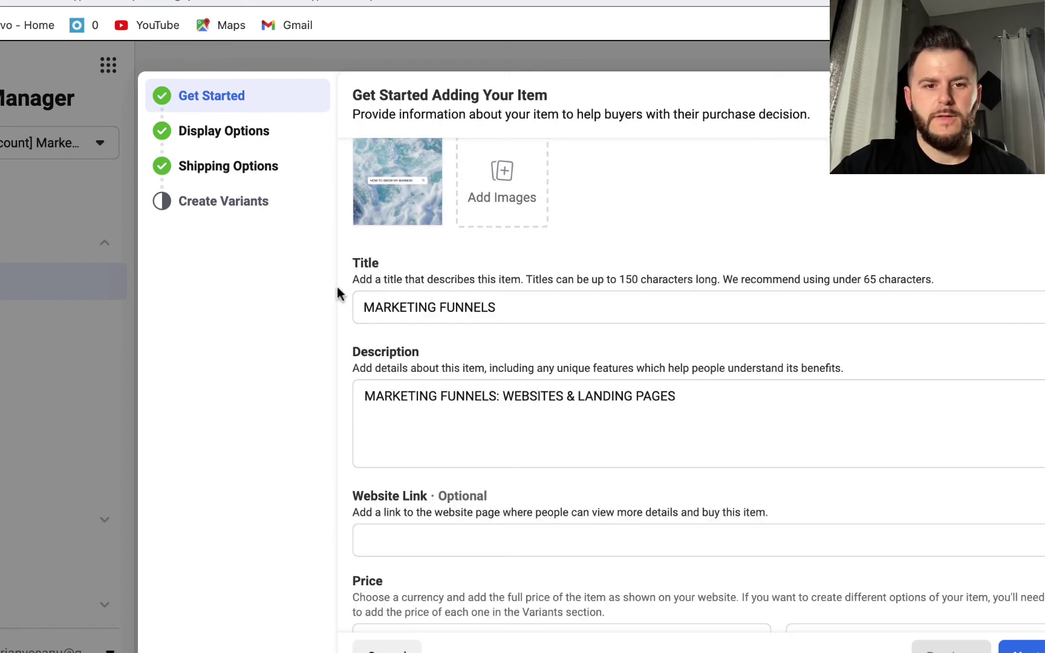
{"action": "left_click_drag", "start_coordinate": [381, 307], "coordinate": [632, 305]}
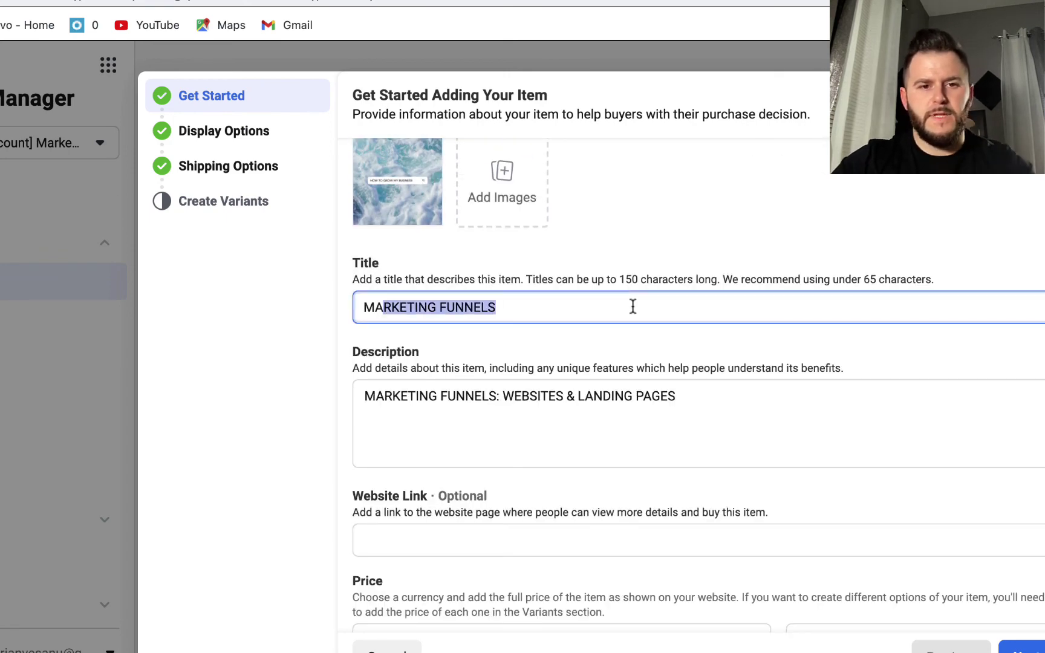
{"action": "key", "text": "BackSpace"}
{"action": "type", "text": "AR"}
{"action": "key", "text": "BackSpace"}
{"action": "key", "text": "BackSpace"}
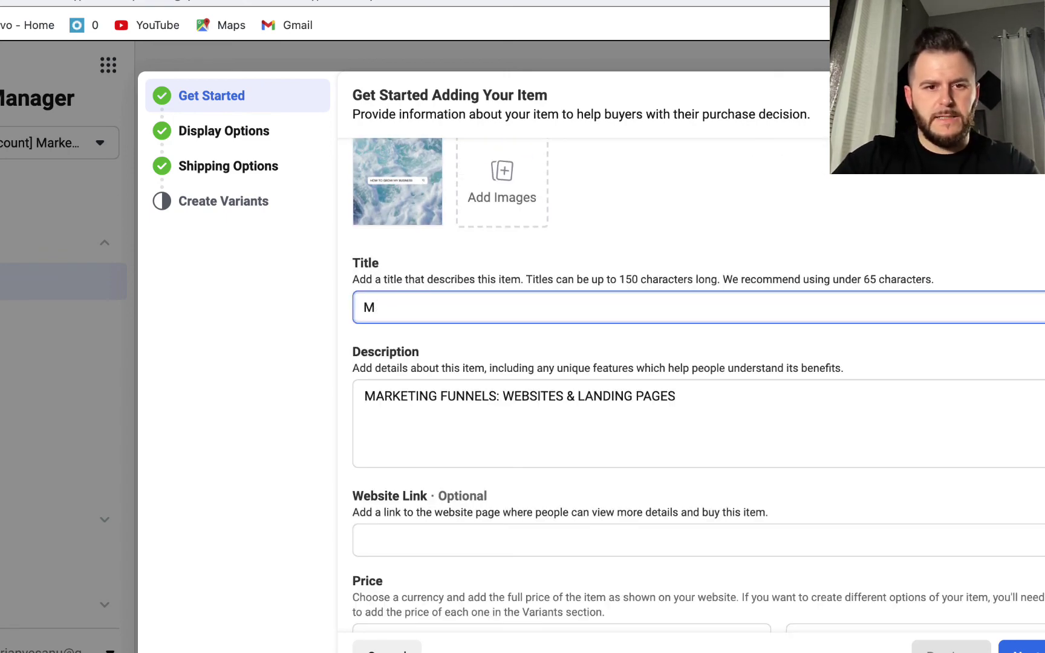
{"action": "type", "text": "arketing funnel"}
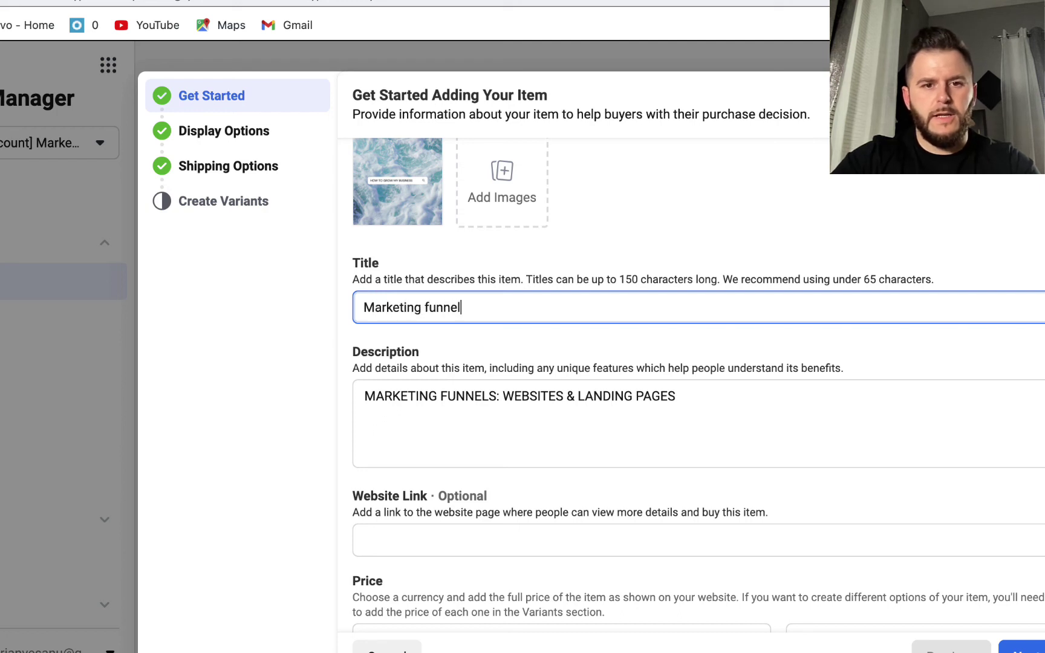
{"action": "type", "text": "s"}
{"action": "key", "text": "super+a"}
{"action": "key", "text": "super+c"}
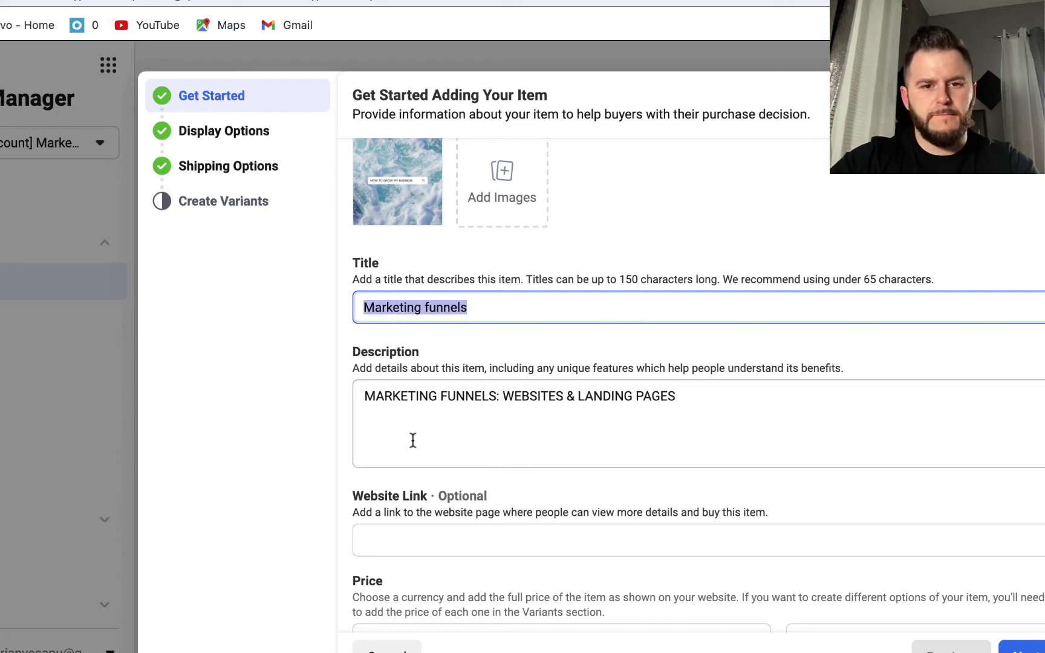
Rewrite the description as 'Marketing funnels: websites & landing pages' and advance to Display Options
{"action": "left_click", "coordinate": [416, 399]}
{"action": "key", "text": "super+a"}
{"action": "key", "text": "super+v"}
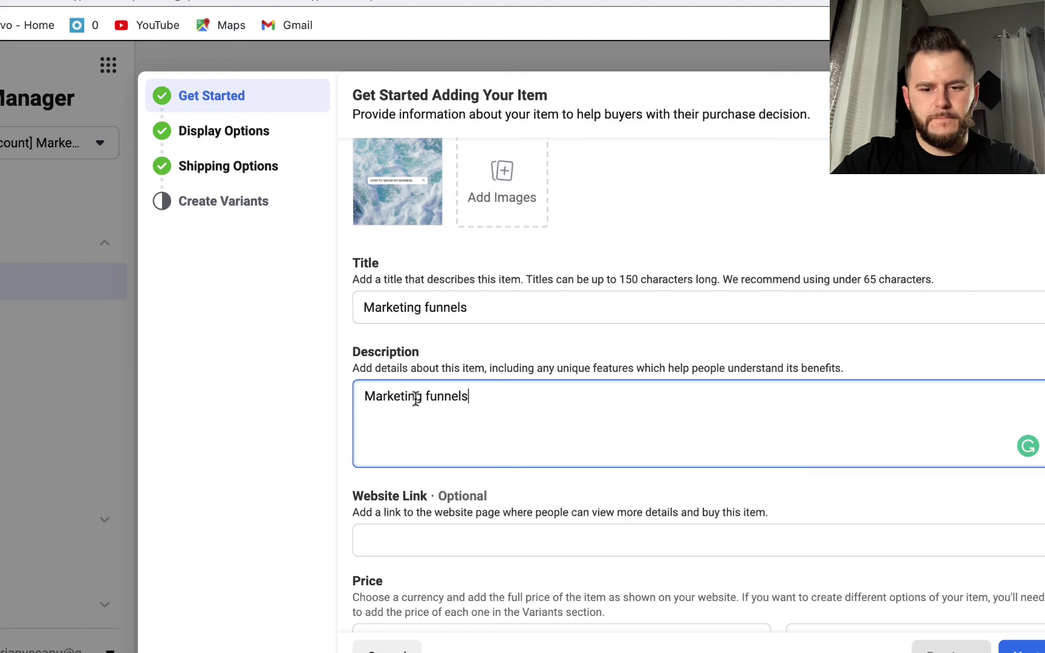
{"action": "type", "text": ": websites &"}
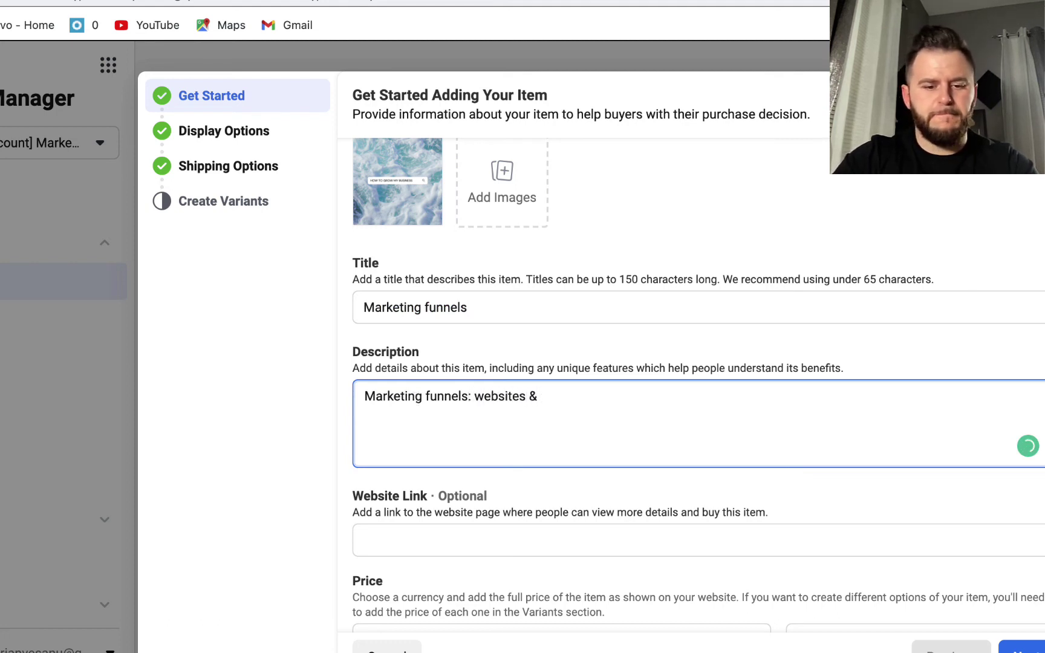
{"action": "type", "text": " funr"}
{"action": "key", "text": "BackSpace"}
{"action": "key", "text": "BackSpace"}
{"action": "type", "text": "landing pages"}
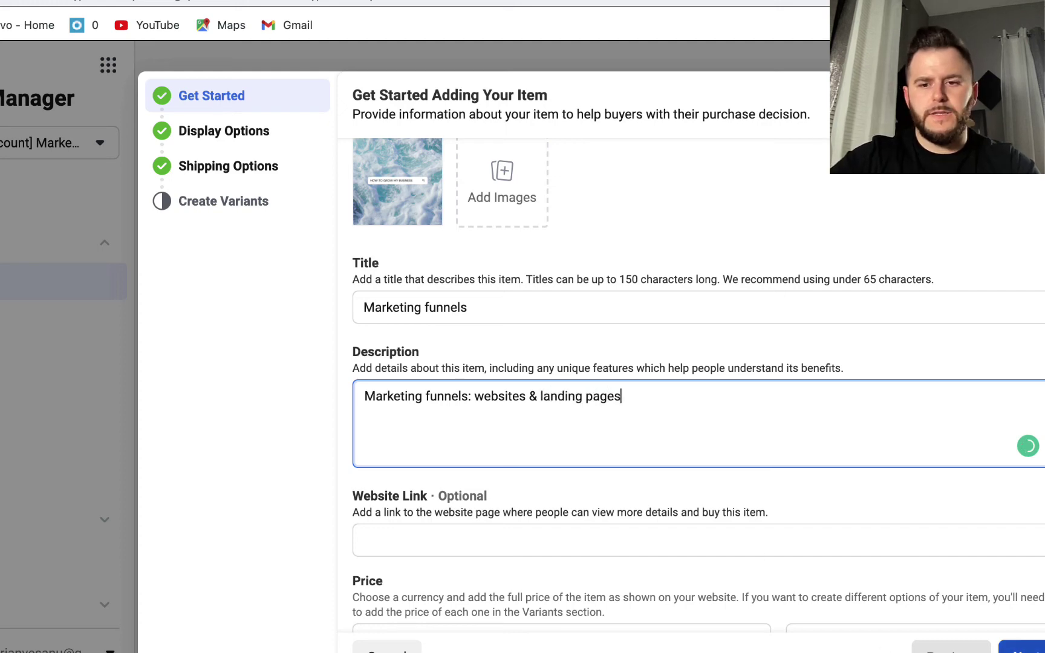
{"action": "left_click", "coordinate": [1028, 648]}
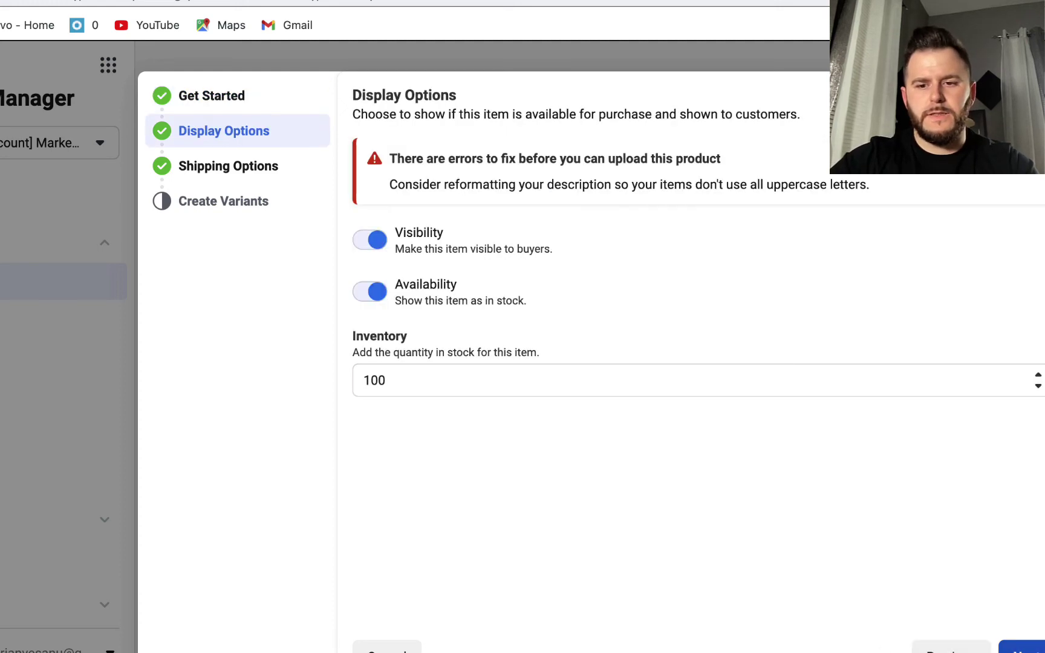
Pass Shipping Options and Create Variants, add Marketing funnels to the catalog, and close the confirmation
{"action": "left_click", "coordinate": [1028, 648]}
{"action": "left_click", "coordinate": [1029, 649]}
{"action": "left_click", "coordinate": [1029, 648]}
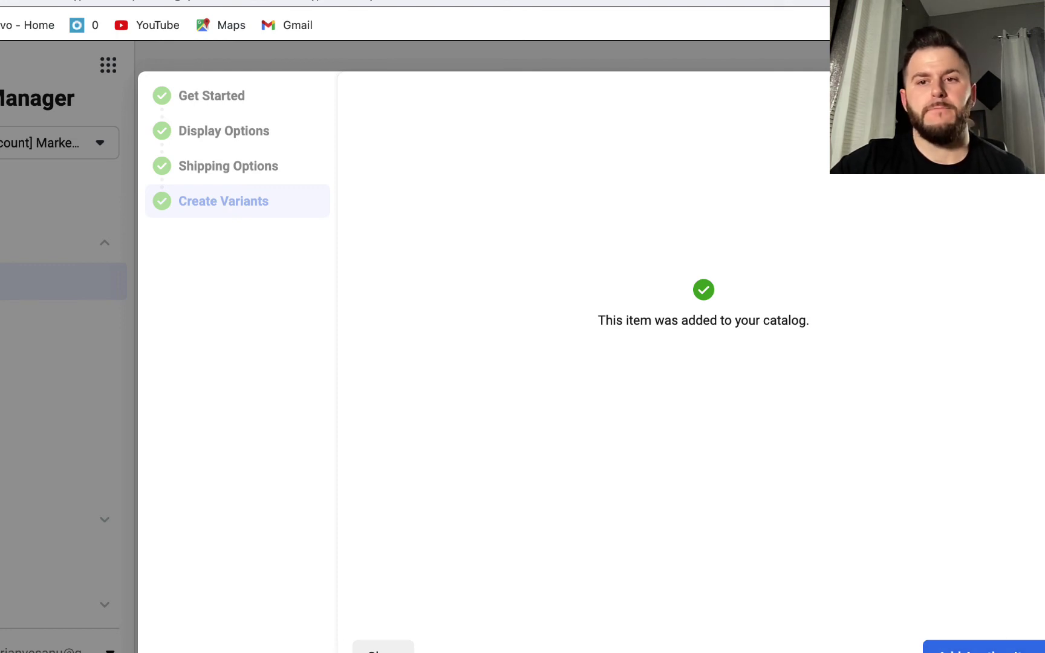
{"action": "left_click", "coordinate": [383, 647]}
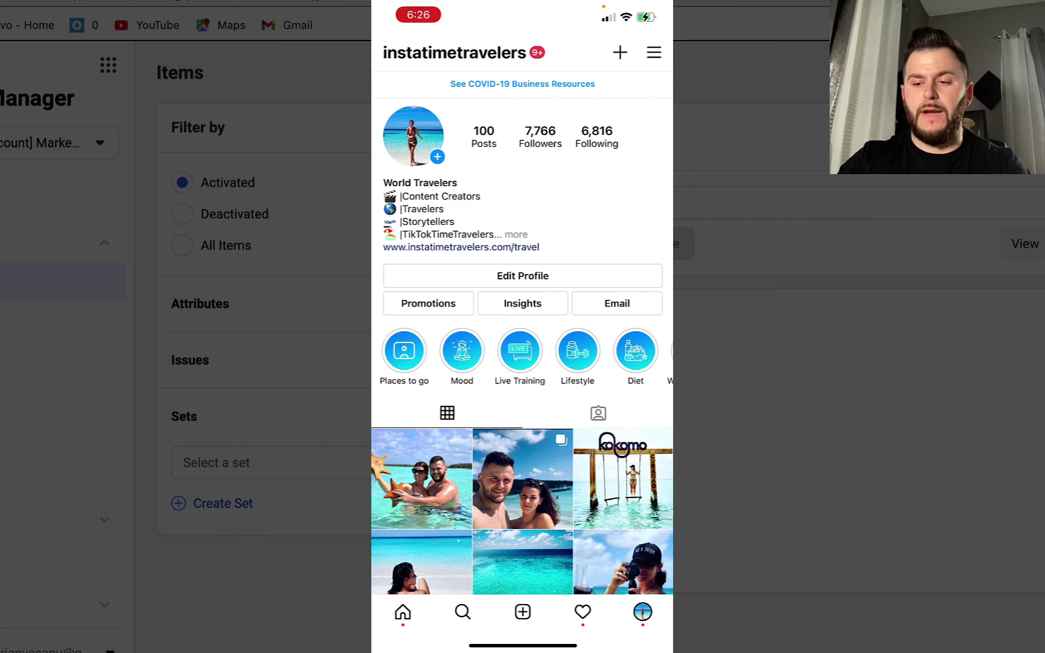
Switch the Instagram profile to a creator account from Settings > Account
{"action": "left_click", "coordinate": [654, 52]}
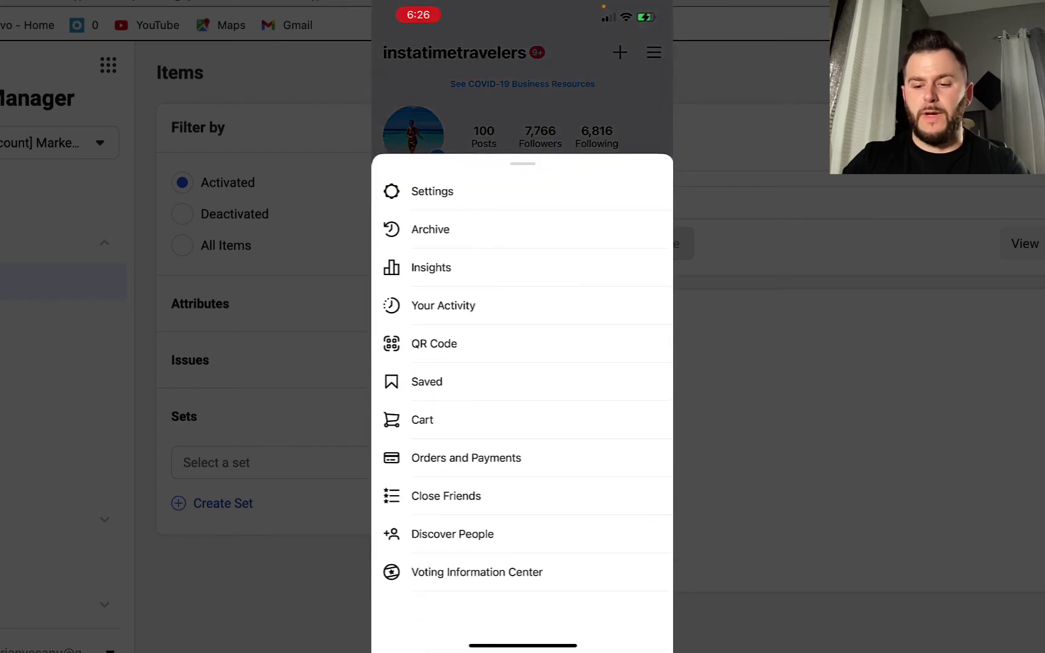
{"action": "left_click", "coordinate": [433, 191]}
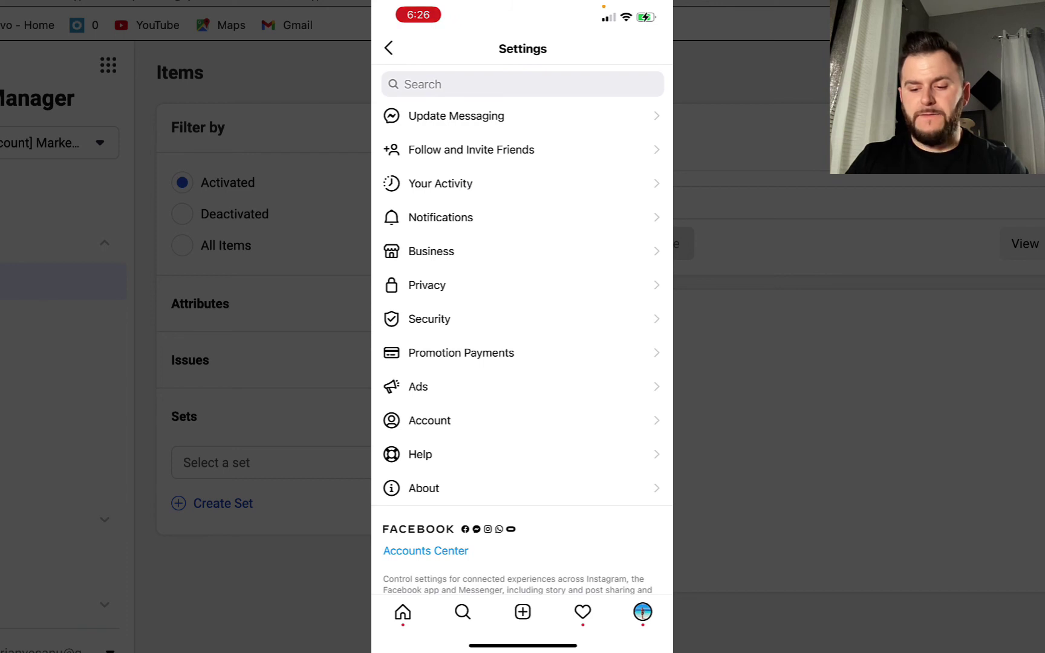
{"action": "left_click", "coordinate": [429, 420]}
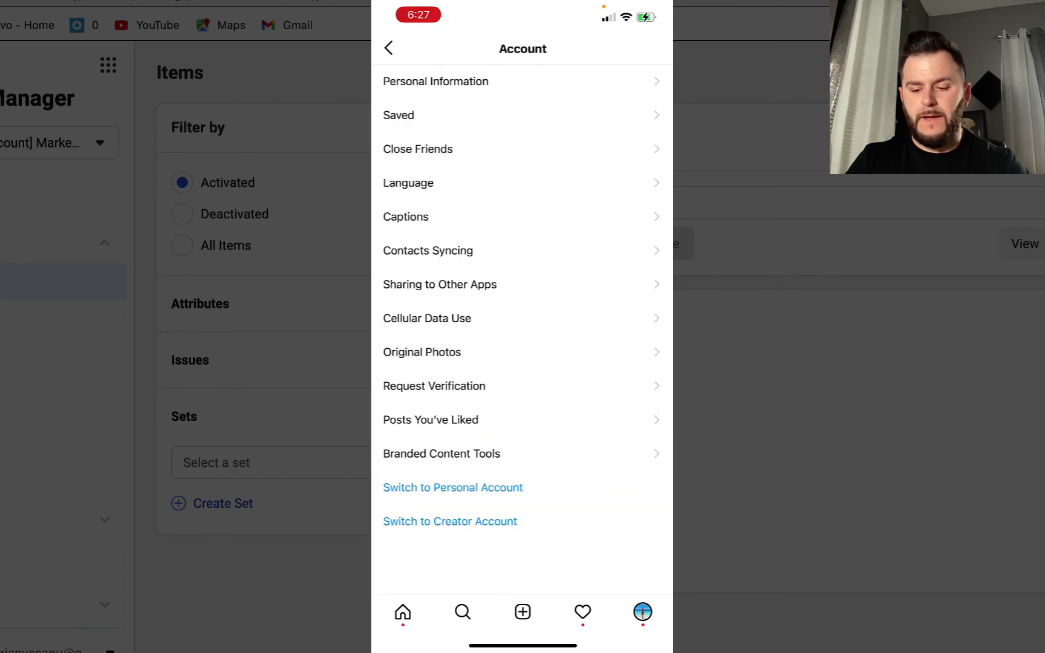
{"action": "left_click", "coordinate": [450, 522]}
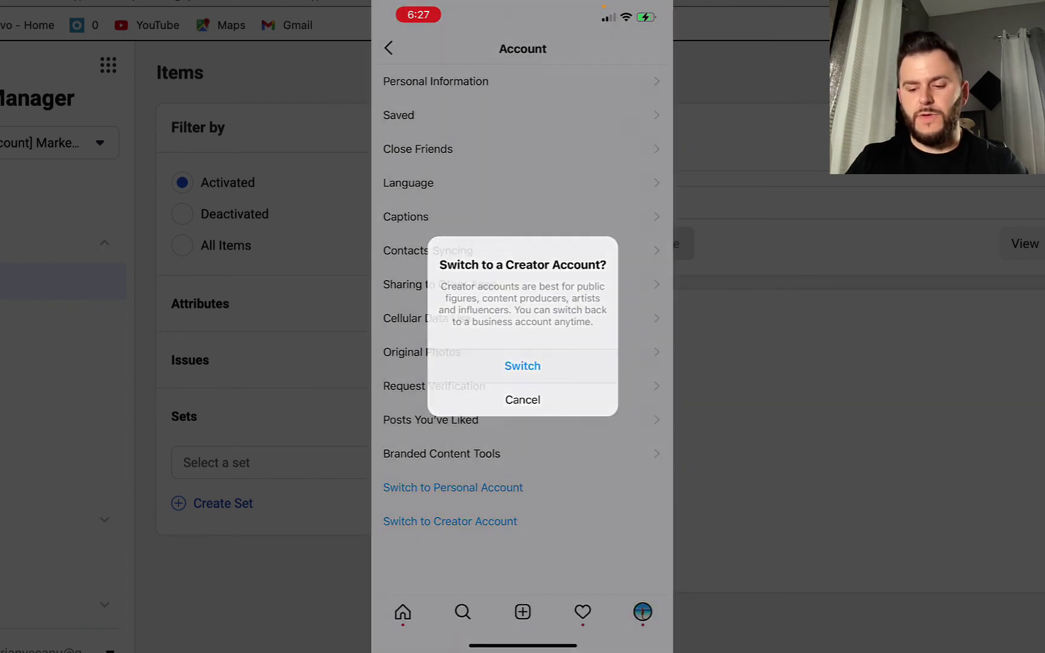
{"action": "left_click", "coordinate": [522, 366]}
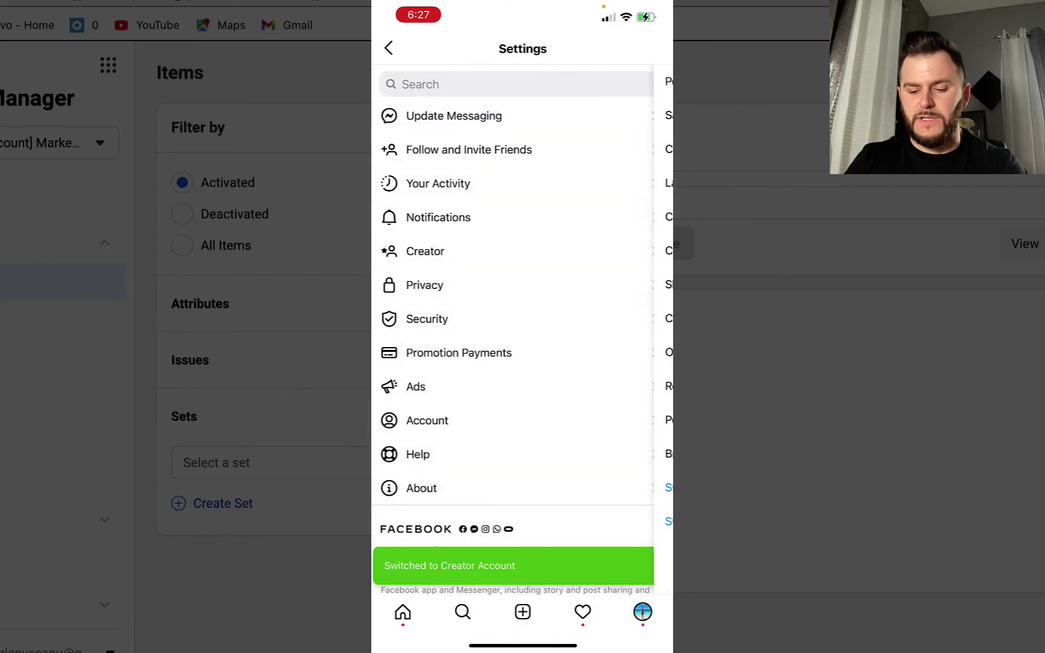
Switch back to a business account and begin Set Up Instagram Shopping from Business settings
{"action": "left_click", "coordinate": [430, 420]}
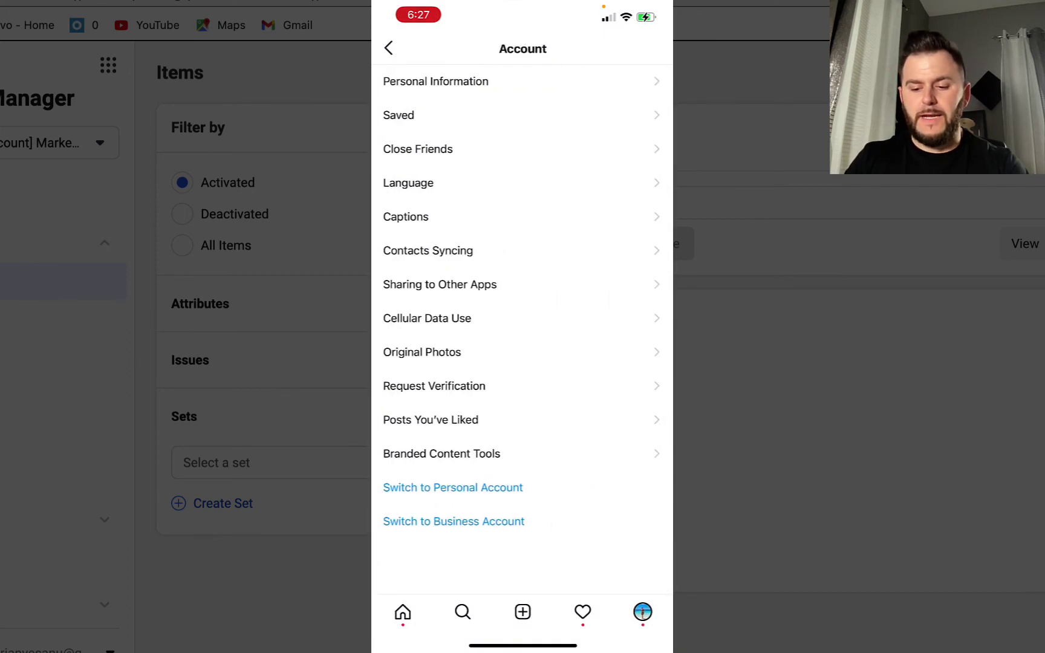
{"action": "left_click", "coordinate": [454, 522]}
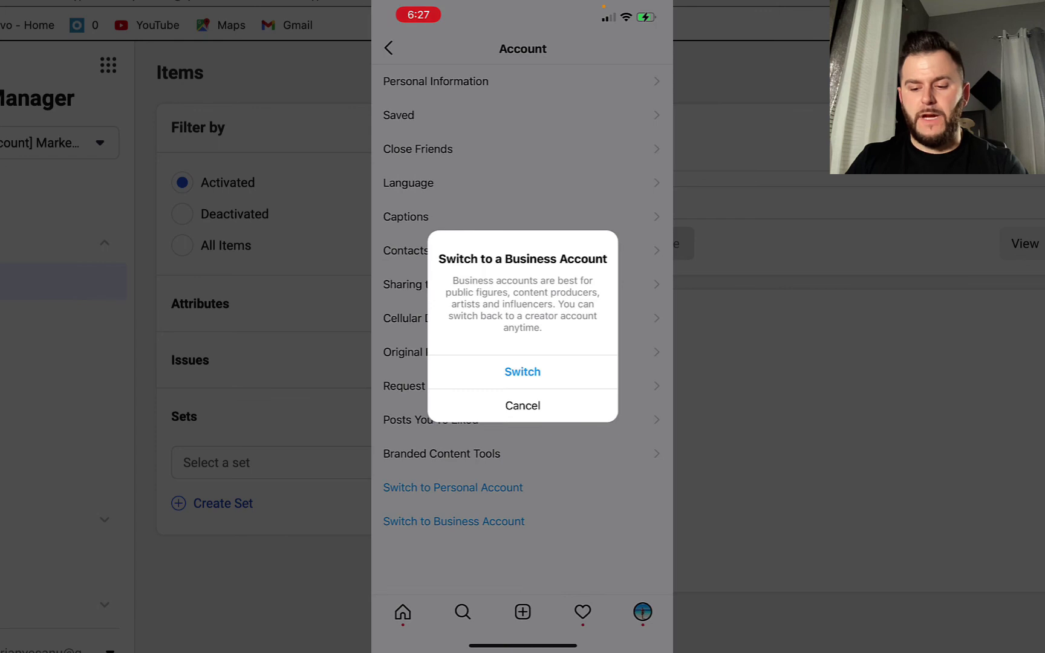
{"action": "left_click", "coordinate": [523, 371]}
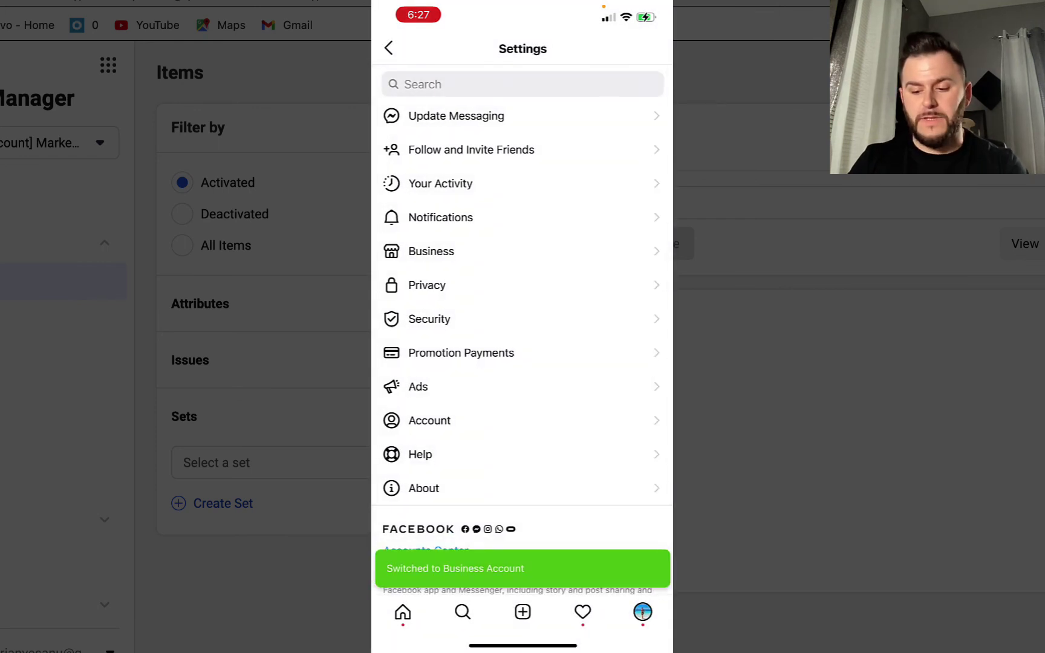
{"action": "scroll", "coordinate": [523, 303], "scroll_direction": "up", "scroll_amount": 2}
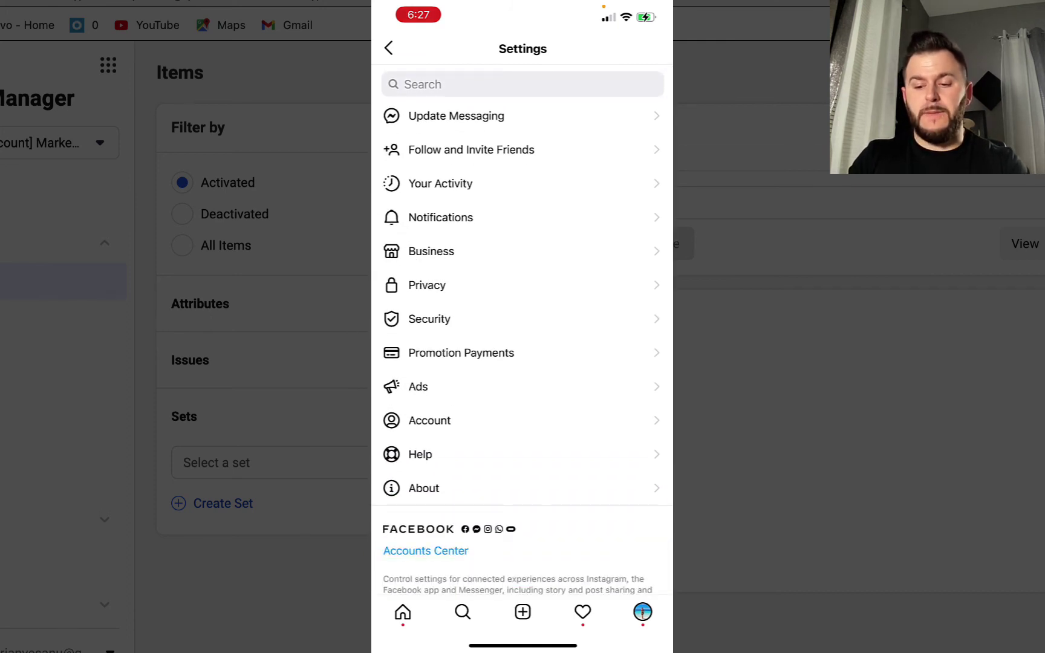
{"action": "left_click", "coordinate": [431, 251]}
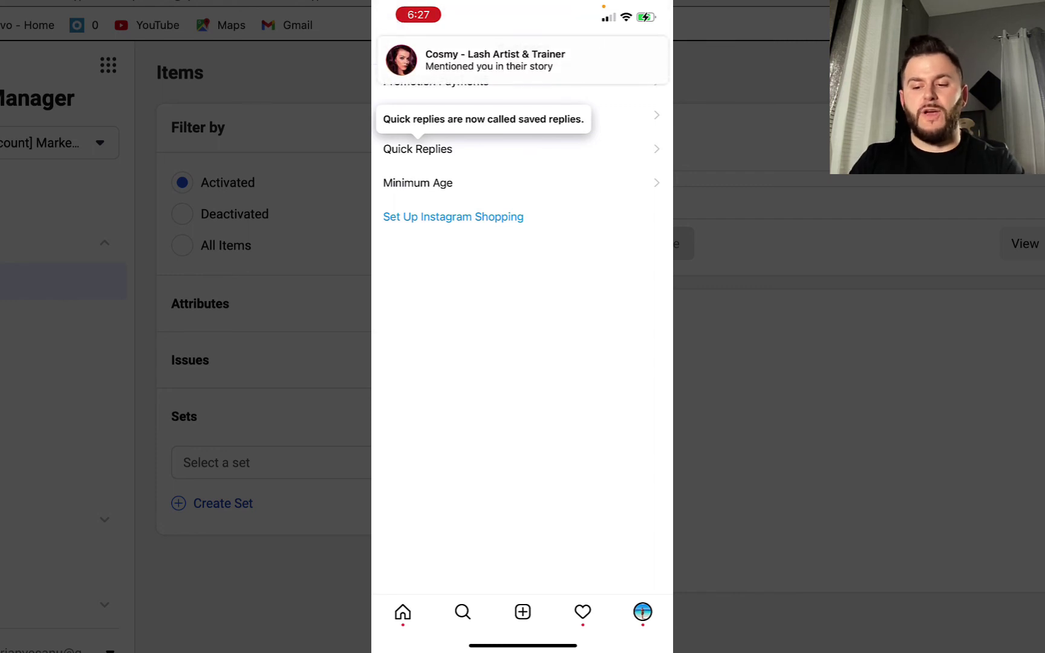
{"action": "left_click", "coordinate": [453, 217]}
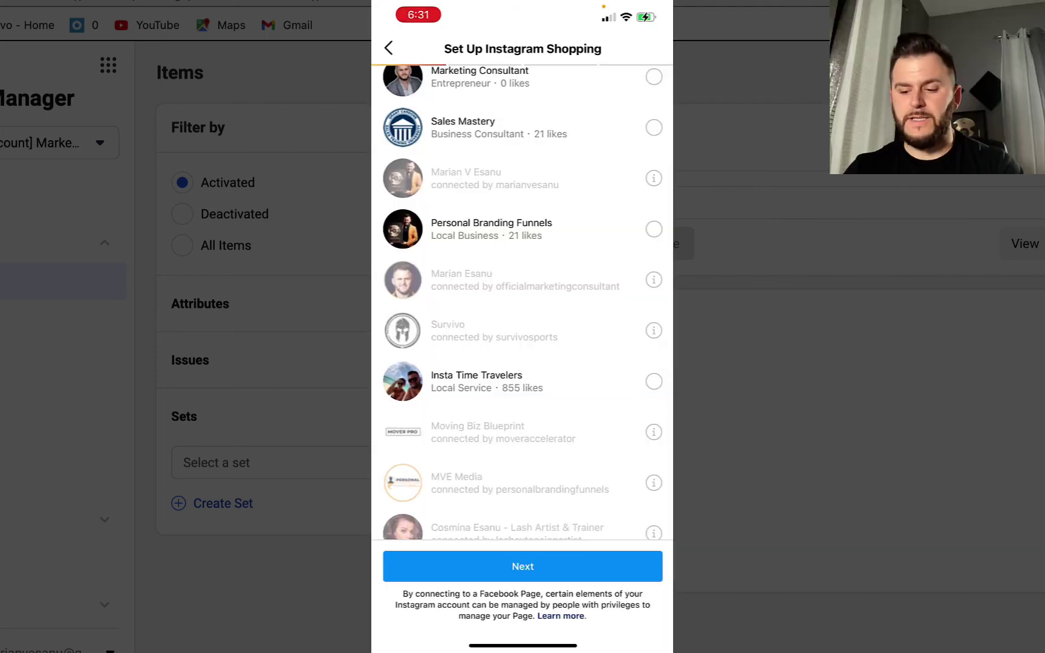
Select the Insta Time Travelers Facebook Page to connect for Instagram Shopping
{"action": "left_click", "coordinate": [653, 381]}
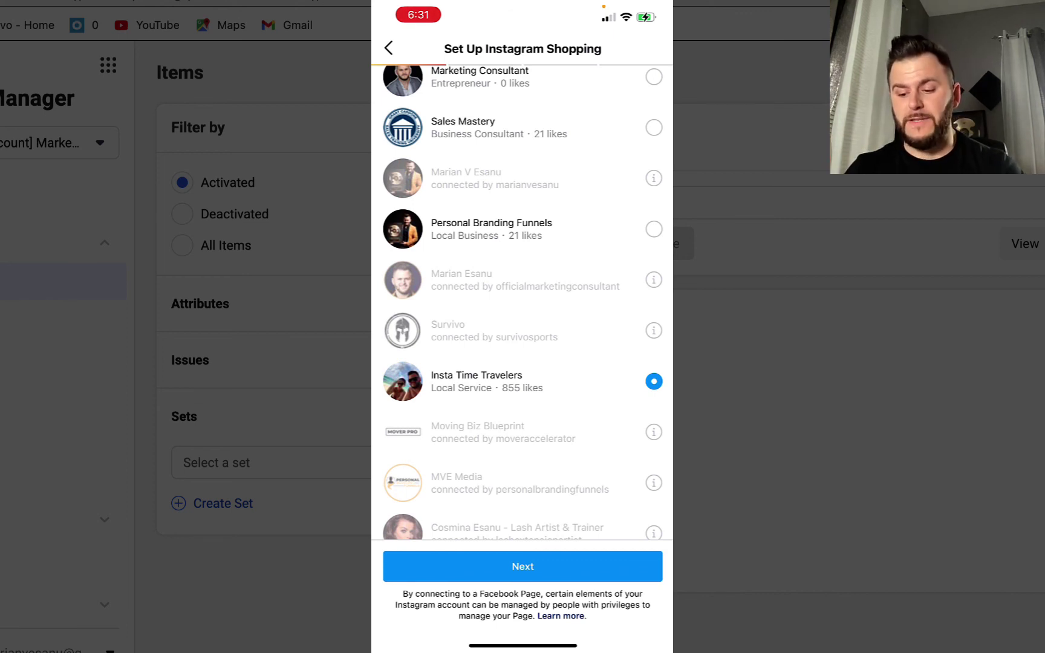
Continue with Insta Time Travelers as the Facebook Page for Instagram Shopping
{"action": "left_click", "coordinate": [522, 566]}
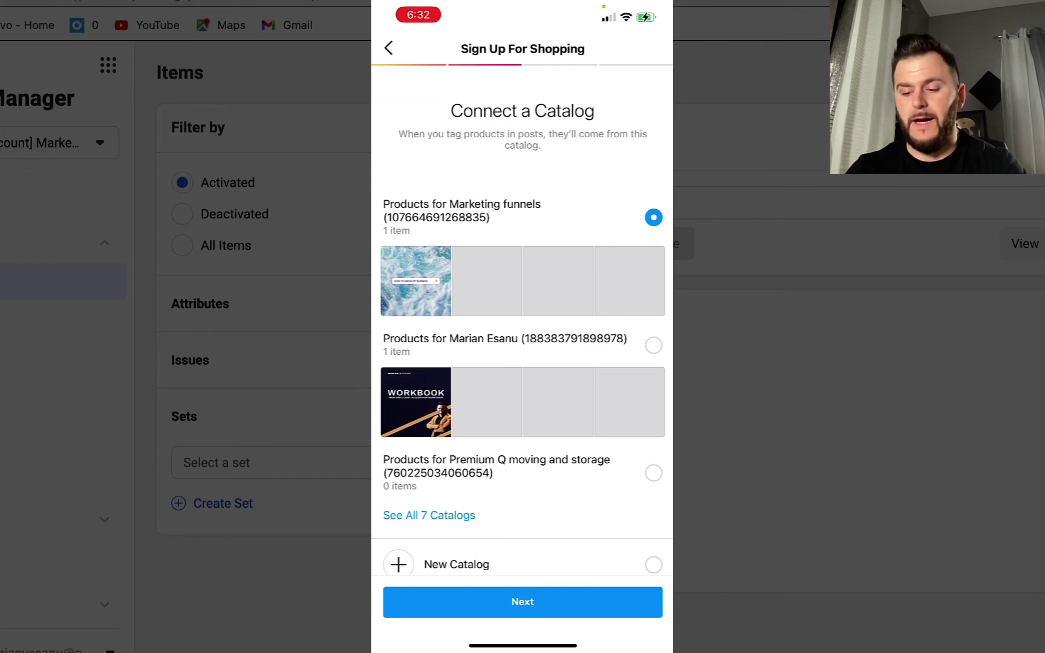
Connect the Products for Sales Mastery catalog from all 7 catalogs and continue
{"action": "scroll", "coordinate": [522, 314], "scroll_direction": "down", "scroll_amount": 2}
{"action": "scroll", "coordinate": [522, 314], "scroll_direction": "down", "scroll_amount": 2}
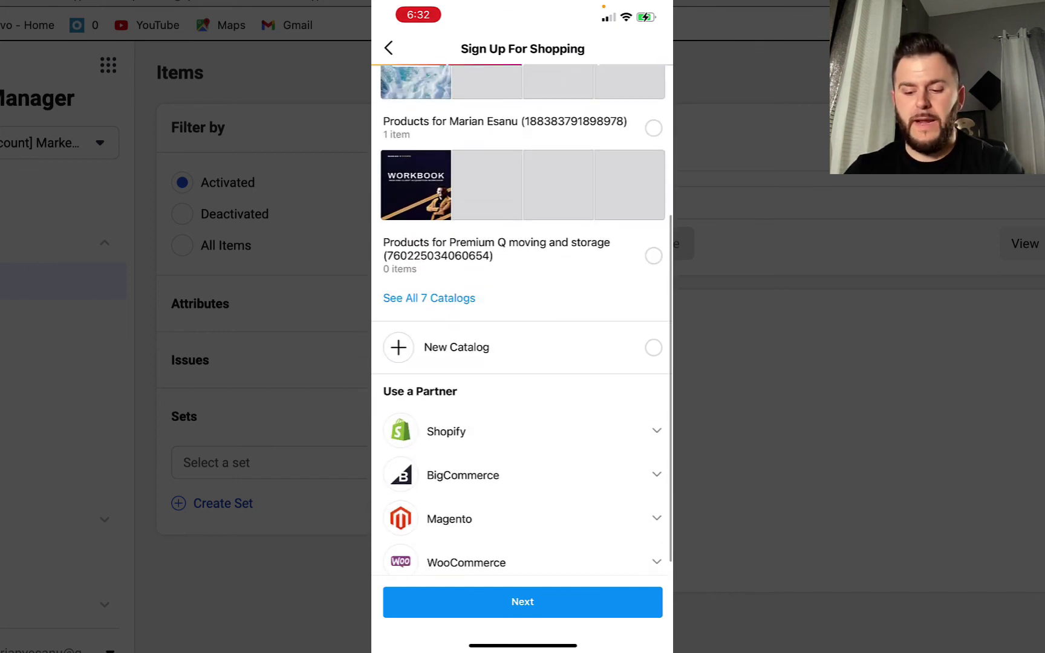
{"action": "scroll", "coordinate": [523, 315], "scroll_direction": "down", "scroll_amount": 1}
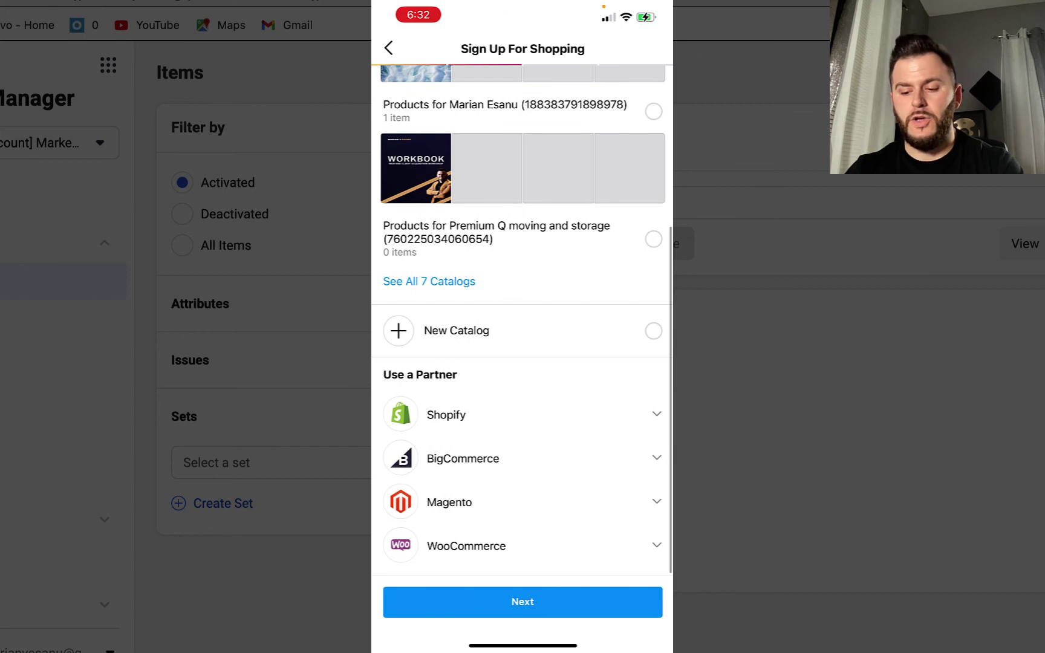
{"action": "scroll", "coordinate": [522, 315], "scroll_direction": "up", "scroll_amount": 3}
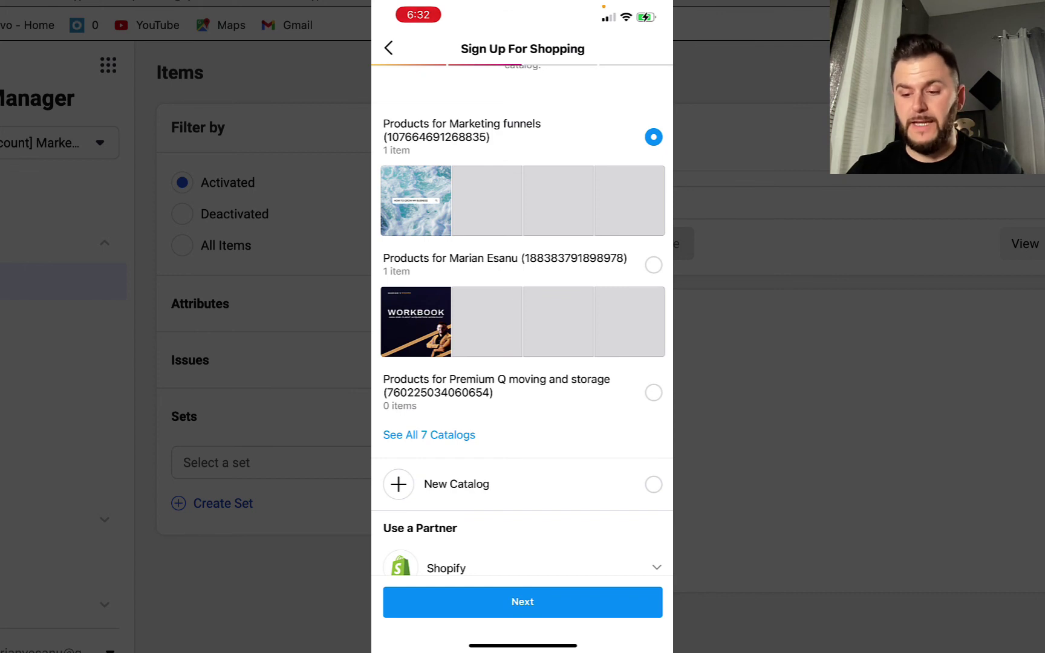
{"action": "left_click", "coordinate": [429, 435]}
{"action": "left_click", "coordinate": [653, 280]}
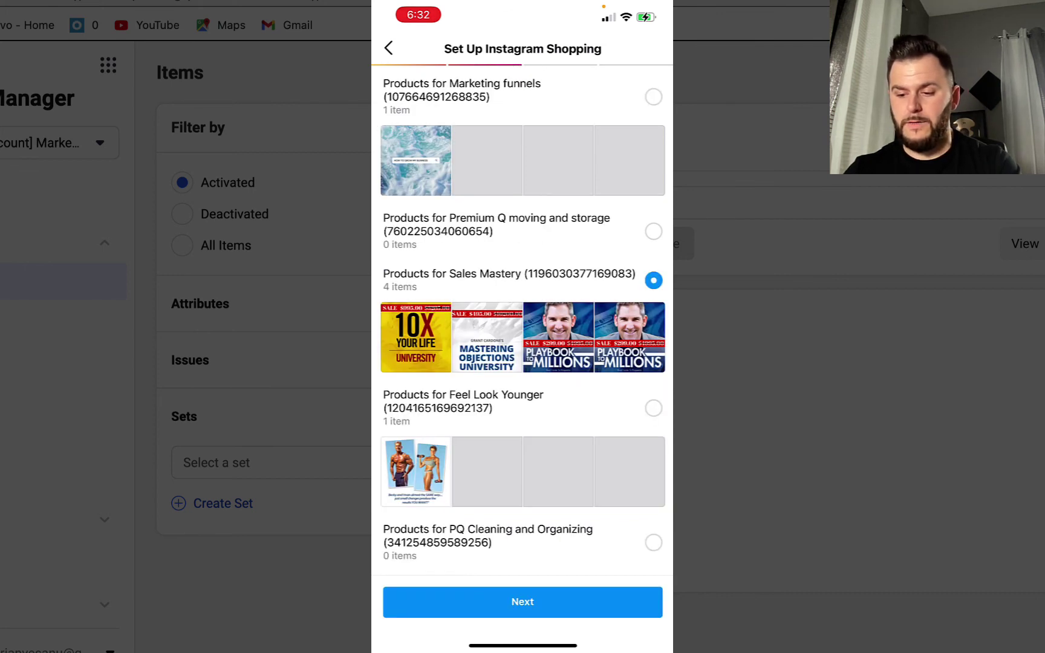
{"action": "left_click", "coordinate": [523, 602]}
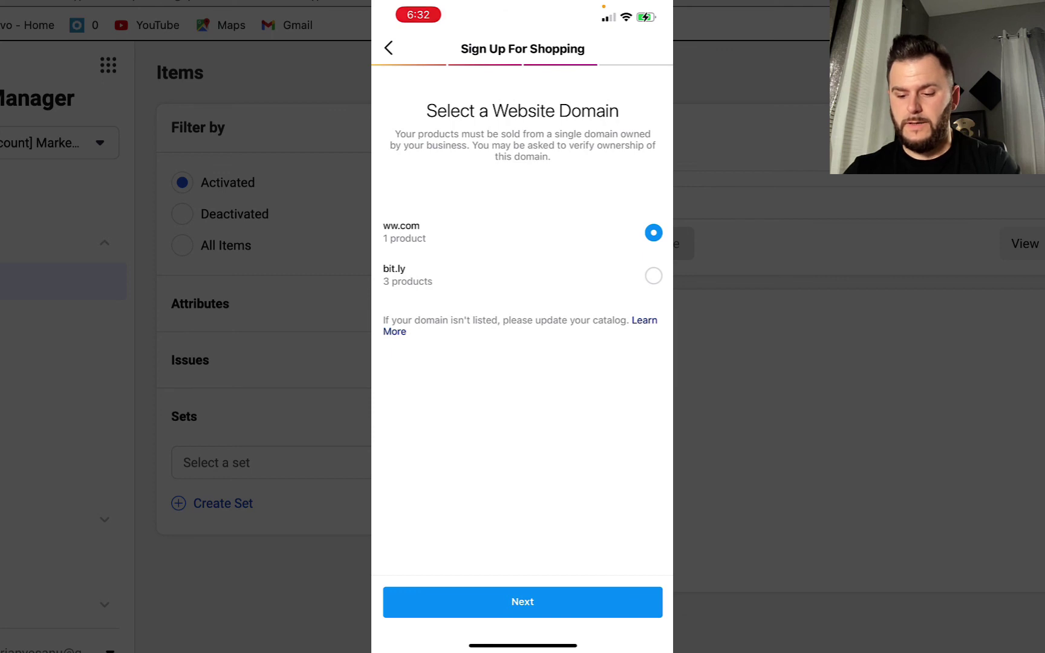
Confirm the ww.com domain, submit the shop for review, and finish
{"action": "left_click", "coordinate": [523, 602]}
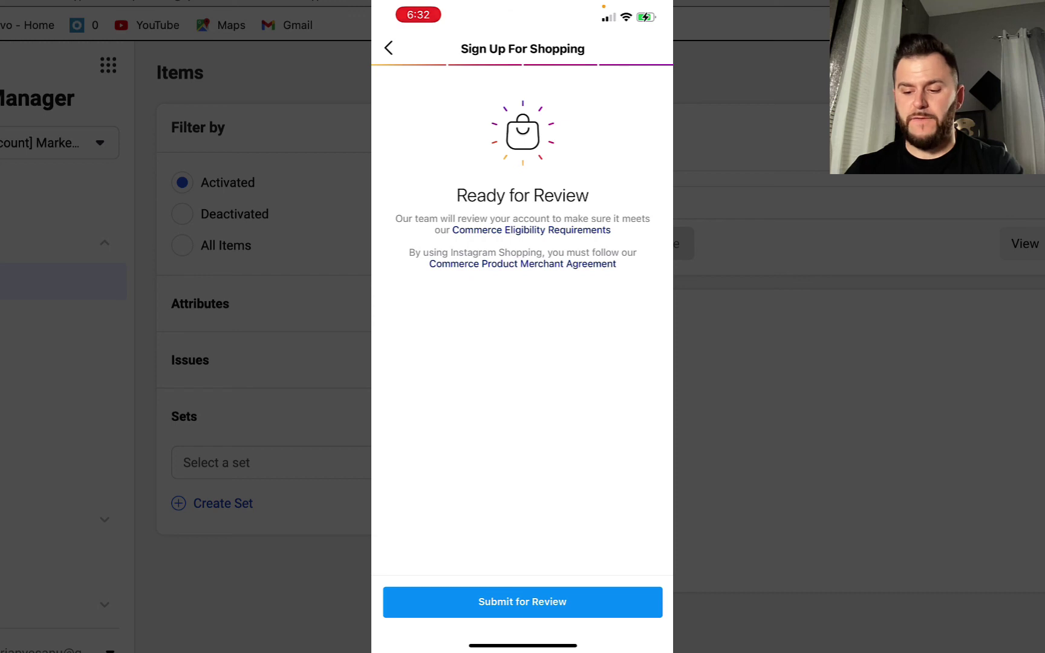
{"action": "left_click", "coordinate": [523, 602]}
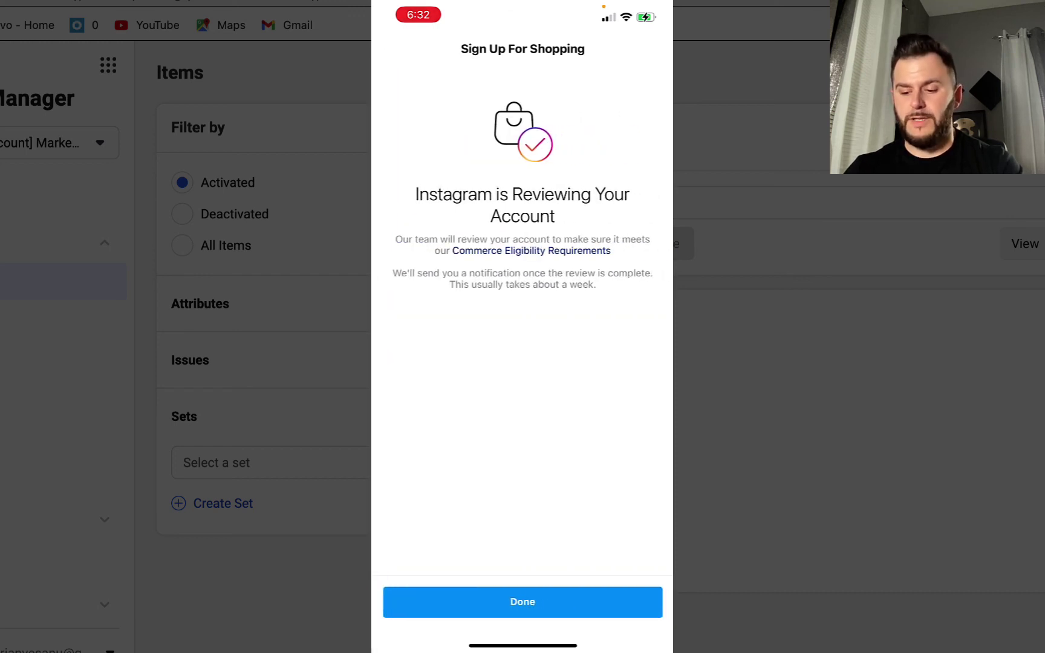
{"action": "left_click", "coordinate": [522, 602]}
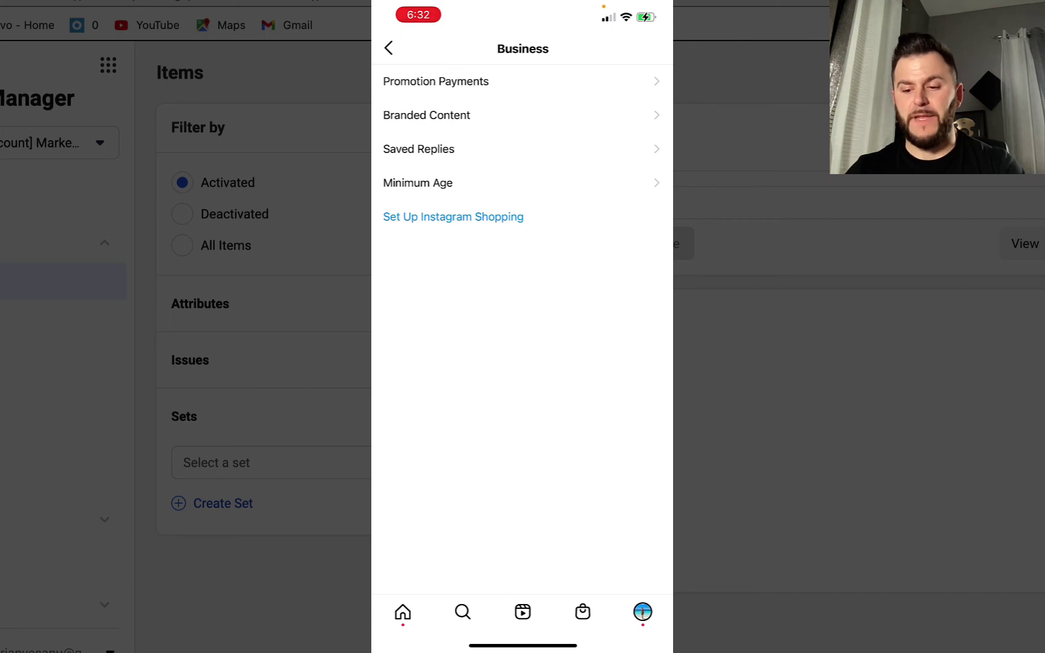